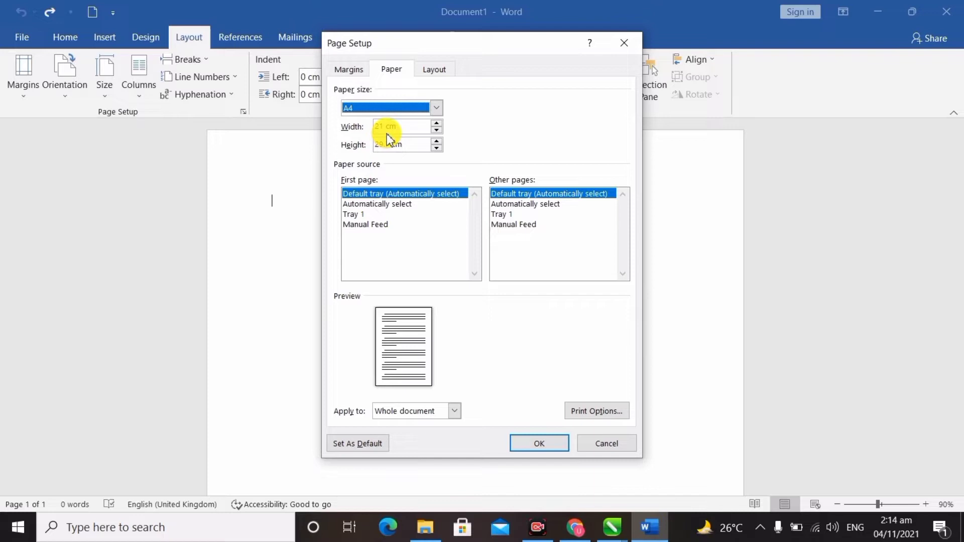
Set a custom paper size of 8.9 cm wide by 5.1 cm high.
{"action": "key", "text": "Tab"}
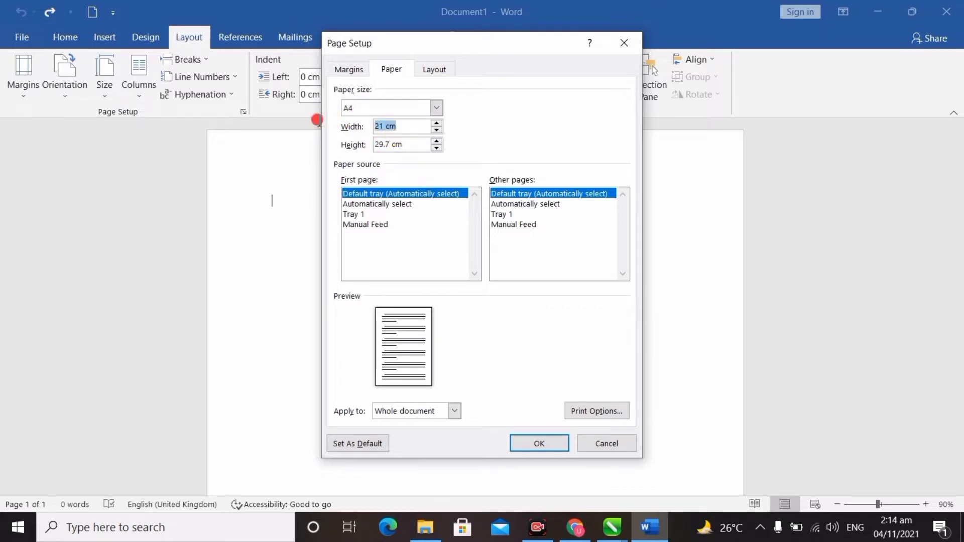
{"action": "type", "text": "8.9"}
{"action": "key", "text": "Tab"}
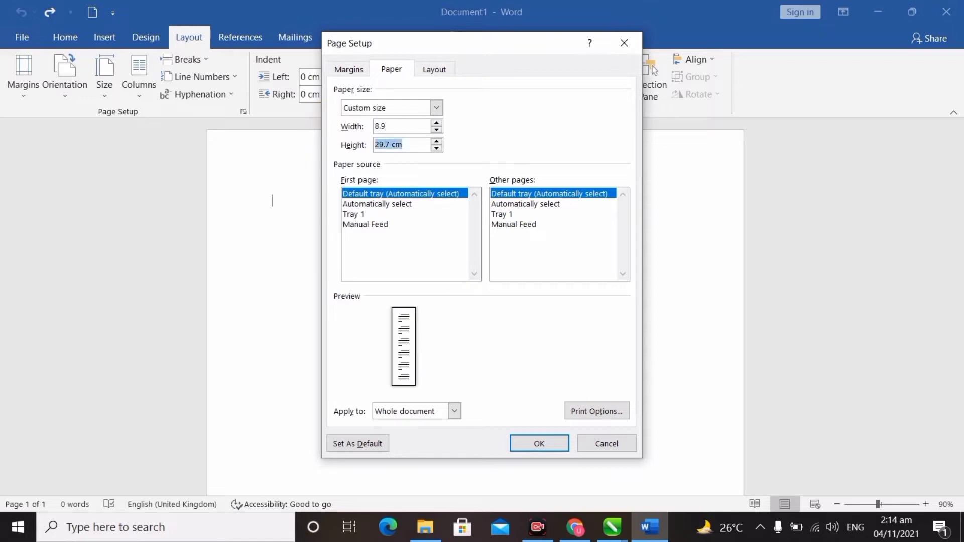
{"action": "type", "text": "5.1"}
{"action": "left_click", "coordinate": [409, 127]}
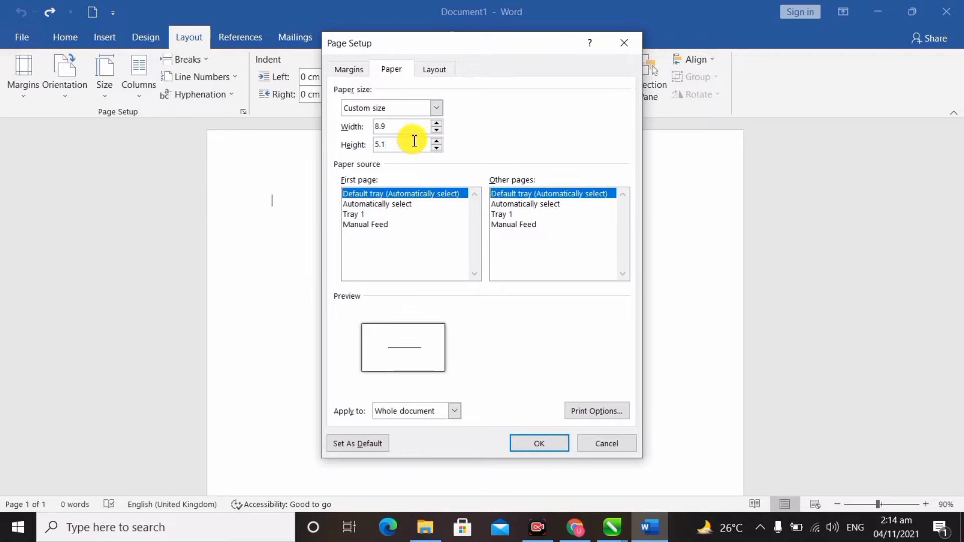
{"action": "left_click", "coordinate": [411, 148]}
{"action": "double_click", "coordinate": [392, 148]}
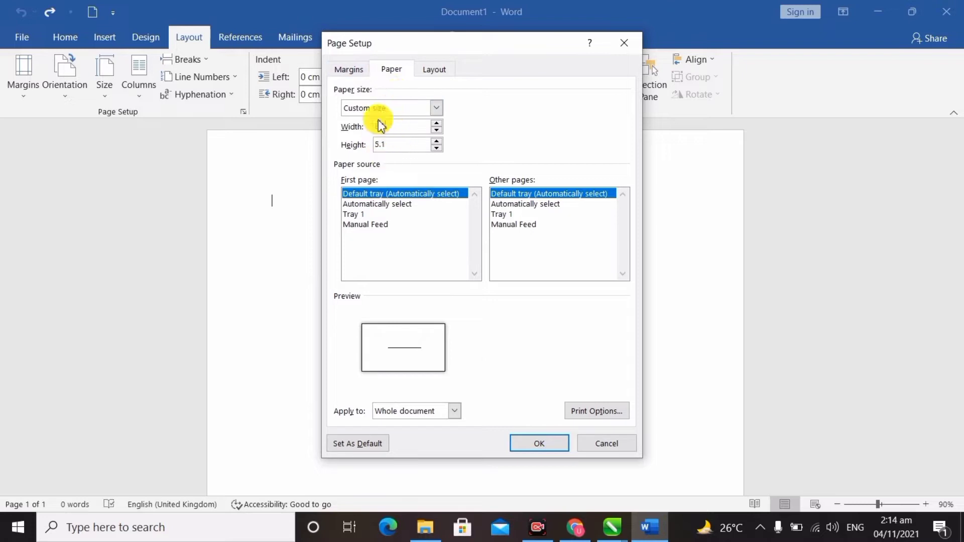
Zero all four margins and accept Word's fix to 0.43 cm top and 0.42 cm left.
{"action": "left_click", "coordinate": [356, 74]}
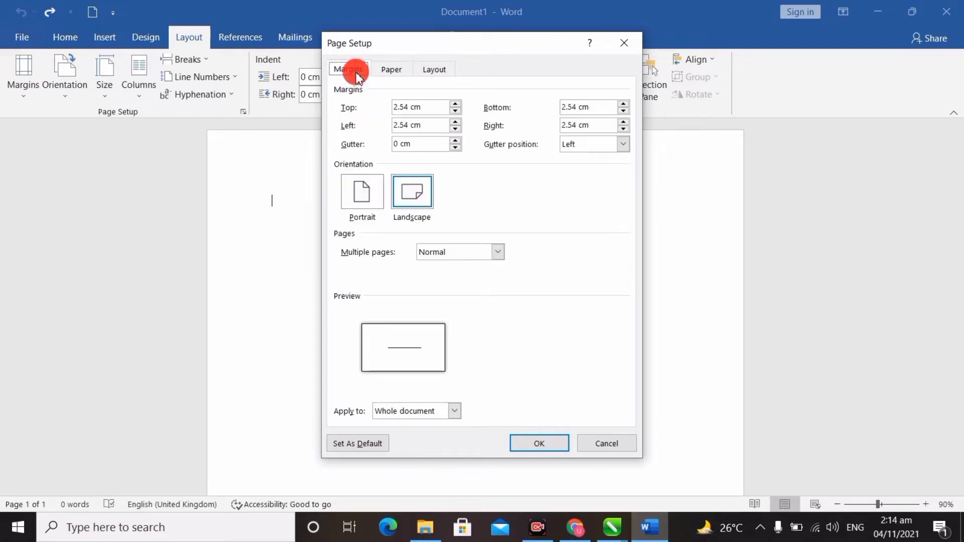
{"action": "left_click_drag", "start_coordinate": [437, 109], "coordinate": [348, 100]}
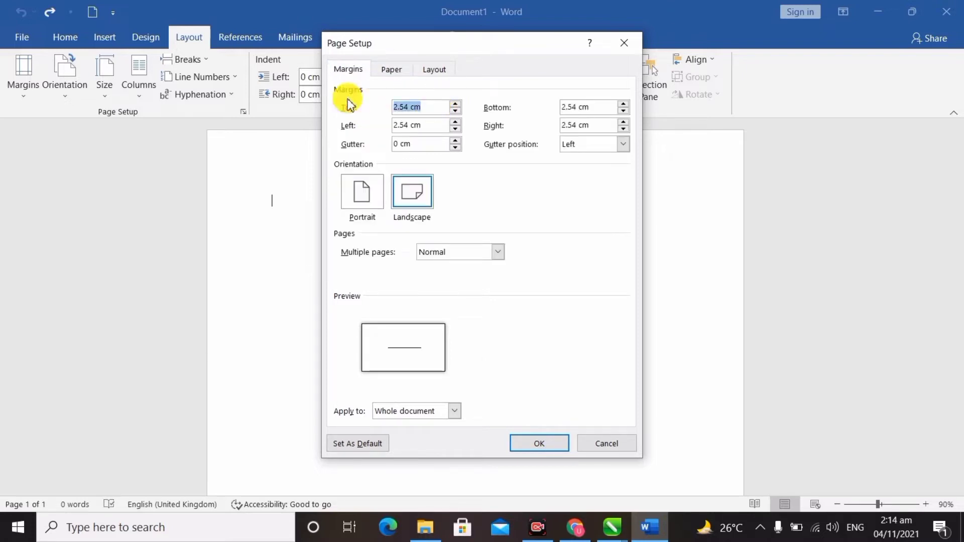
{"action": "key", "text": "Tab"}
{"action": "type", "text": "0"}
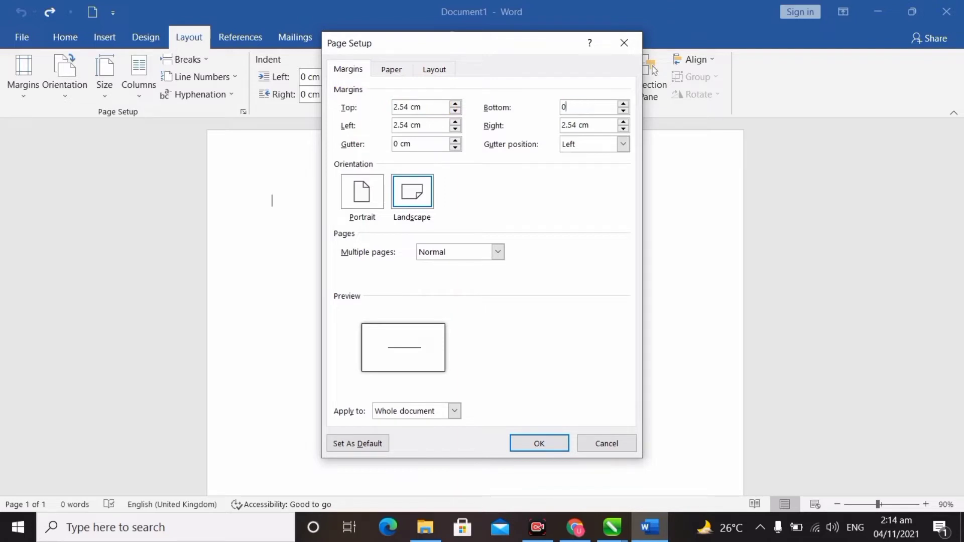
{"action": "left_click_drag", "start_coordinate": [430, 107], "coordinate": [394, 108]}
{"action": "key", "text": "Tab"}
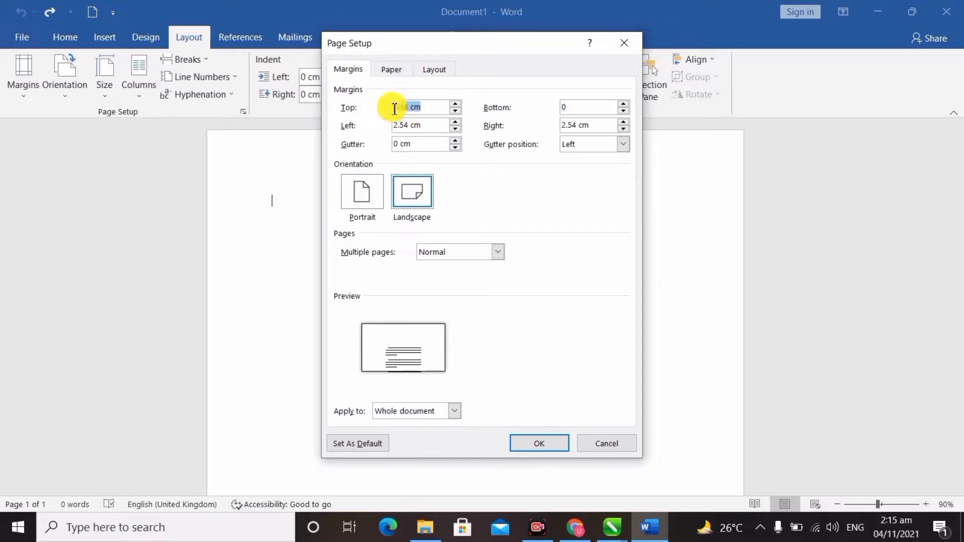
{"action": "type", "text": "0"}
{"action": "key", "text": "Tab"}
{"action": "key", "text": "Tab"}
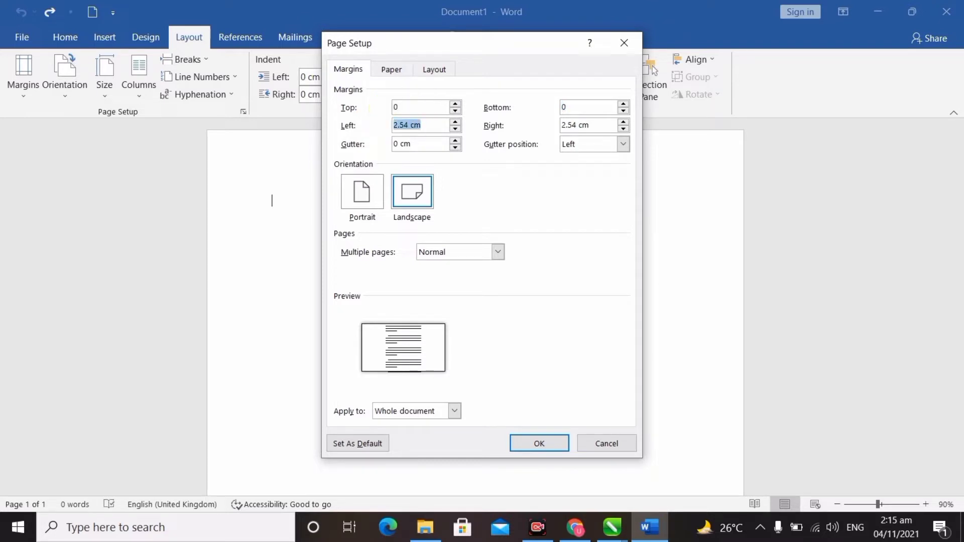
{"action": "type", "text": "0"}
{"action": "key", "text": "Tab"}
{"action": "type", "text": "0"}
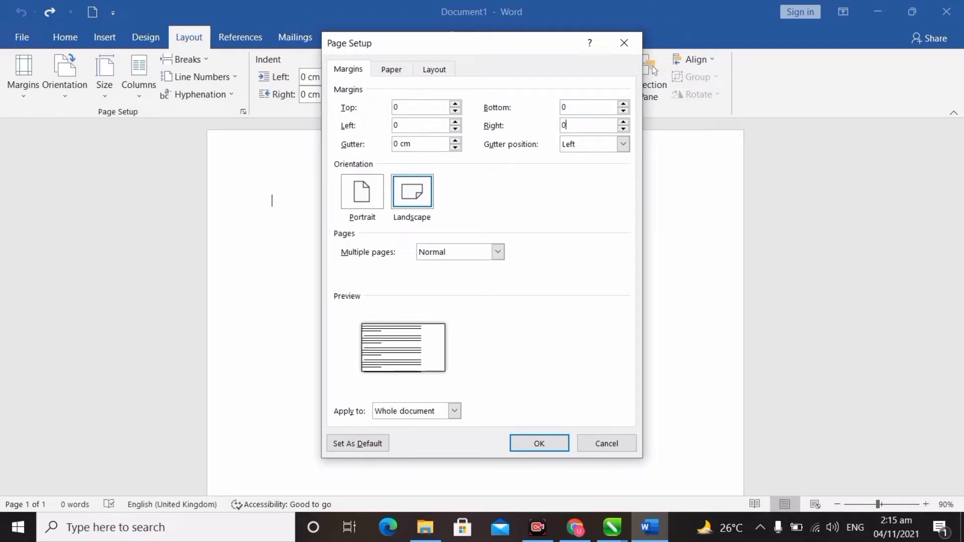
{"action": "left_click", "coordinate": [542, 447]}
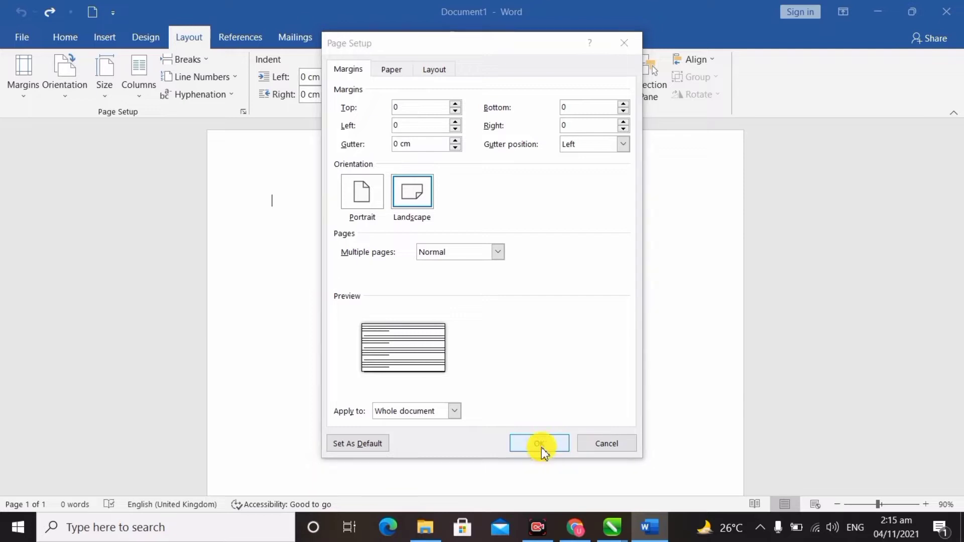
{"action": "left_click", "coordinate": [456, 304]}
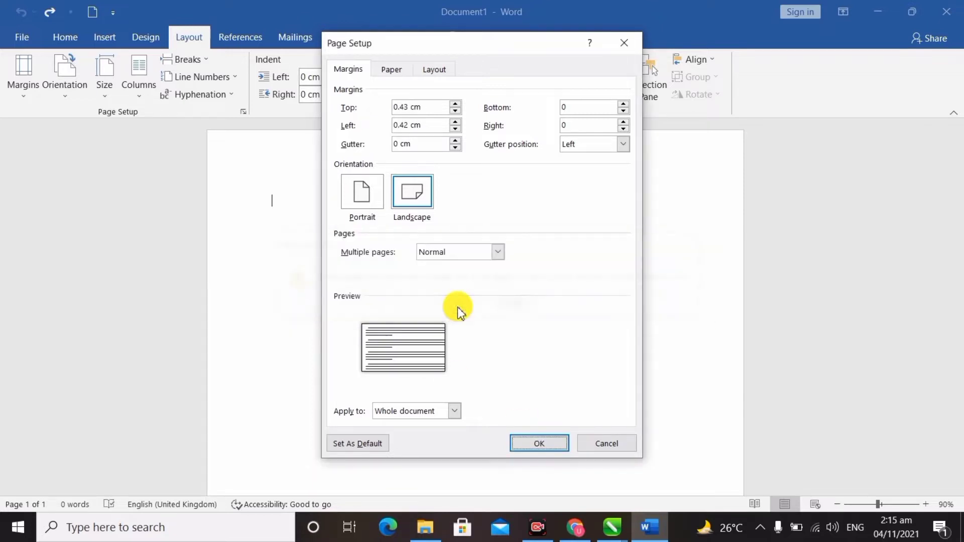
Apply the 8.9 × 5.1 cm card page setup and zoom in on the page.
{"action": "left_click", "coordinate": [541, 448]}
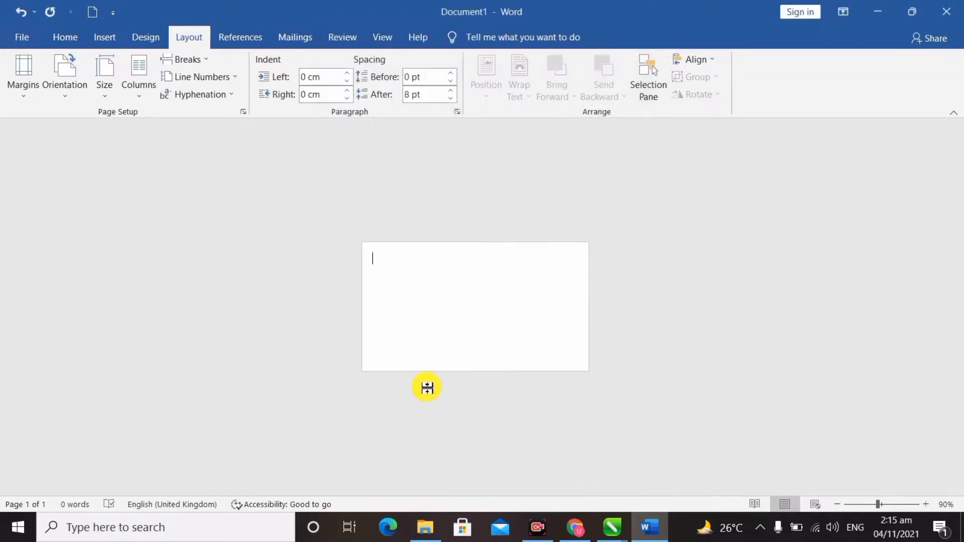
{"action": "scroll", "coordinate": [427, 388], "scroll_direction": "up", "scroll_amount": 10}
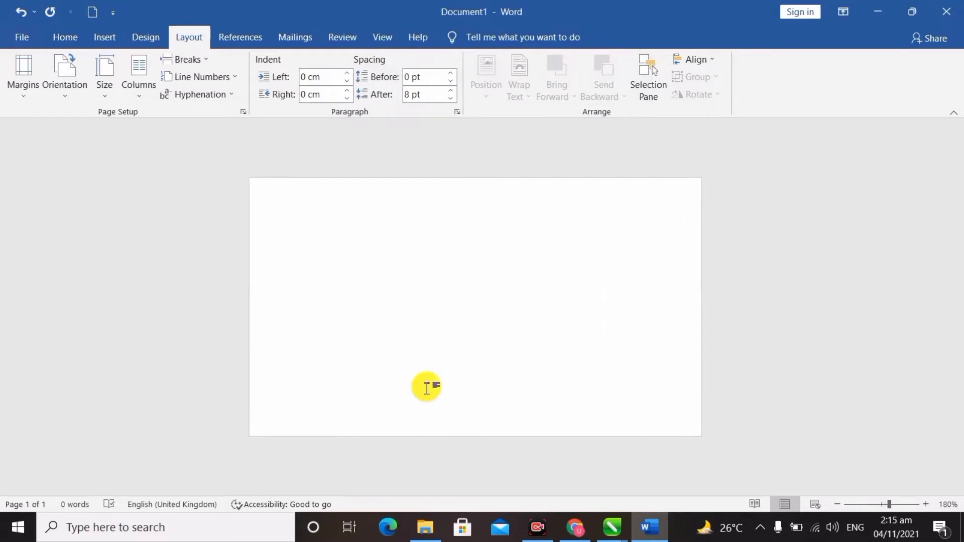
{"action": "scroll", "coordinate": [427, 388], "scroll_direction": "up", "scroll_amount": 2}
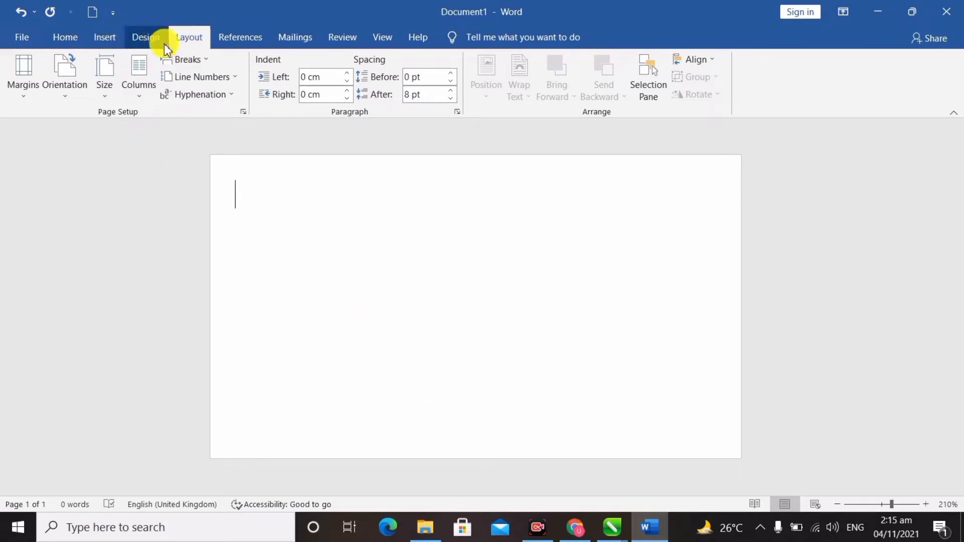
Bring up the Shapes gallery from the Insert ribbon.
{"action": "left_click", "coordinate": [125, 39]}
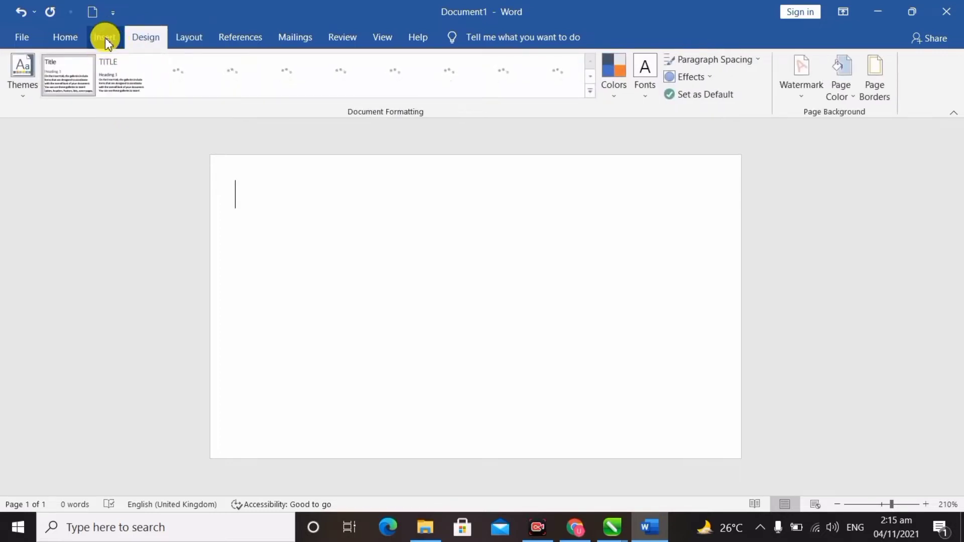
{"action": "left_click", "coordinate": [106, 39]}
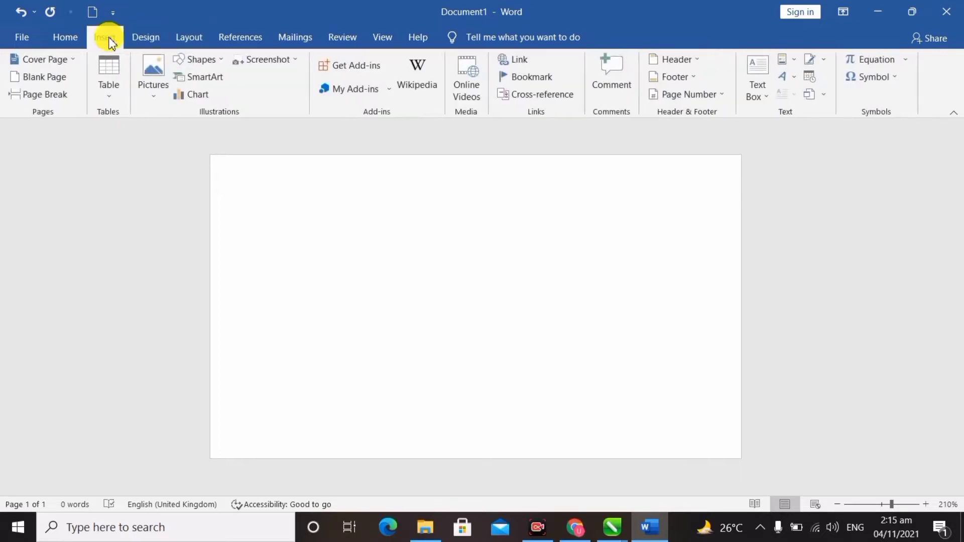
{"action": "left_click", "coordinate": [222, 59]}
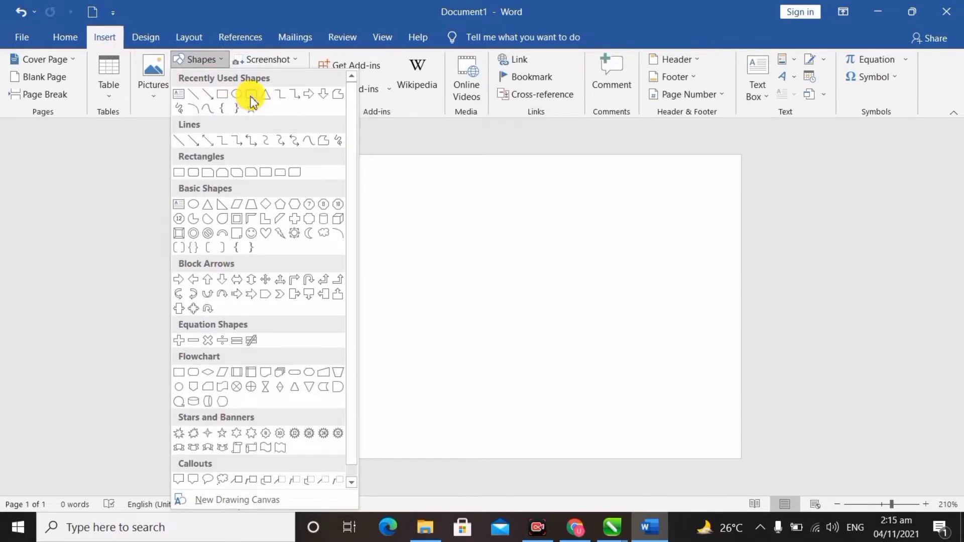
Draw a rounded rectangle sized 6.27 × 5.17 cm, positioned flush along the card's right side.
{"action": "left_click", "coordinate": [252, 98]}
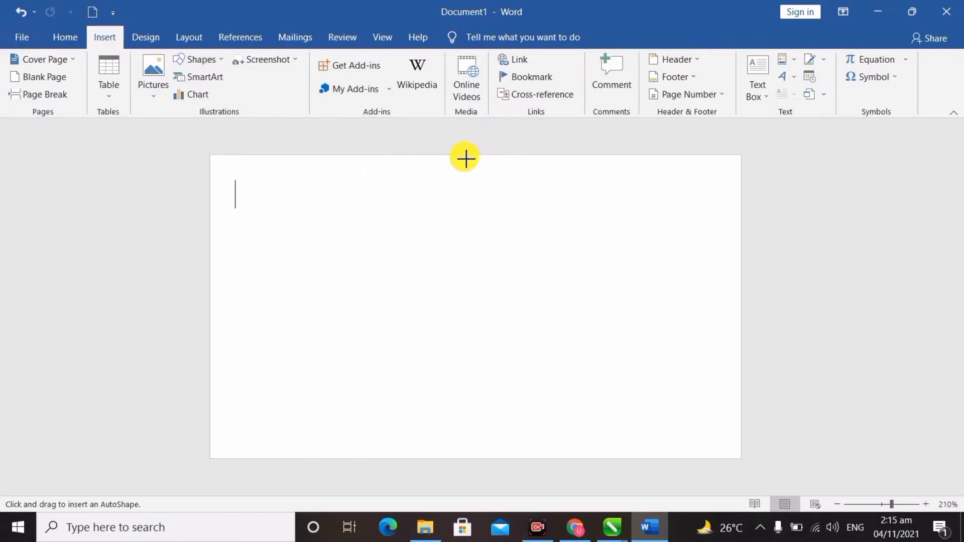
{"action": "left_click_drag", "start_coordinate": [466, 157], "coordinate": [777, 465]}
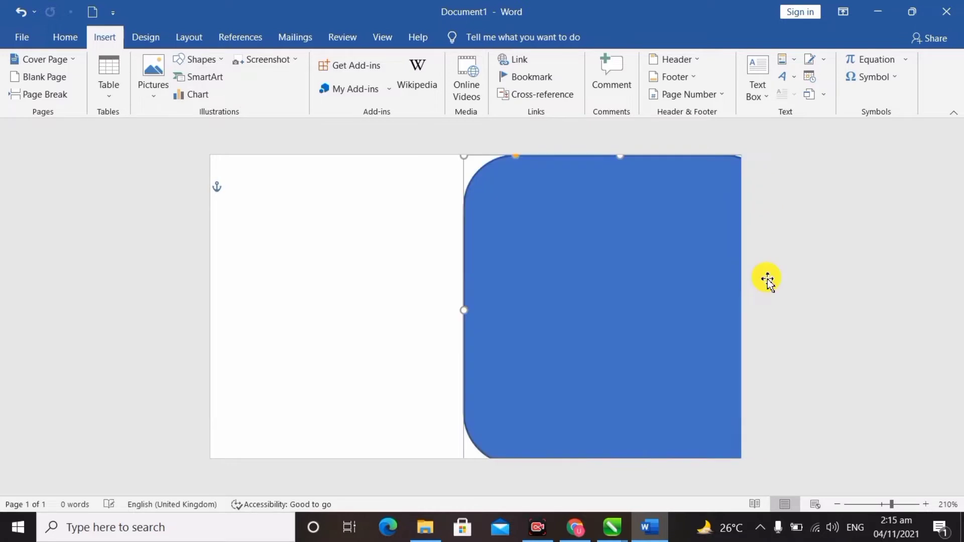
{"action": "left_click_drag", "start_coordinate": [687, 224], "coordinate": [691, 224]}
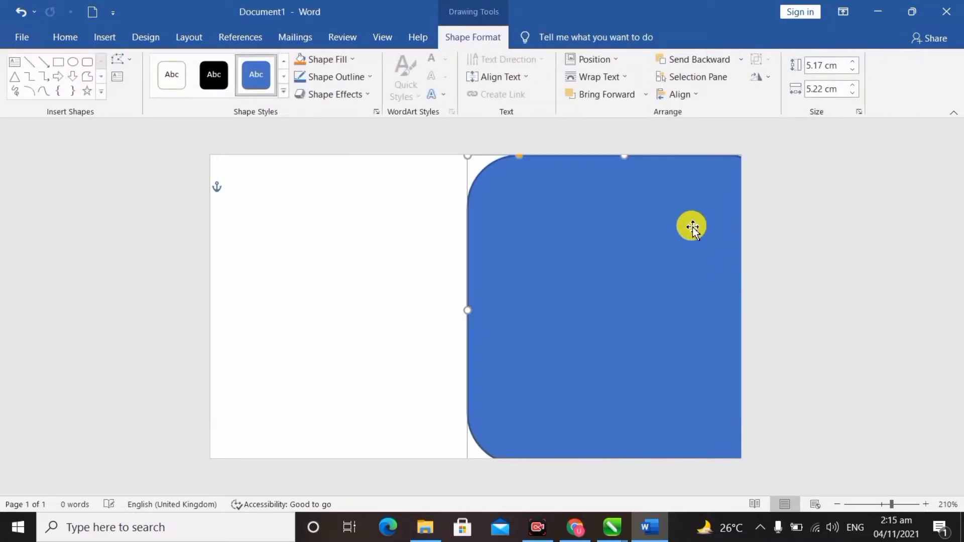
{"action": "left_click_drag", "start_coordinate": [491, 301], "coordinate": [409, 325]}
{"action": "left_click", "coordinate": [471, 325]}
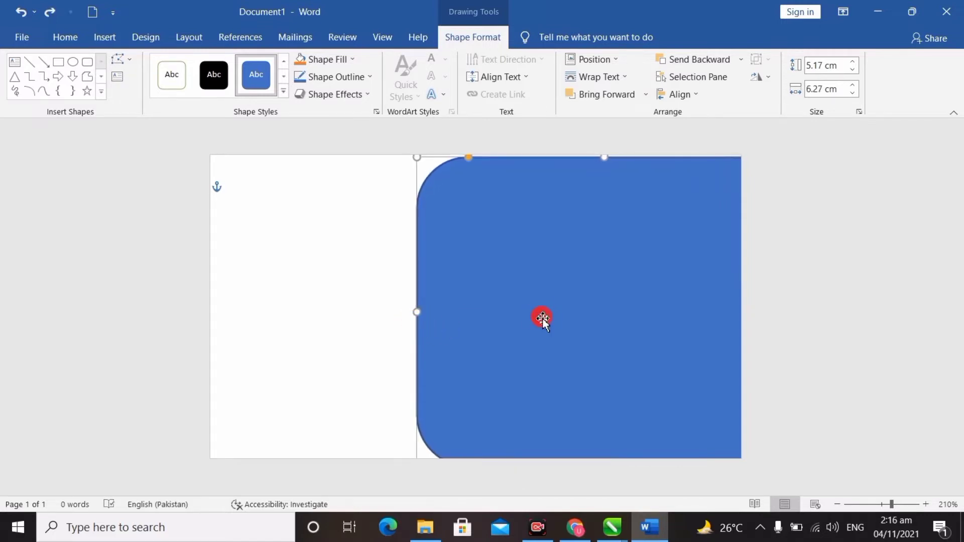
{"action": "left_click_drag", "start_coordinate": [543, 319], "coordinate": [540, 314]}
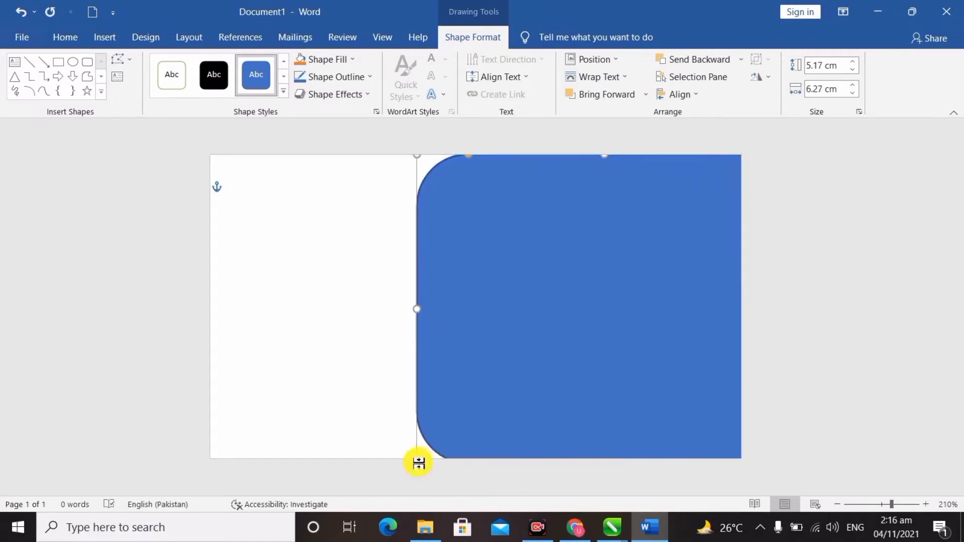
{"action": "left_click", "coordinate": [344, 308]}
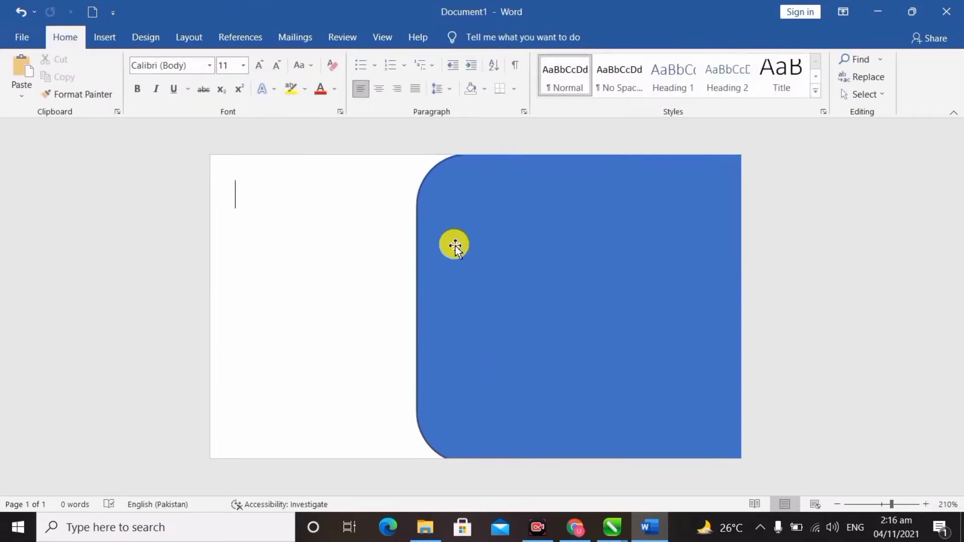
{"action": "left_click", "coordinate": [473, 248]}
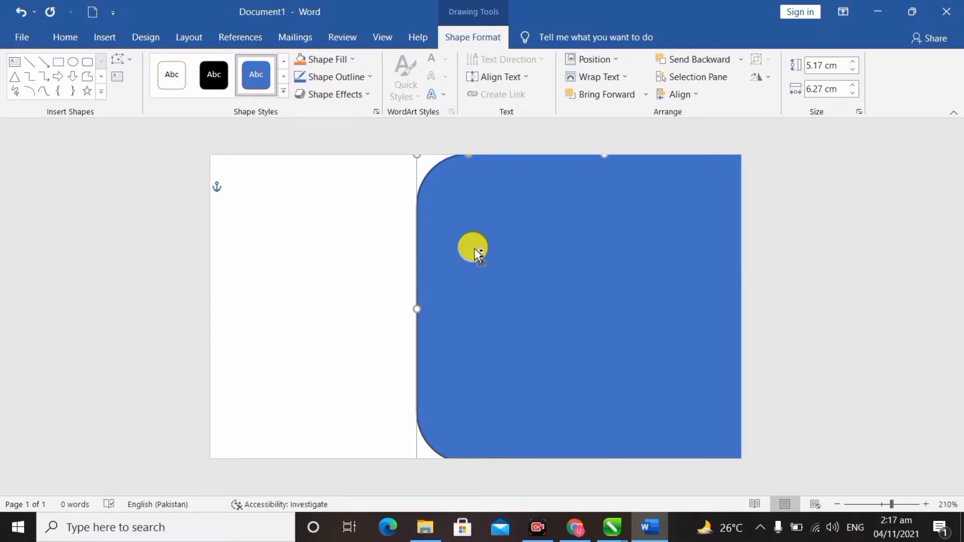
{"action": "left_click_drag", "start_coordinate": [475, 248], "coordinate": [457, 255]}
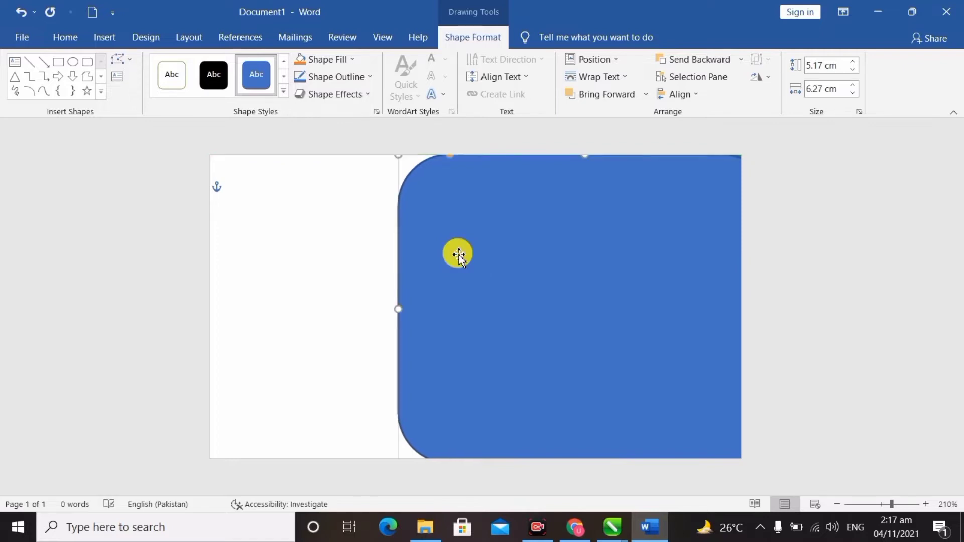
Fill the rounded rectangle solid red and bring up the Layout ribbon's arrange options.
{"action": "left_click", "coordinate": [346, 62]}
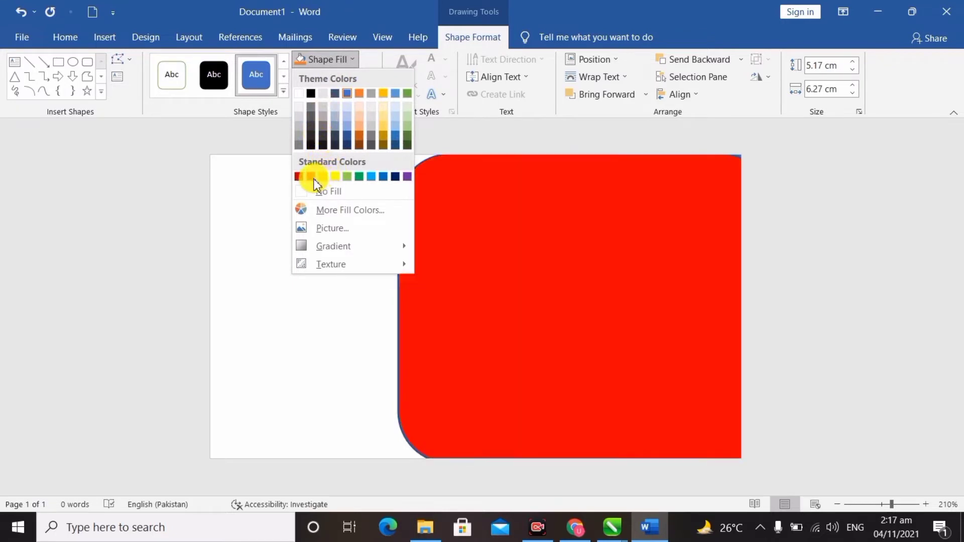
{"action": "left_click", "coordinate": [300, 176]}
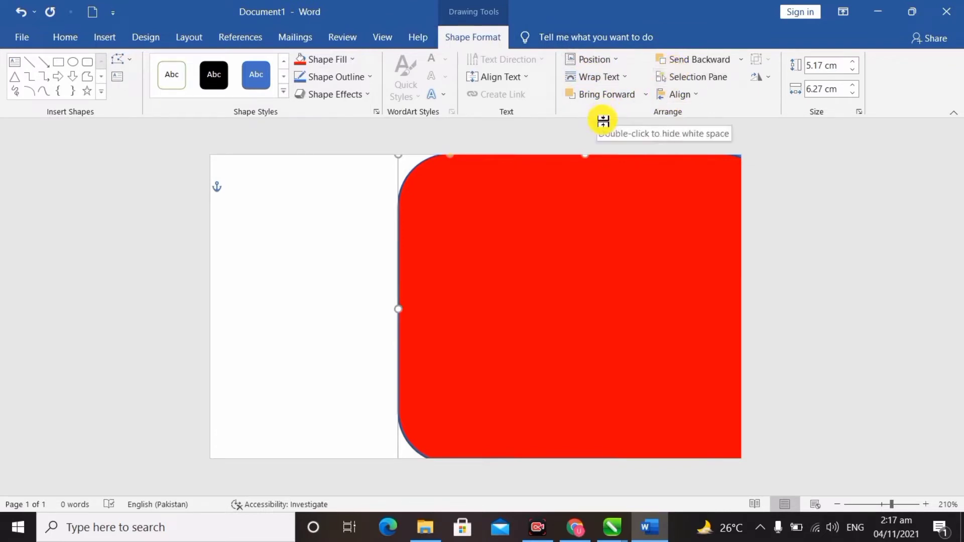
{"action": "left_click", "coordinate": [119, 41]}
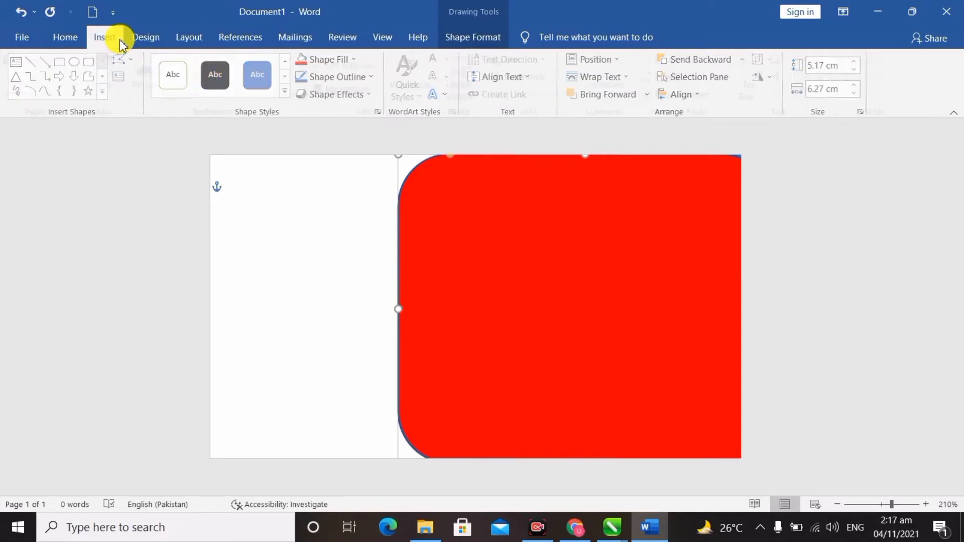
{"action": "left_click", "coordinate": [149, 43]}
{"action": "left_click", "coordinate": [187, 39]}
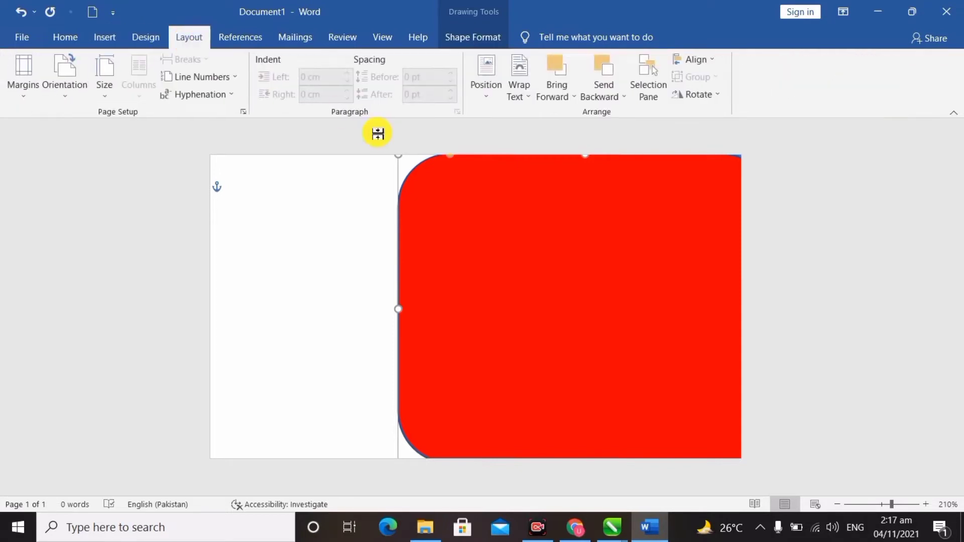
Reorder the shapes in the Selection Pane so the blue rounded rectangle sits in front of the red one.
{"action": "left_click", "coordinate": [650, 93]}
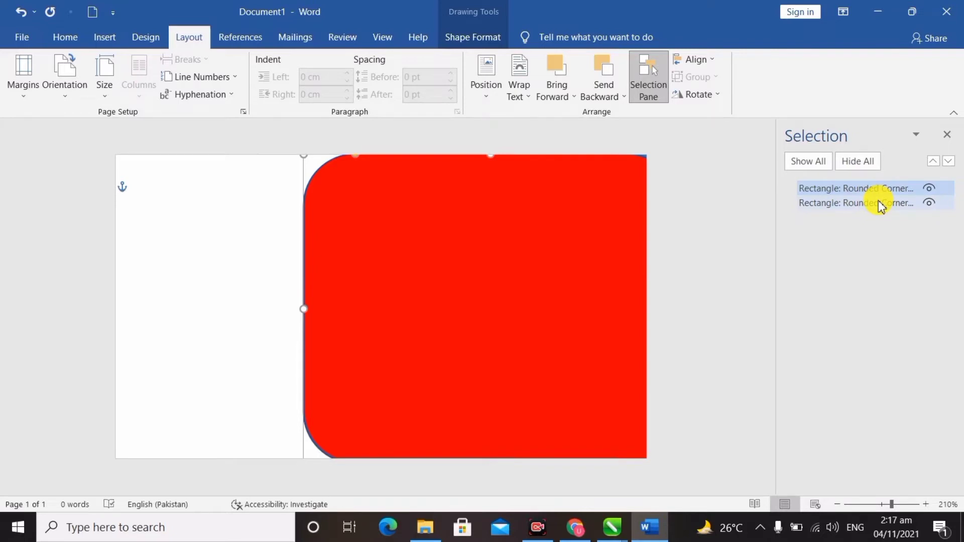
{"action": "mouse_move", "coordinate": [881, 203]}
{"action": "left_mouse_down"}
{"action": "mouse_move", "coordinate": [882, 191]}
{"action": "mouse_move", "coordinate": [878, 215]}
{"action": "mouse_move", "coordinate": [871, 190]}
{"action": "mouse_move", "coordinate": [873, 208]}
{"action": "left_mouse_up"}
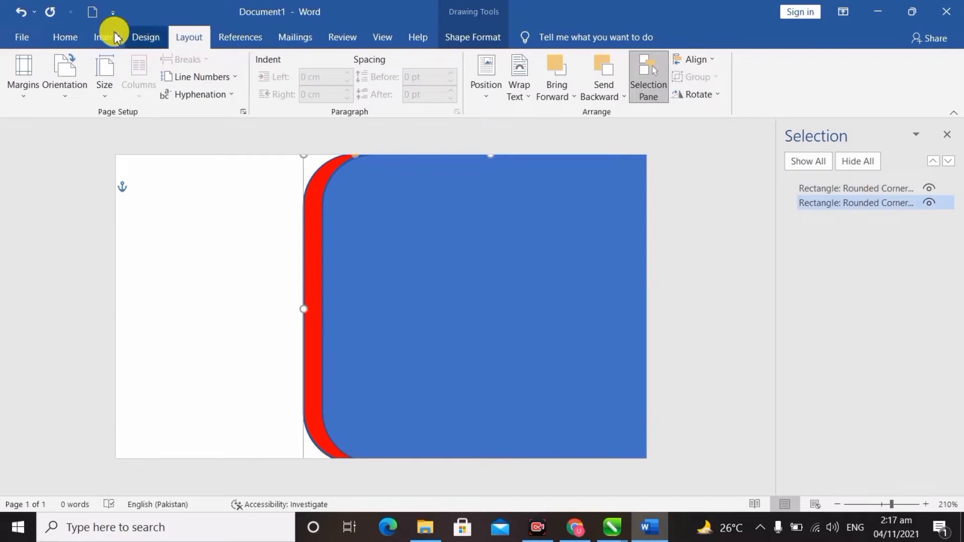
{"action": "left_click", "coordinate": [76, 41]}
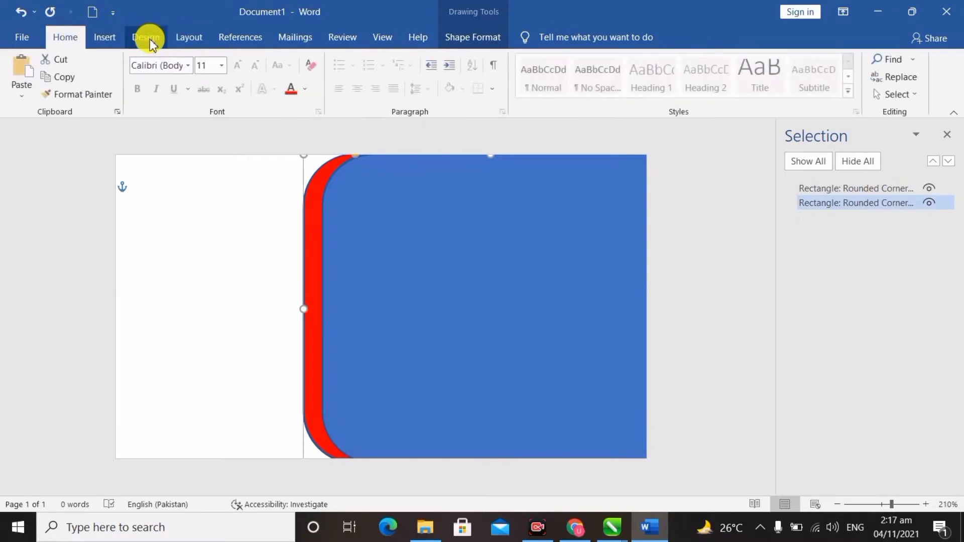
Make the back rounded rectangle black with no outline and nudge it slightly right.
{"action": "left_click", "coordinate": [469, 36]}
{"action": "left_click", "coordinate": [351, 60]}
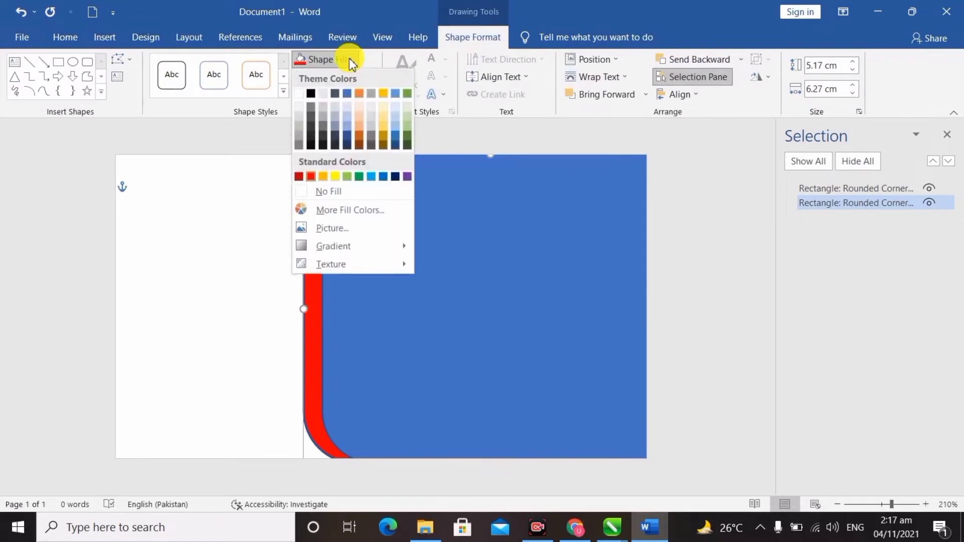
{"action": "left_click", "coordinate": [308, 93]}
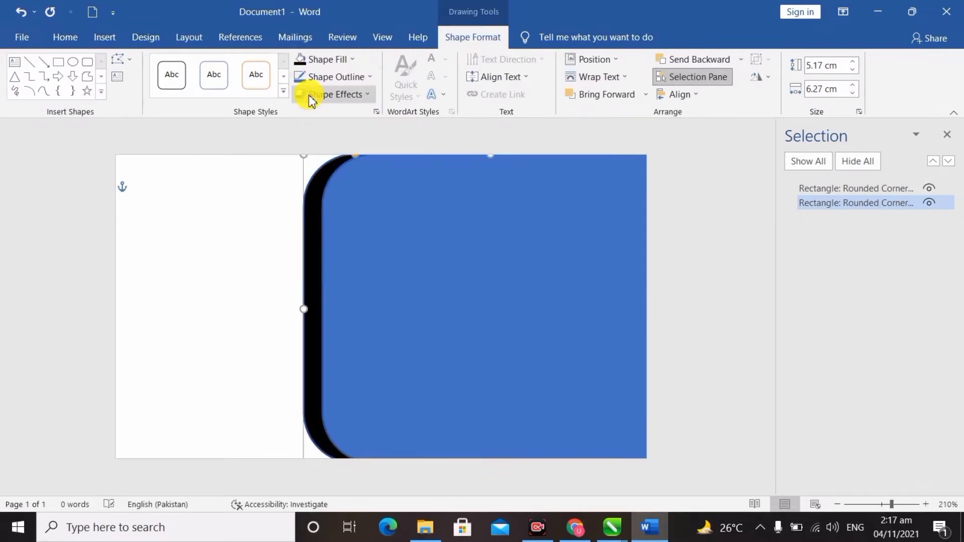
{"action": "left_click", "coordinate": [344, 77]}
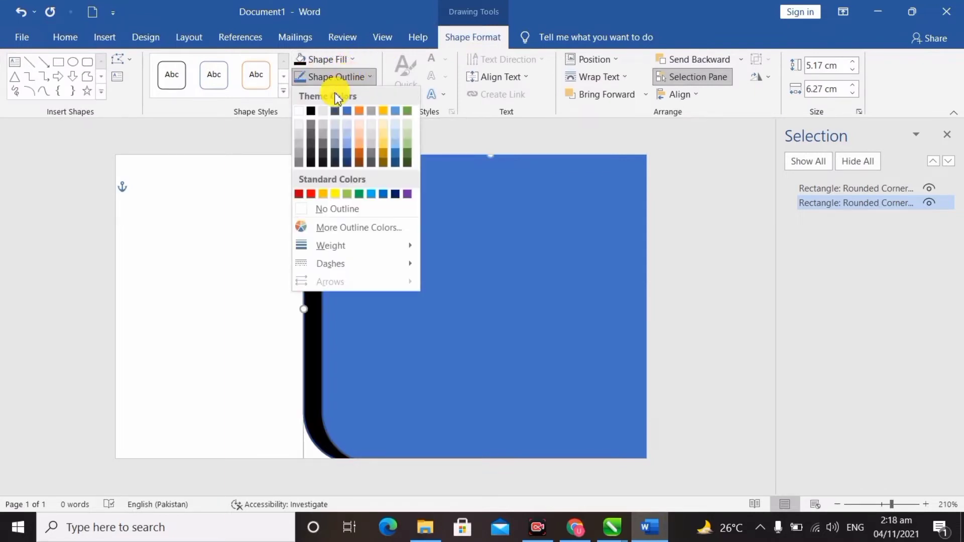
{"action": "left_click", "coordinate": [334, 209]}
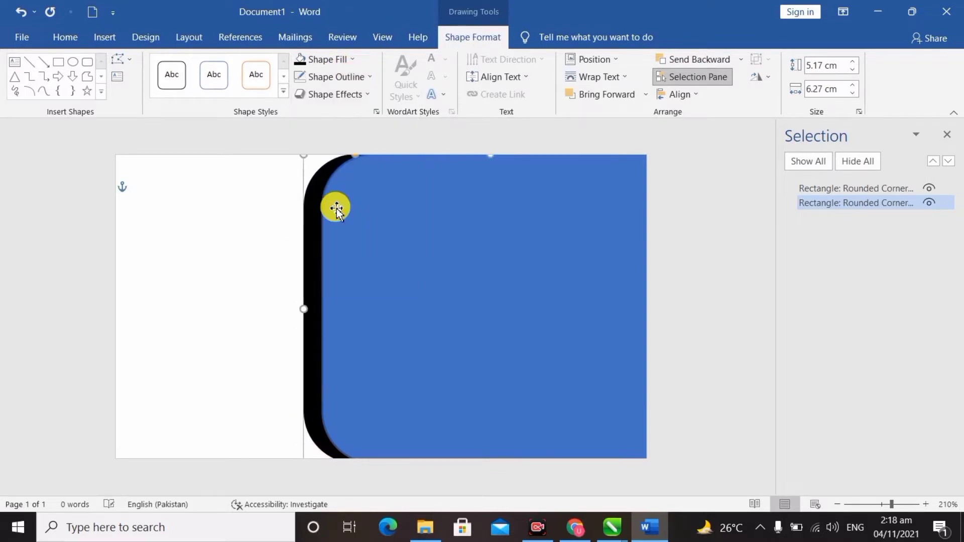
{"action": "left_click_drag", "start_coordinate": [315, 257], "coordinate": [318, 257]}
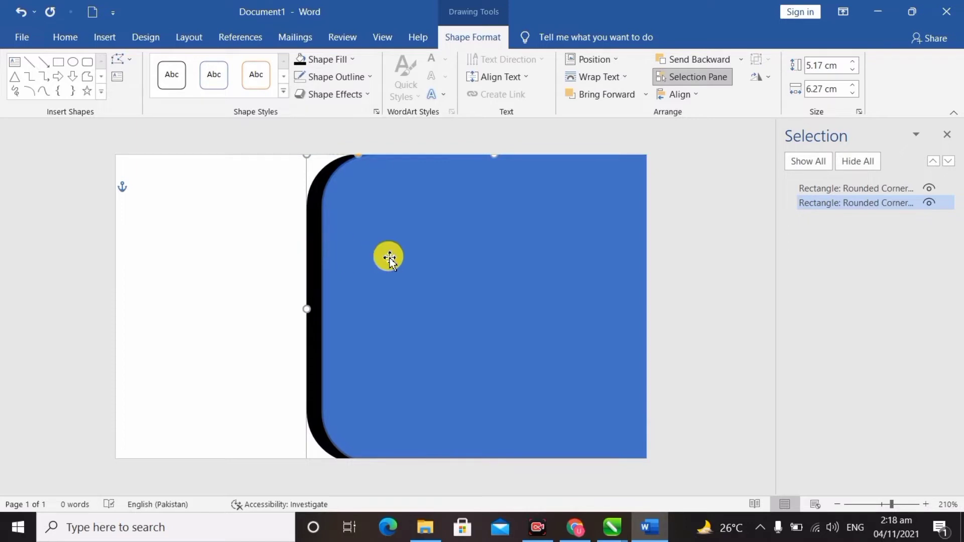
{"action": "left_click", "coordinate": [387, 257]}
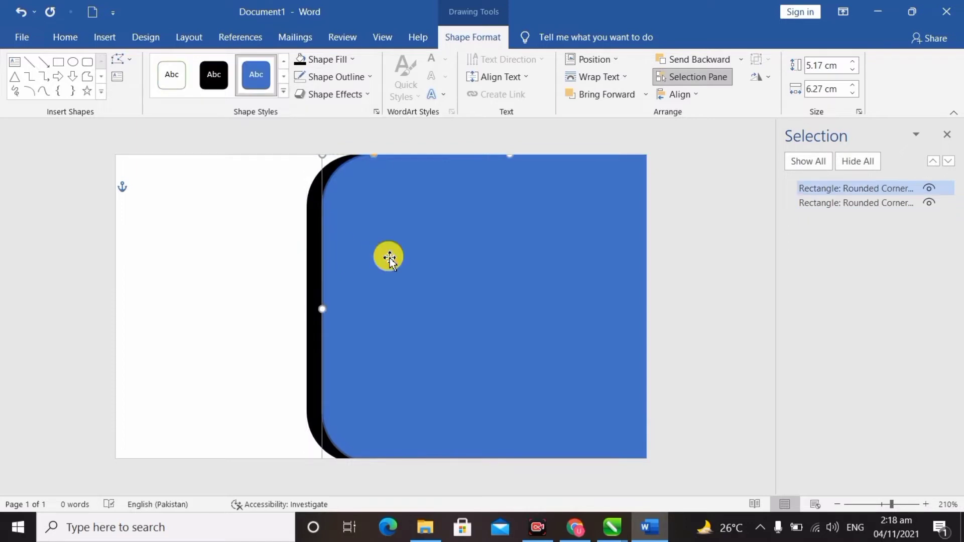
Fill the front rounded rectangle red with no outline and nudge the black shape right.
{"action": "left_click", "coordinate": [338, 60]}
{"action": "left_click", "coordinate": [311, 178]}
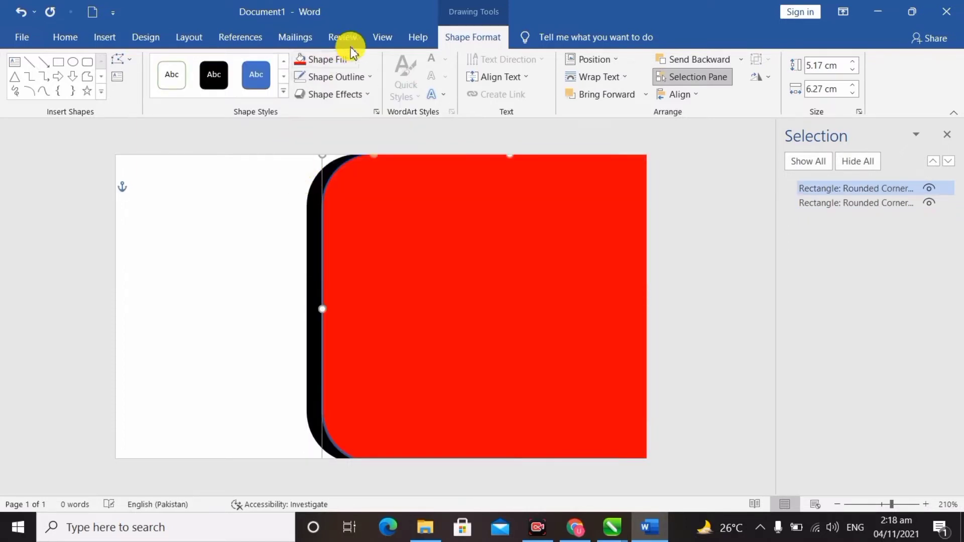
{"action": "left_click", "coordinate": [356, 79]}
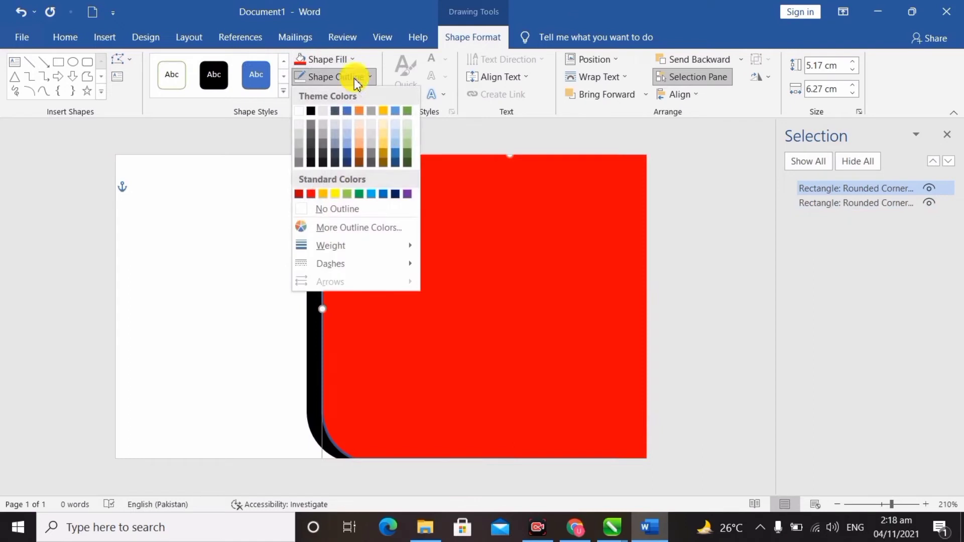
{"action": "left_click", "coordinate": [340, 210]}
{"action": "left_click", "coordinate": [264, 286]}
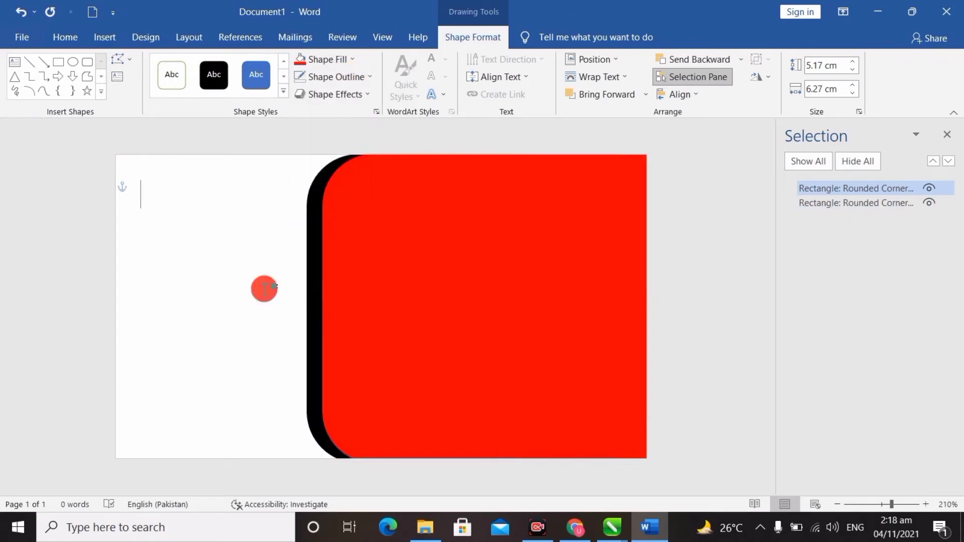
{"action": "left_click", "coordinate": [311, 310]}
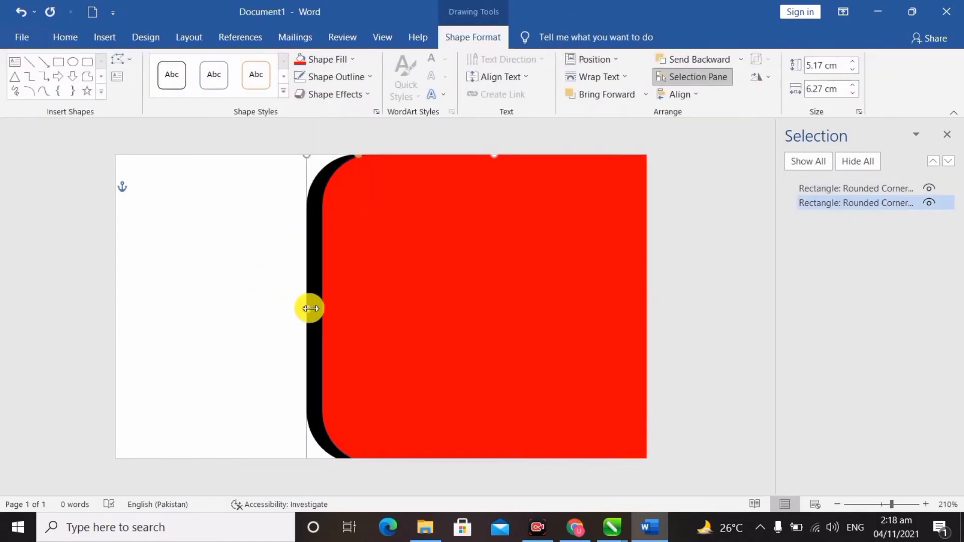
{"action": "left_click_drag", "start_coordinate": [316, 309], "coordinate": [319, 309]}
{"action": "left_click", "coordinate": [247, 311]}
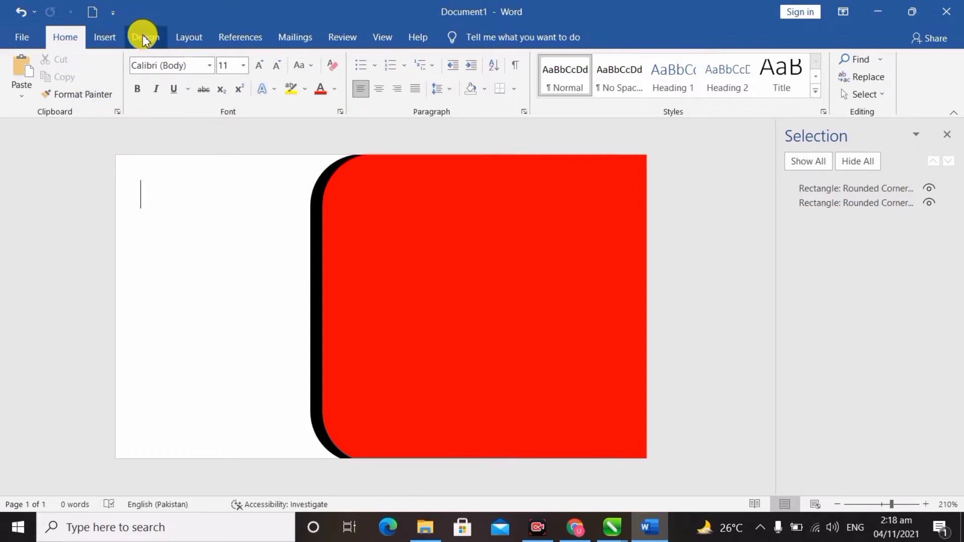
Insert a Gradient Fill: Blue, Accent color 5 reflection WordArt and move it over the red card.
{"action": "left_click", "coordinate": [106, 38]}
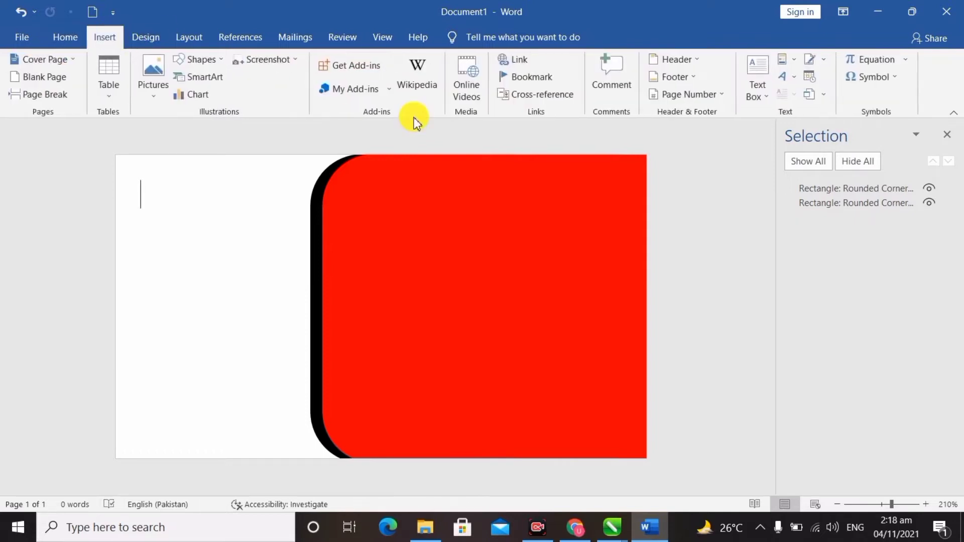
{"action": "left_click", "coordinate": [789, 80]}
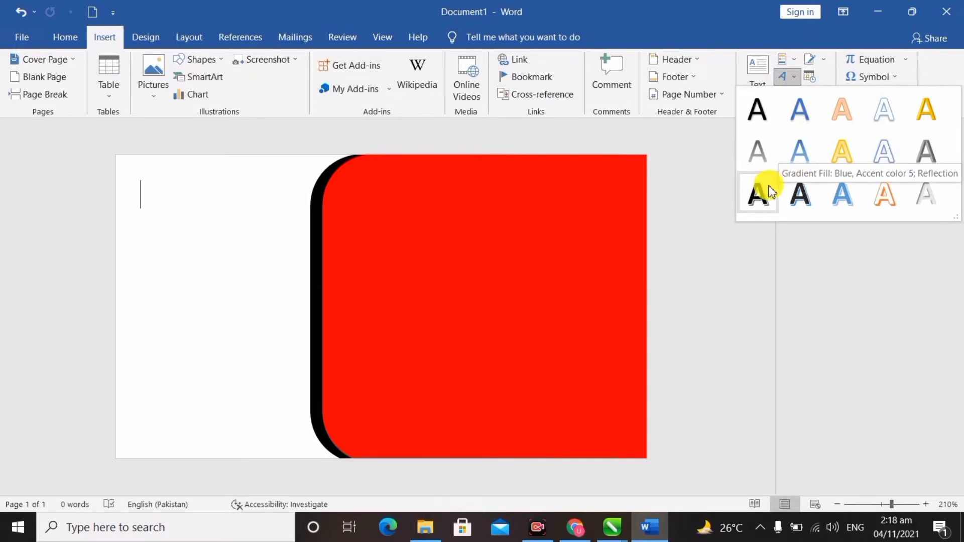
{"action": "left_click", "coordinate": [798, 151]}
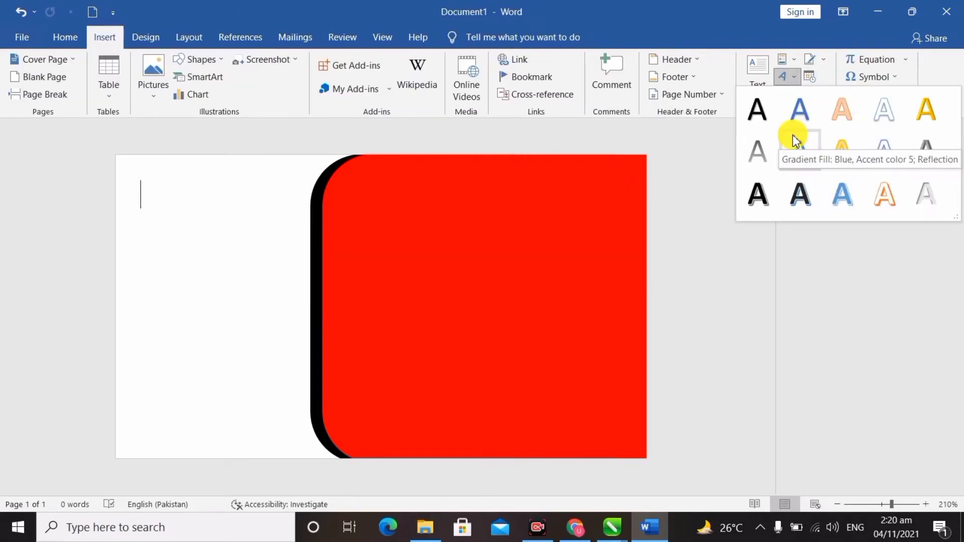
{"action": "left_click", "coordinate": [799, 148]}
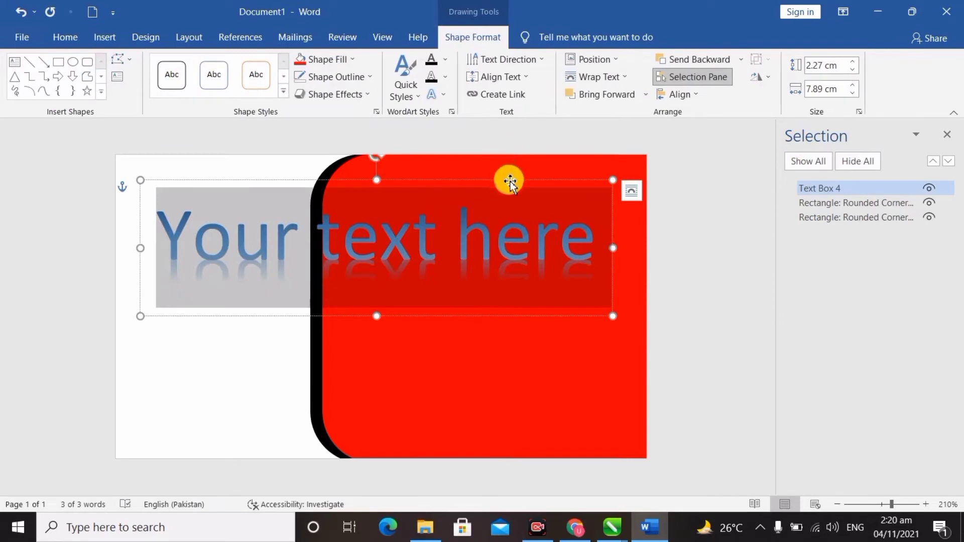
{"action": "left_click_drag", "start_coordinate": [510, 181], "coordinate": [591, 181]}
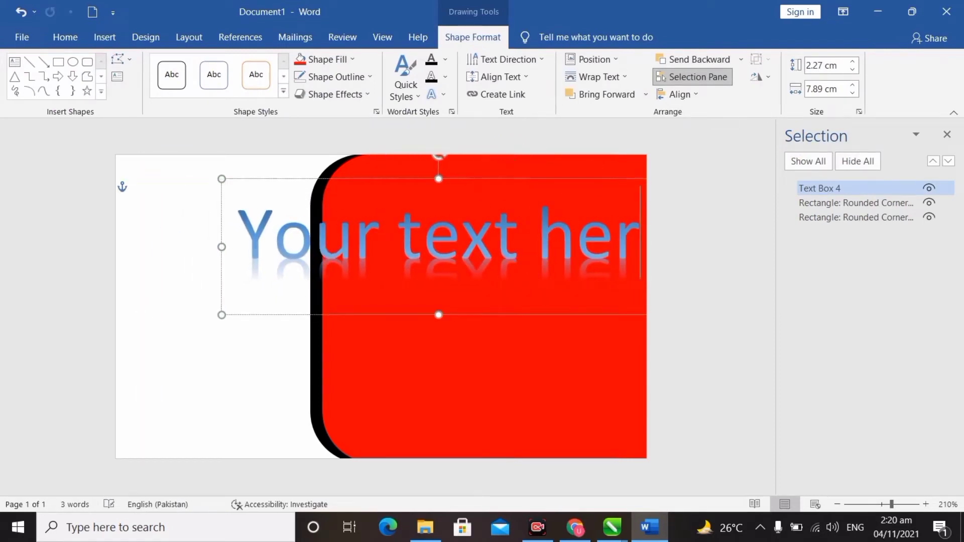
Replace the WordArt placeholder with the cardholder's full name and select it.
{"action": "key", "text": "BackSpace"}
{"action": "key", "text": "BackSpace"}
{"action": "key", "text": "BackSpace"}
{"action": "key", "text": "BackSpace"}
{"action": "key", "text": "BackSpace"}
{"action": "key", "text": "BackSpace"}
{"action": "key", "text": "BackSpace"}
{"action": "key", "text": "BackSpace"}
{"action": "key", "text": "BackSpace"}
{"action": "key", "text": "BackSpace"}
{"action": "key", "text": "BackSpace"}
{"action": "key", "text": "BackSpace"}
{"action": "key", "text": "BackSpace"}
{"action": "key", "text": "BackSpace"}
{"action": "type", "text": "UZair"}
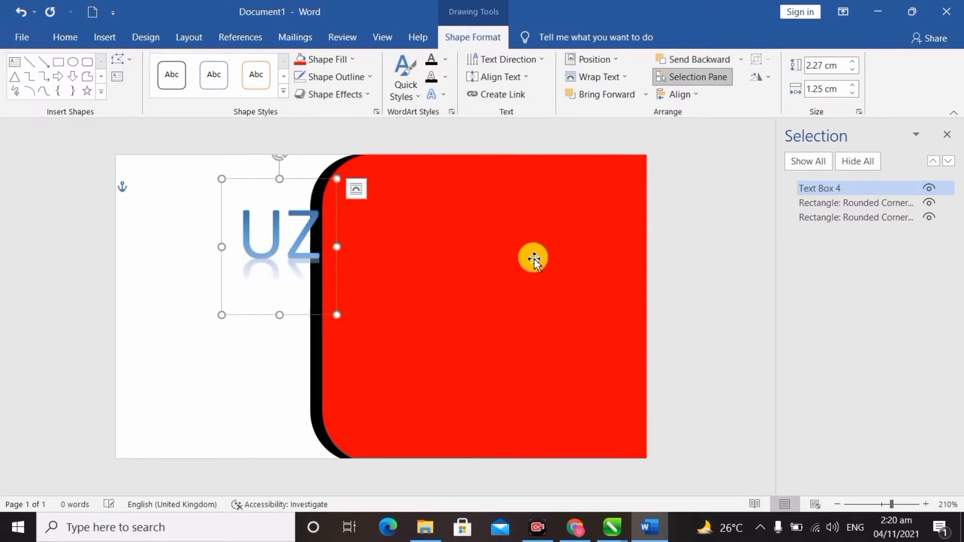
{"action": "key", "text": "BackSpace"}
{"action": "key", "text": "BackSpace"}
{"action": "key", "text": "BackSpace"}
{"action": "key", "text": "BackSpace"}
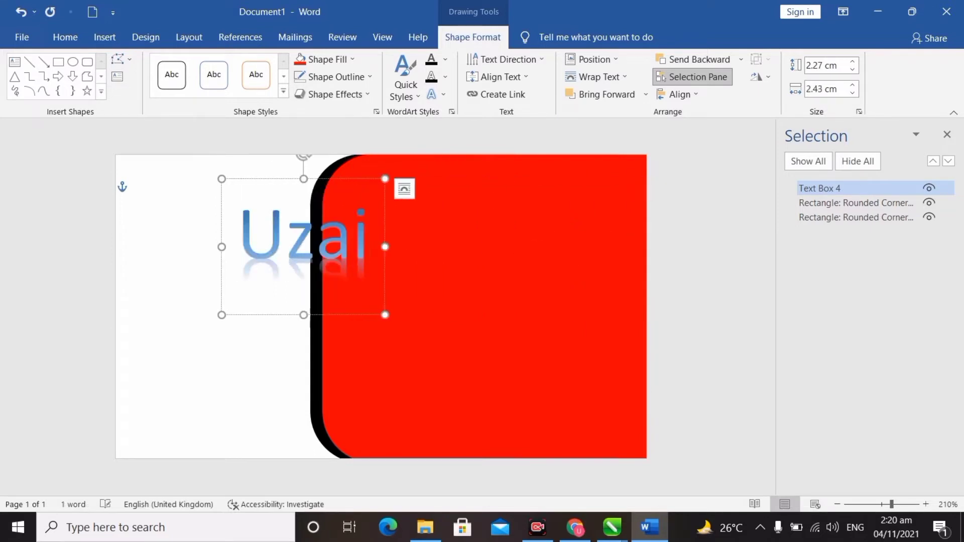
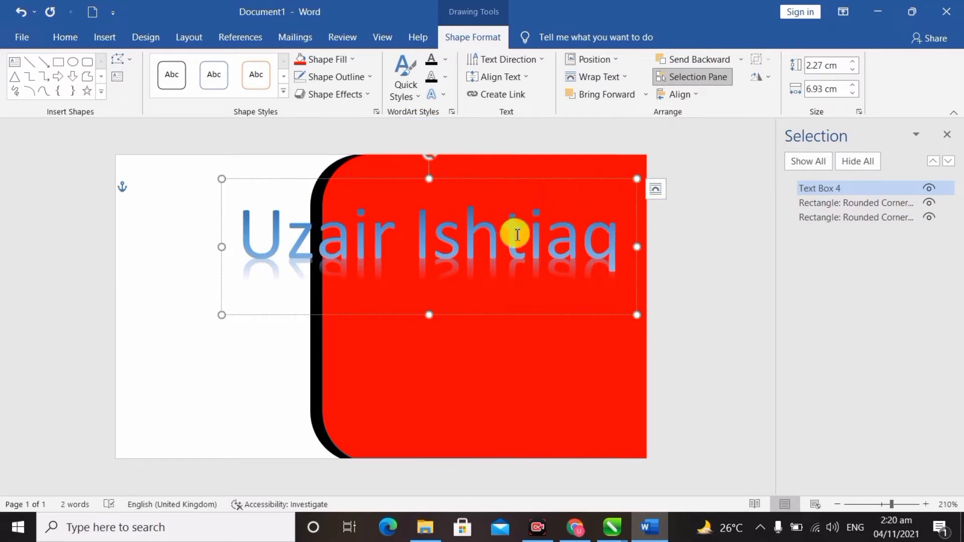
{"action": "left_click_drag", "start_coordinate": [611, 256], "coordinate": [241, 273]}
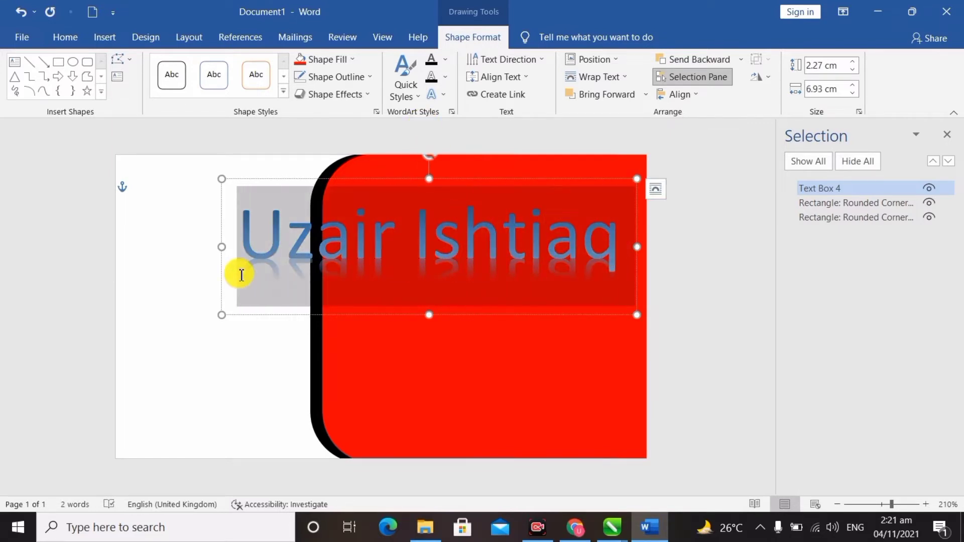
Shrink the name text to 16 pt and move its box onto the red card.
{"action": "left_click", "coordinate": [65, 38]}
{"action": "left_click", "coordinate": [277, 67]}
{"action": "left_click", "coordinate": [277, 67]}
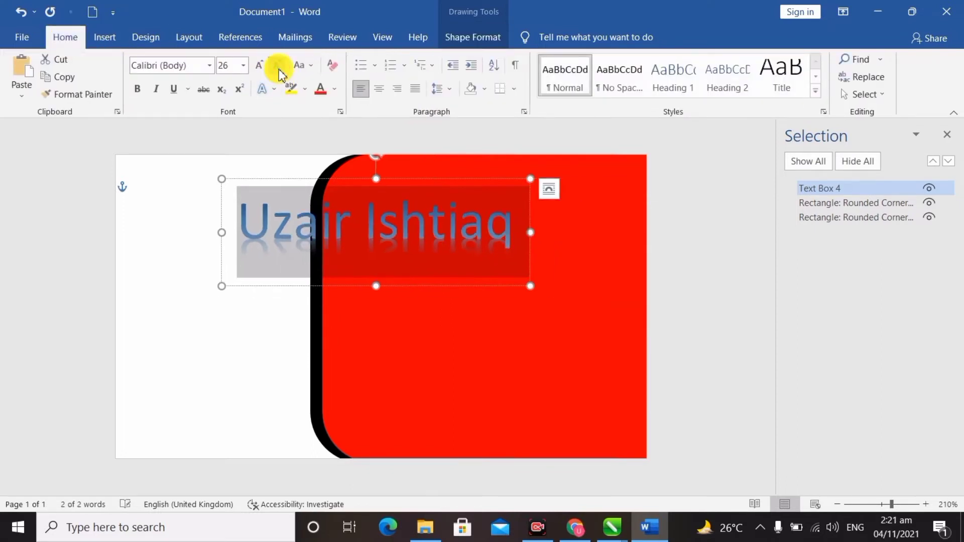
{"action": "left_click", "coordinate": [277, 67]}
{"action": "left_click", "coordinate": [276, 66]}
{"action": "left_click", "coordinate": [277, 67]}
{"action": "left_click", "coordinate": [277, 67]}
{"action": "left_click", "coordinate": [276, 67]}
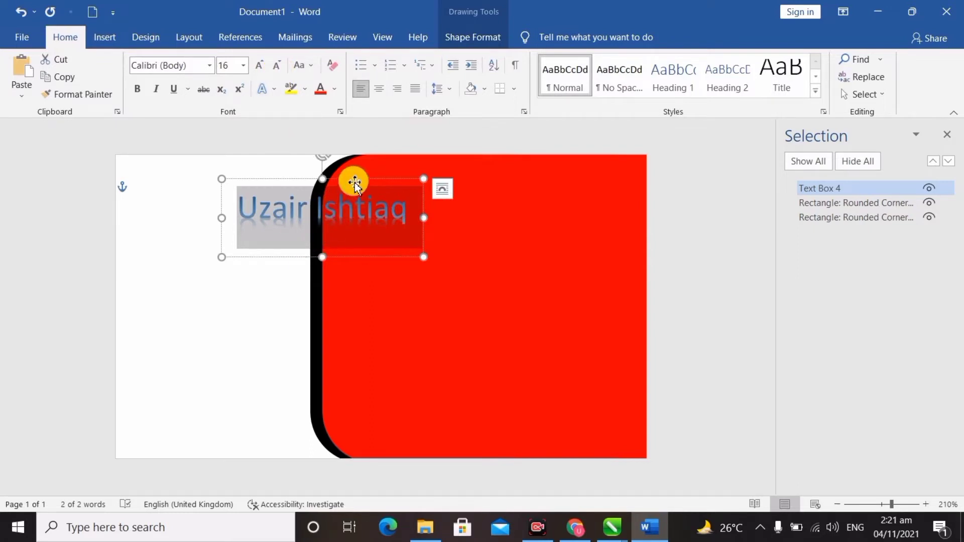
{"action": "left_click_drag", "start_coordinate": [355, 179], "coordinate": [490, 198]}
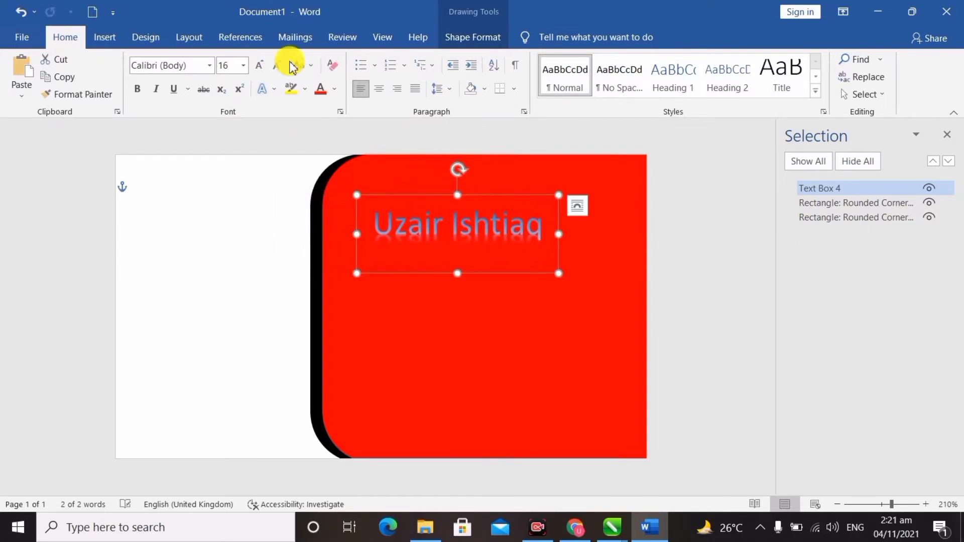
Colour the name black and drag it to the lower middle of the red card.
{"action": "left_click", "coordinate": [336, 90]}
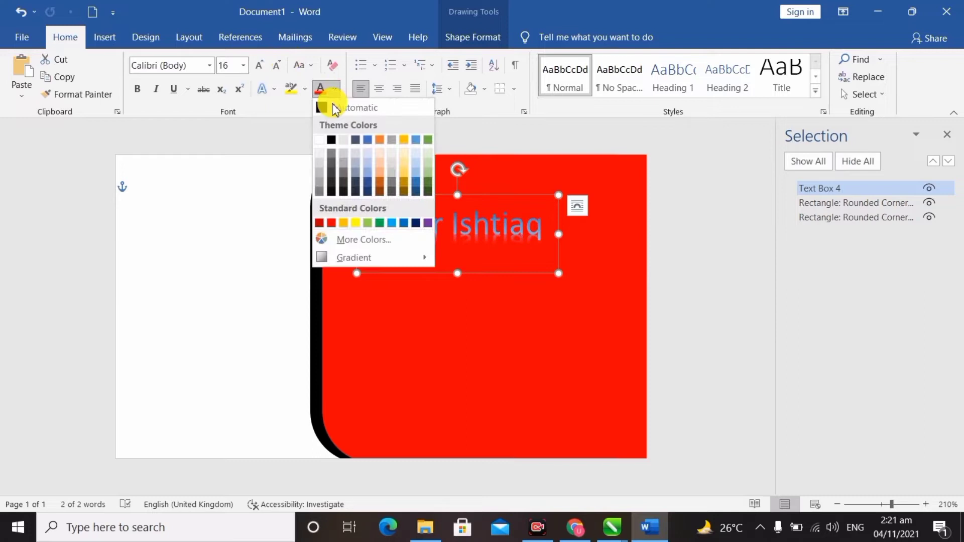
{"action": "left_click", "coordinate": [331, 143]}
{"action": "left_click", "coordinate": [459, 236]}
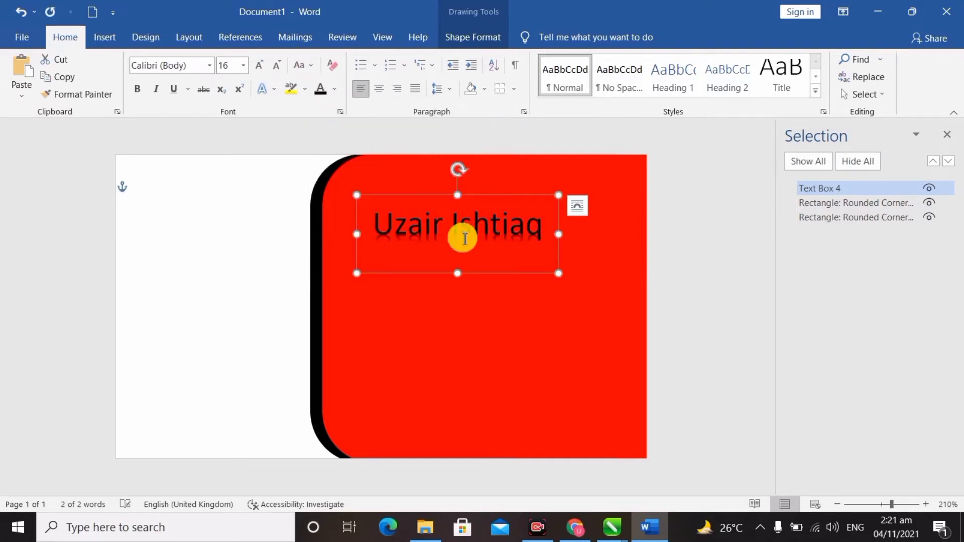
{"action": "left_click_drag", "start_coordinate": [491, 200], "coordinate": [491, 331]}
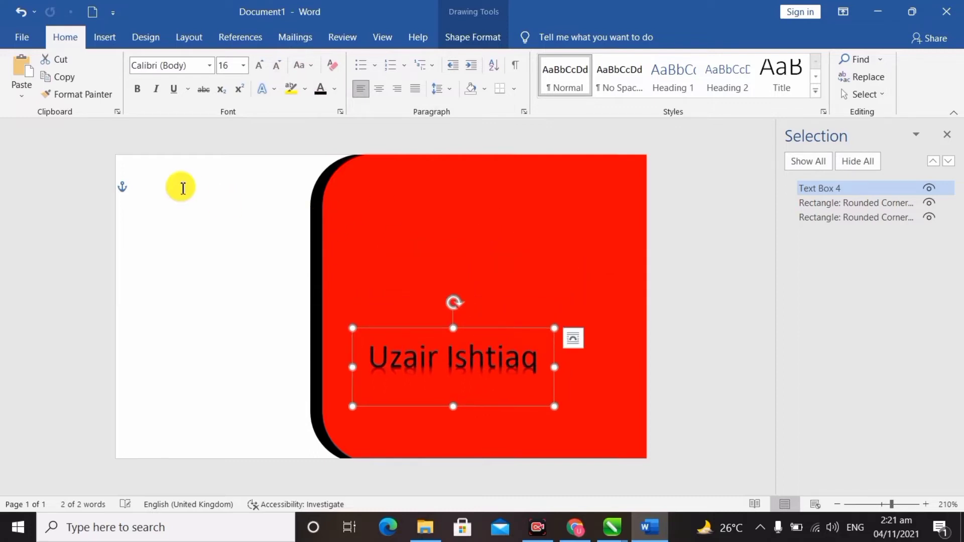
Draw a rectangle band across the upper part of the red card.
{"action": "left_click", "coordinate": [106, 39]}
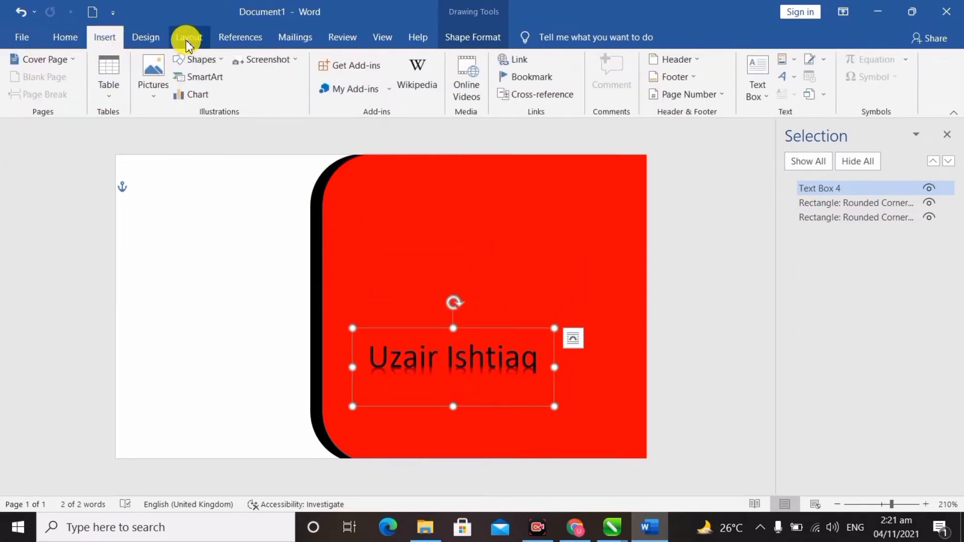
{"action": "left_click", "coordinate": [200, 60]}
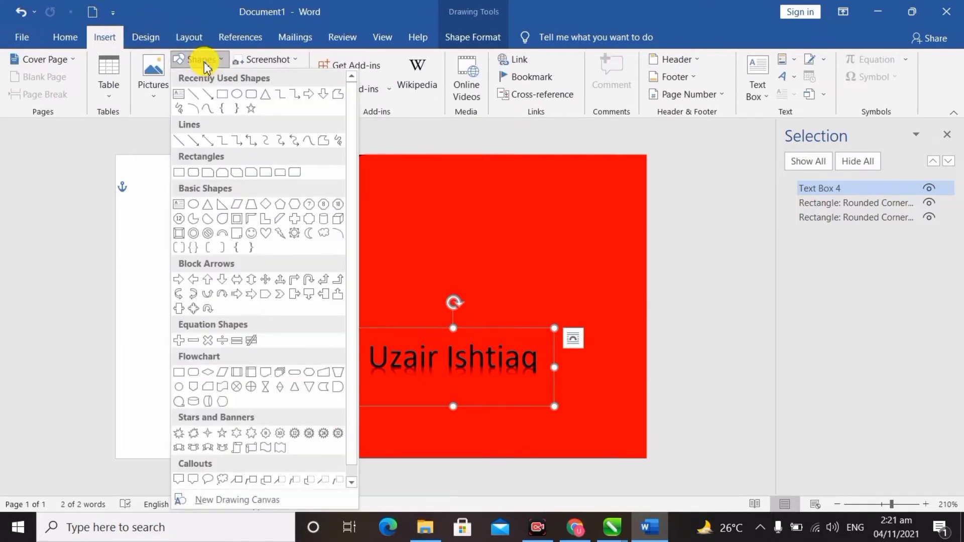
{"action": "left_click", "coordinate": [222, 95]}
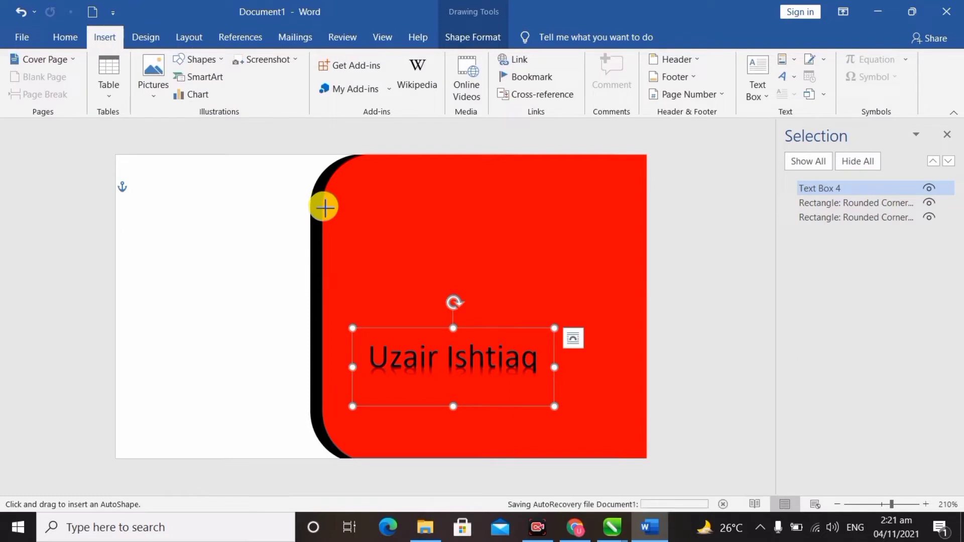
{"action": "left_click_drag", "start_coordinate": [324, 205], "coordinate": [640, 257]}
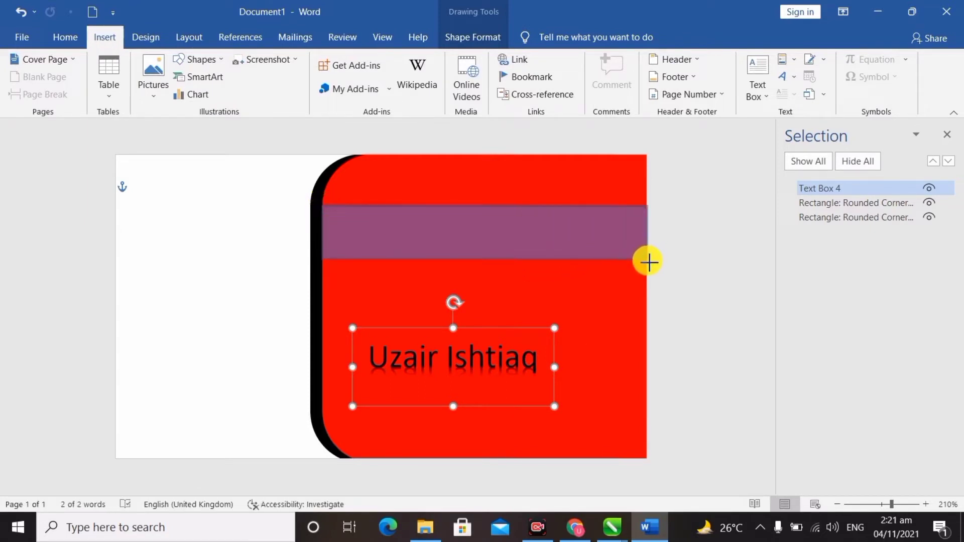
{"action": "left_click_drag", "start_coordinate": [647, 263], "coordinate": [646, 261]}
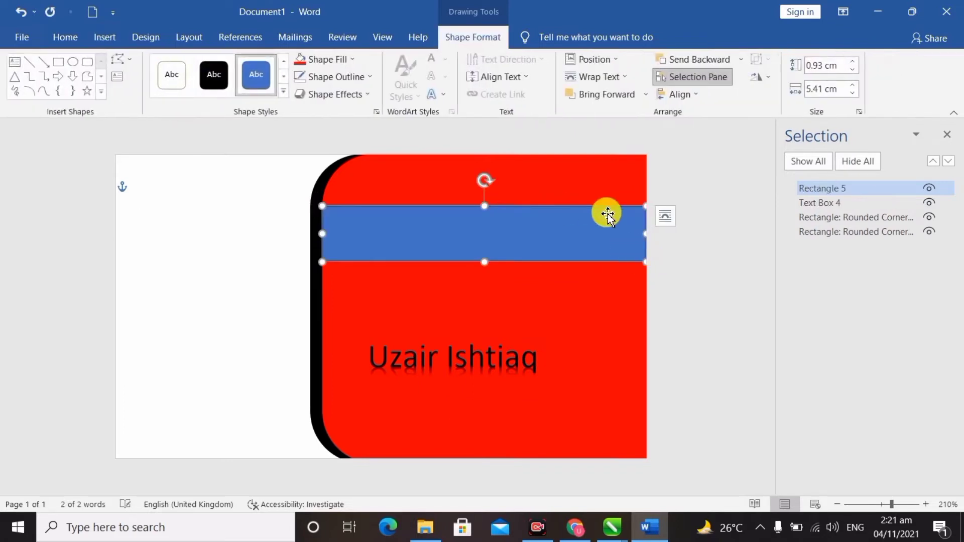
Give the band a black fill and a black outline.
{"action": "left_click", "coordinate": [340, 63]}
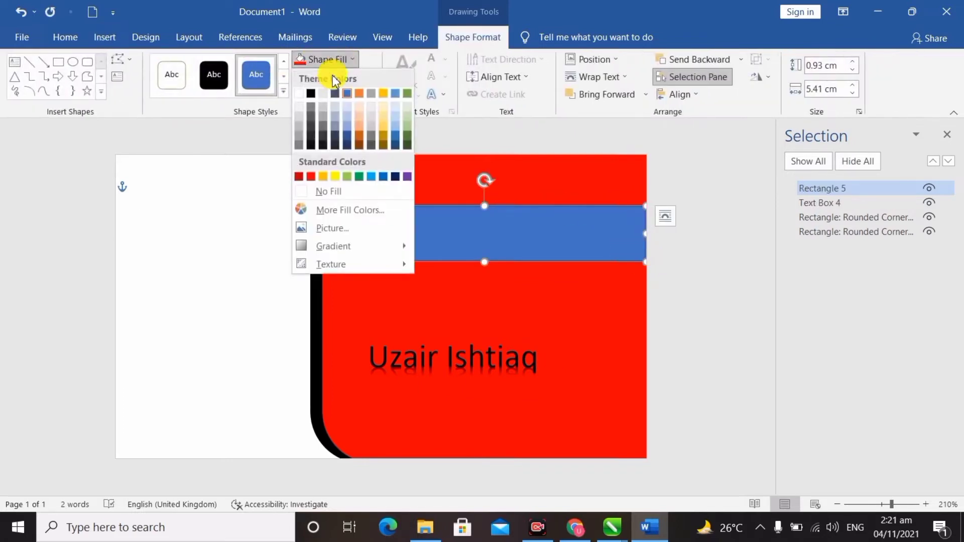
{"action": "left_click", "coordinate": [309, 94]}
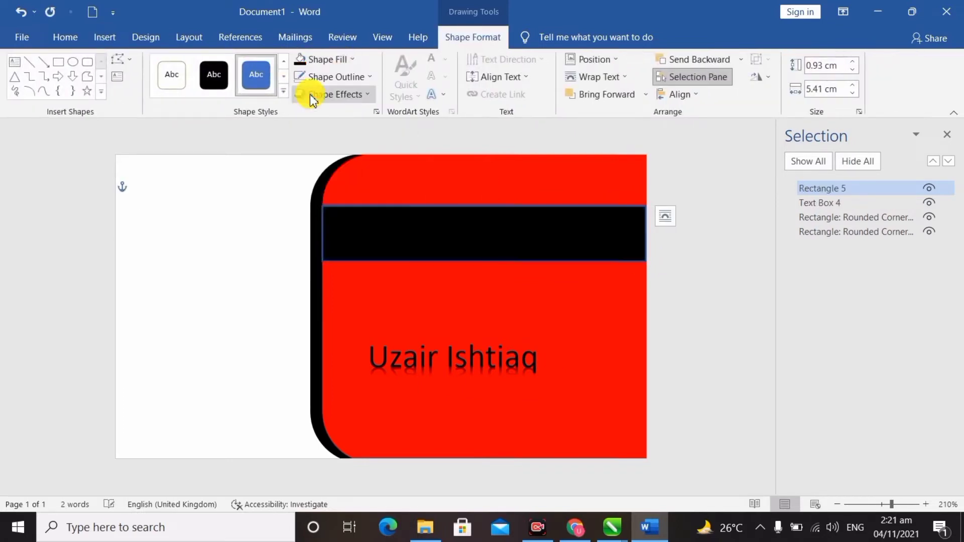
{"action": "left_click", "coordinate": [351, 78]}
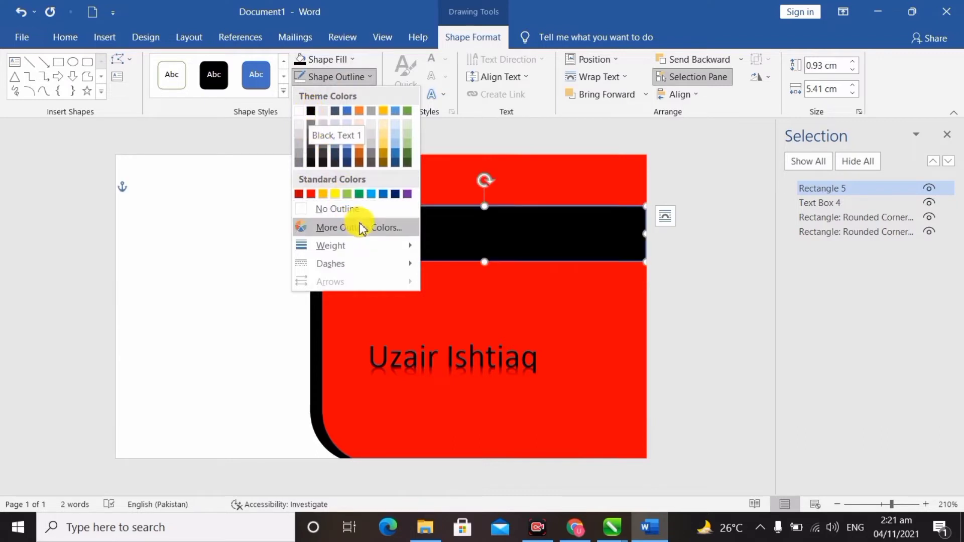
{"action": "left_click", "coordinate": [311, 113]}
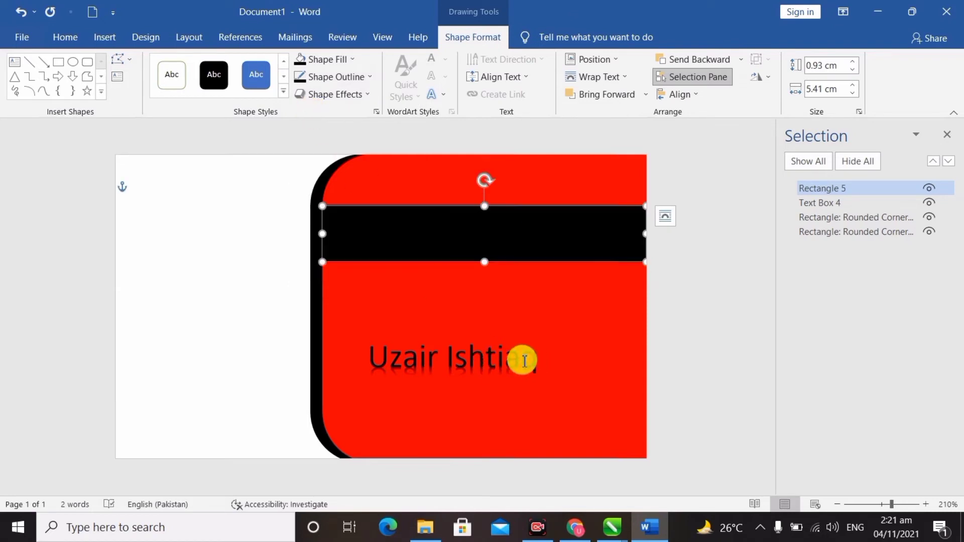
Move the name text box up onto the black band and make its text white.
{"action": "left_click", "coordinate": [470, 357]}
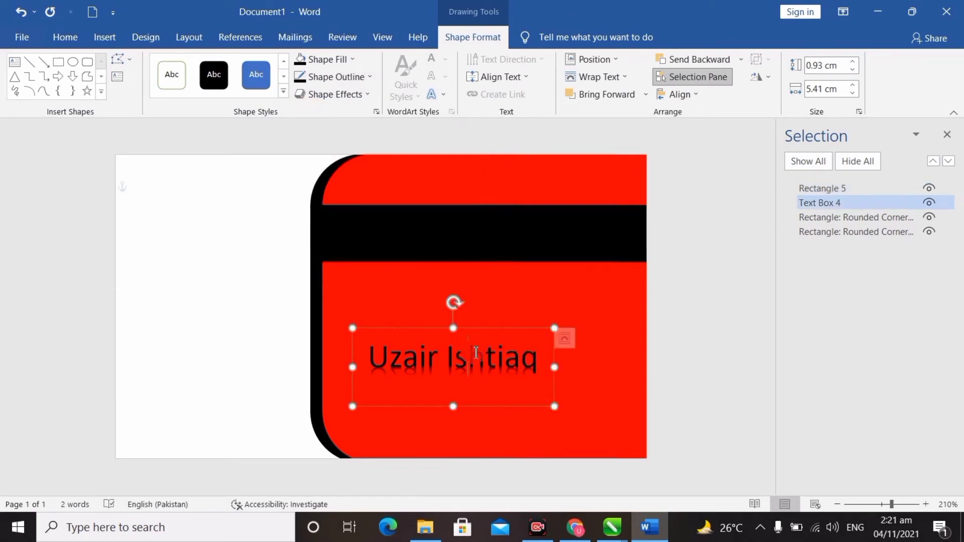
{"action": "left_click_drag", "start_coordinate": [489, 332], "coordinate": [499, 210]}
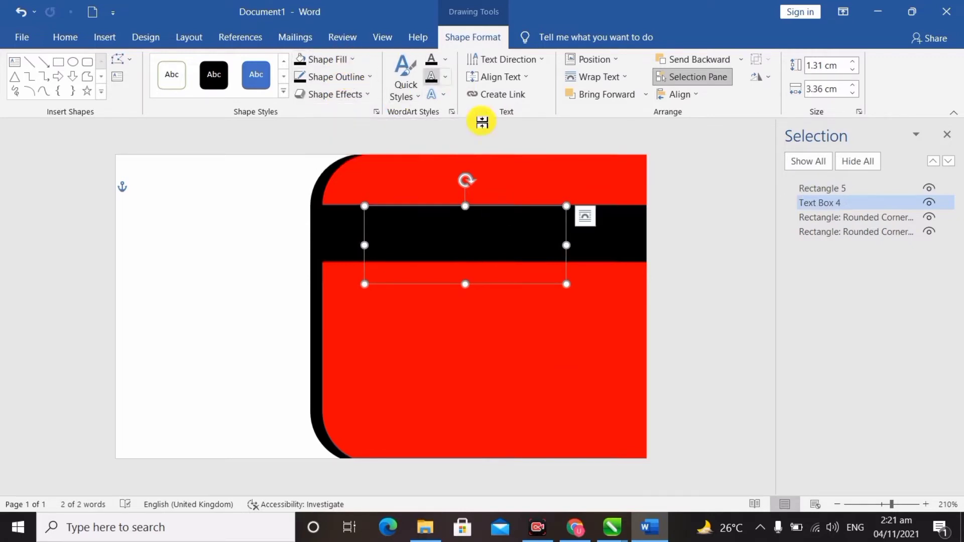
{"action": "left_click", "coordinate": [63, 37]}
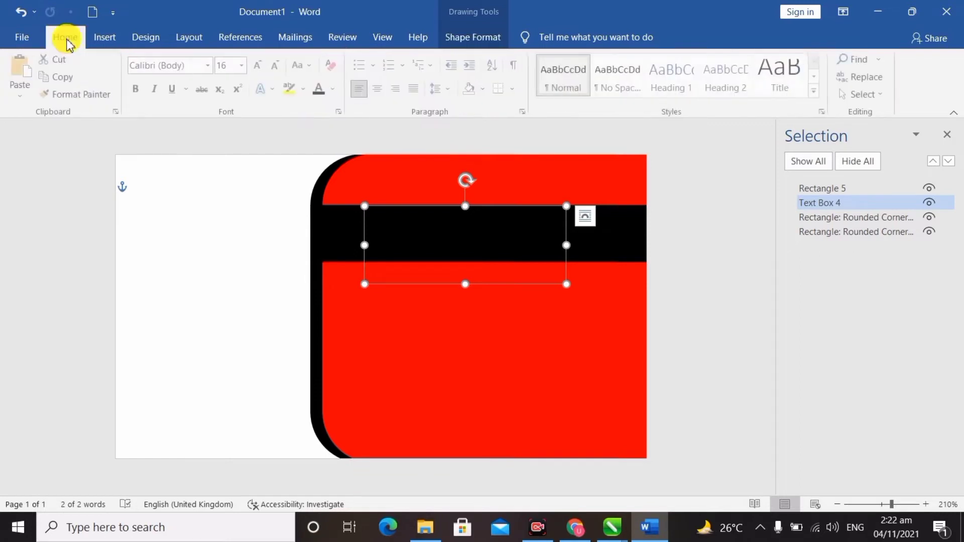
{"action": "left_click", "coordinate": [333, 90]}
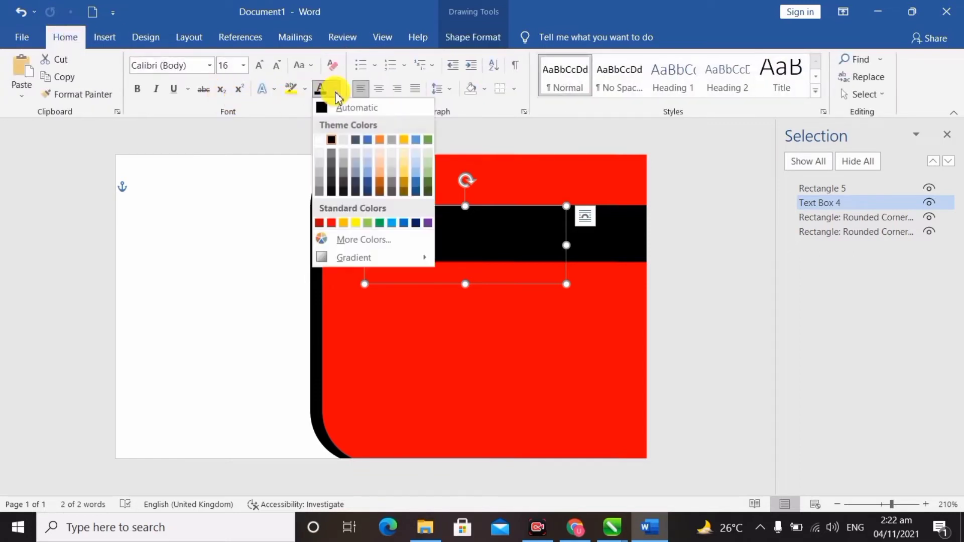
{"action": "left_click", "coordinate": [319, 140]}
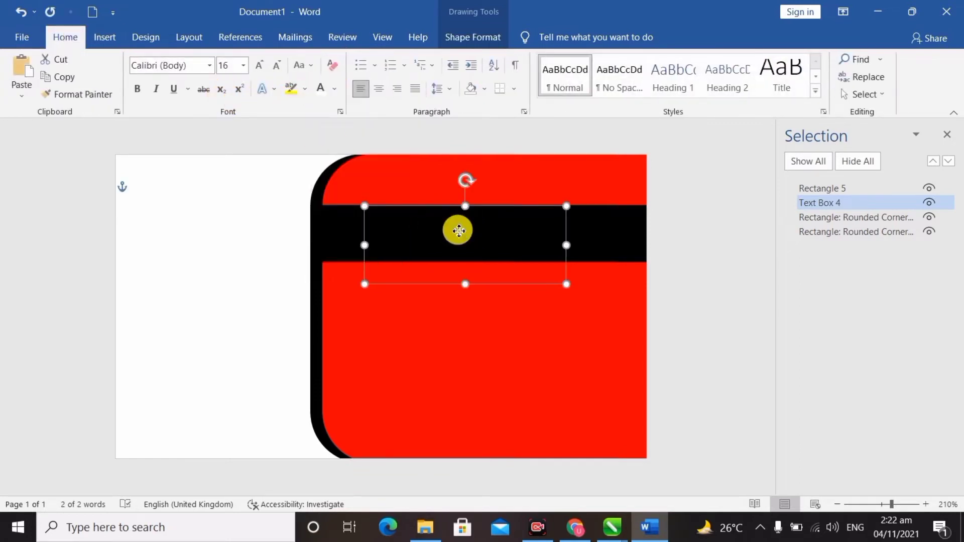
Bring the name text box in front of the band in the Selection pane, then widen and position it.
{"action": "left_click_drag", "start_coordinate": [456, 231], "coordinate": [448, 304]}
{"action": "key", "text": "ctrl+z"}
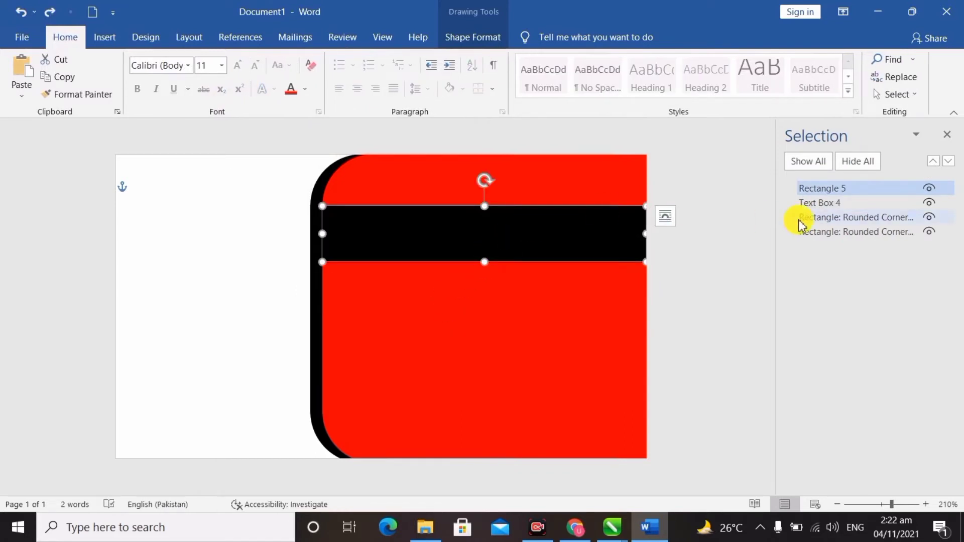
{"action": "left_click", "coordinate": [826, 205], "text": "ctrl"}
{"action": "left_click_drag", "start_coordinate": [826, 205], "coordinate": [829, 187]}
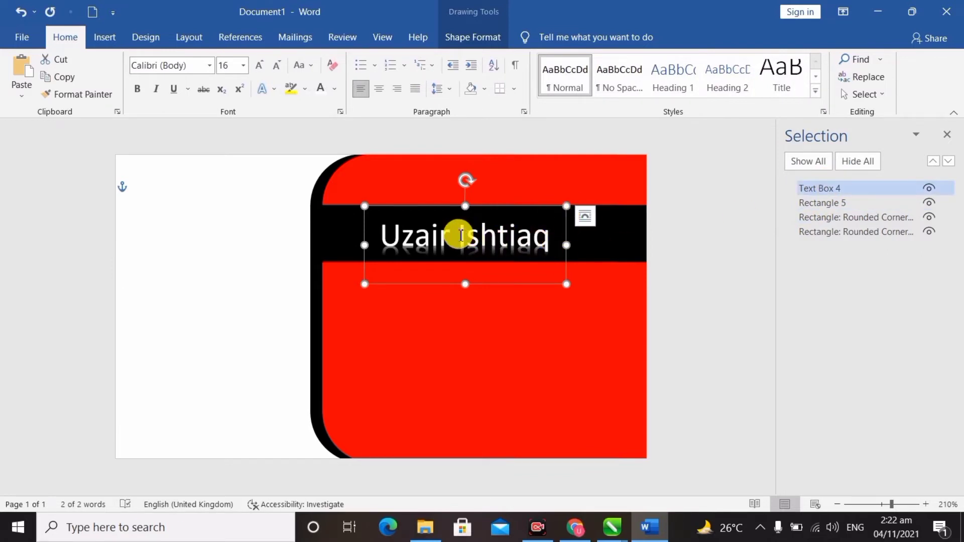
{"action": "left_click_drag", "start_coordinate": [483, 208], "coordinate": [511, 201]}
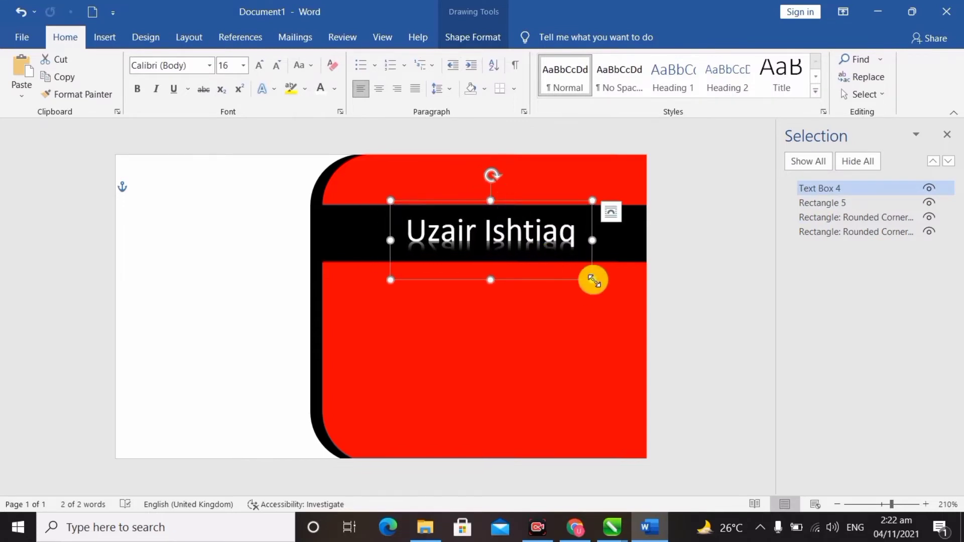
{"action": "left_click_drag", "start_coordinate": [593, 281], "coordinate": [600, 283]}
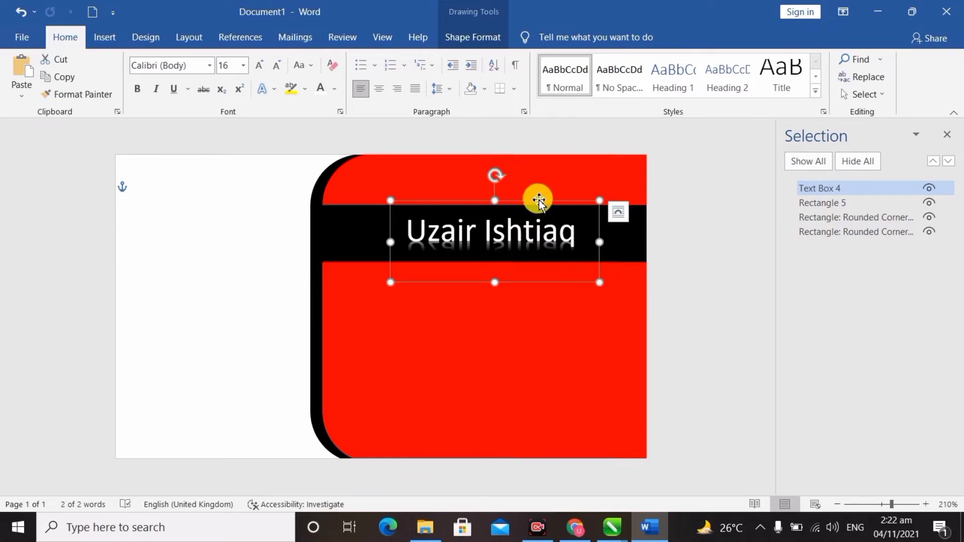
{"action": "left_click_drag", "start_coordinate": [539, 200], "coordinate": [518, 204]}
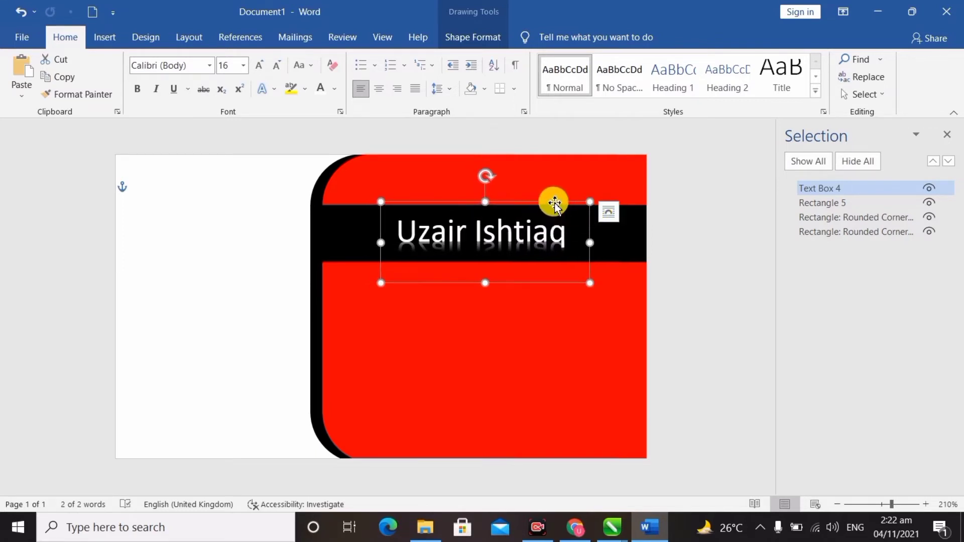
{"action": "left_click_drag", "start_coordinate": [556, 202], "coordinate": [560, 221]}
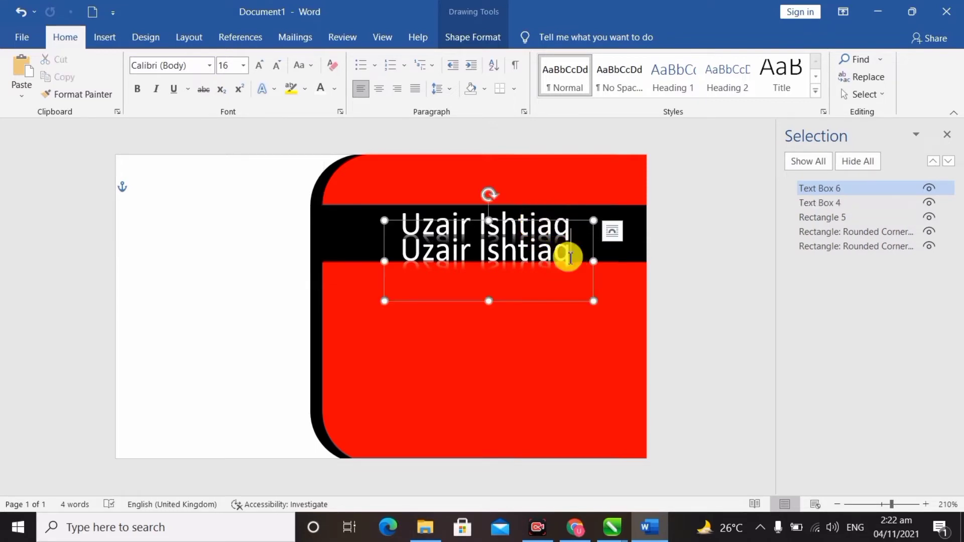
Replace the duplicate name text with the Graphic Designer title and widen its box to fit one line.
{"action": "left_click_drag", "start_coordinate": [566, 259], "coordinate": [394, 271]}
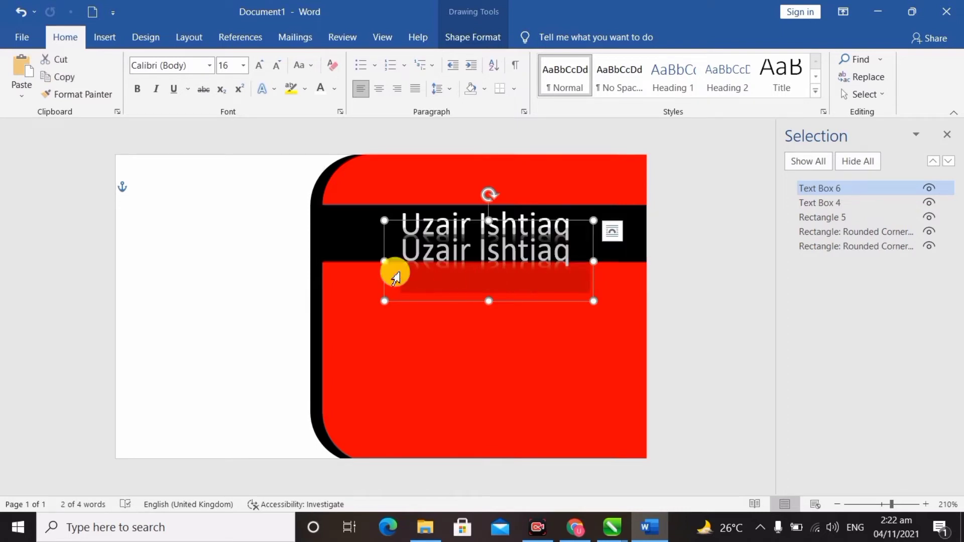
{"action": "type", "text": "Graphic"}
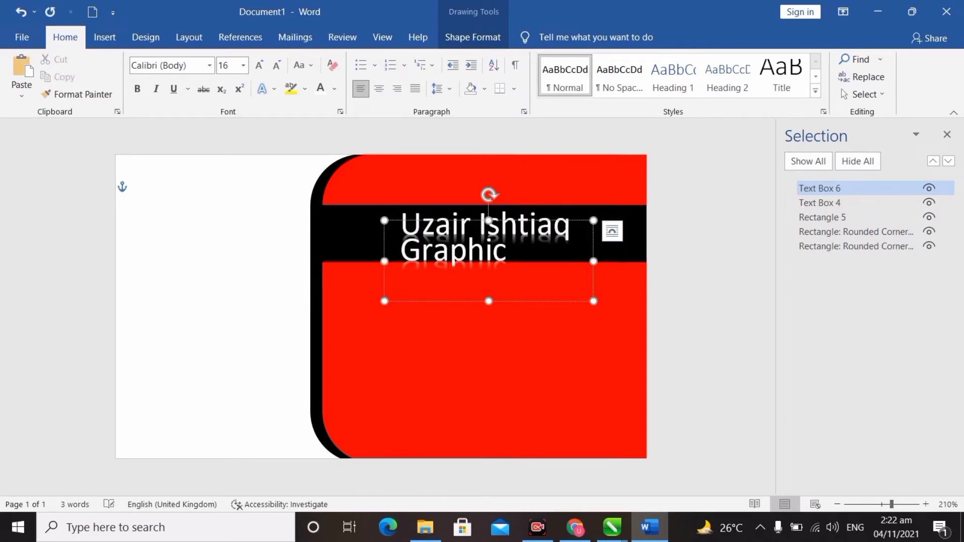
{"action": "type", "text": "s De"}
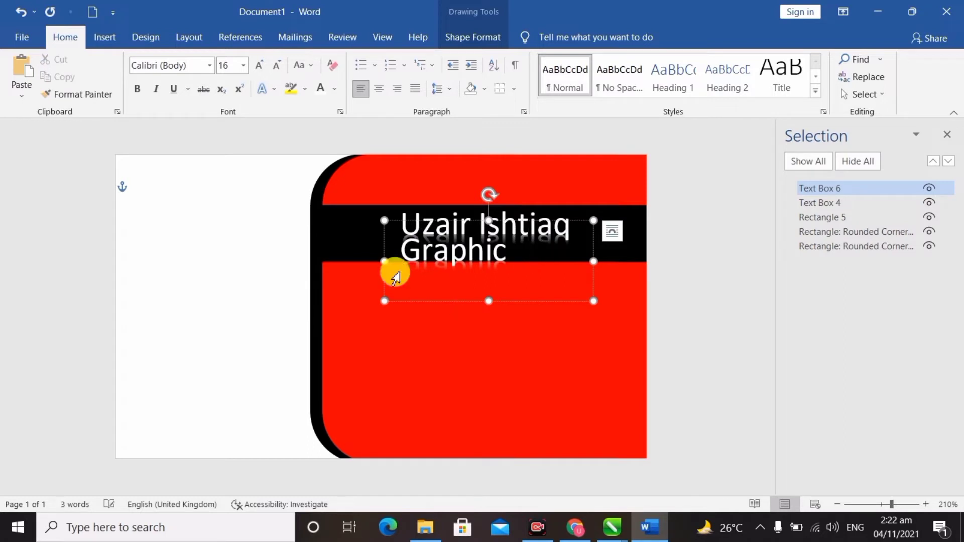
{"action": "type", "text": " Designer"}
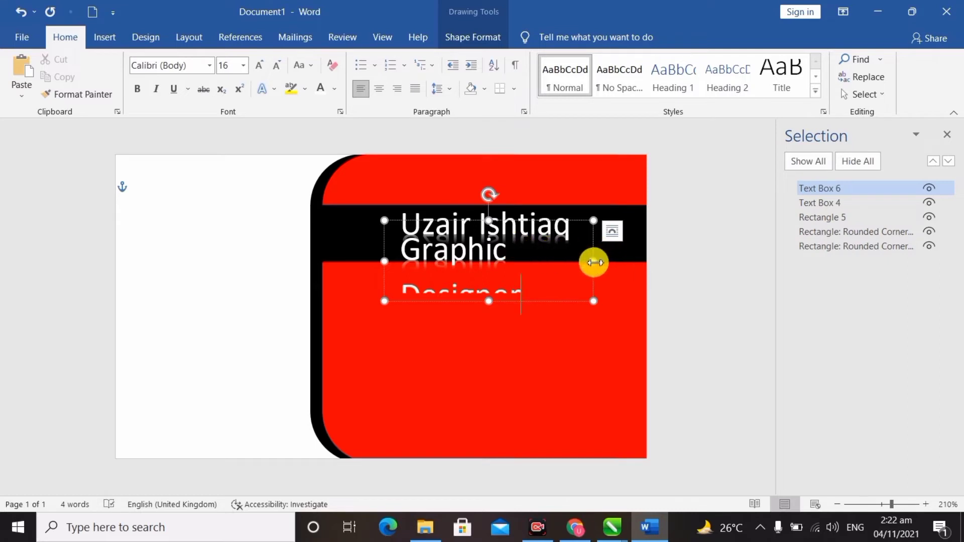
{"action": "left_click_drag", "start_coordinate": [623, 263], "coordinate": [648, 269]}
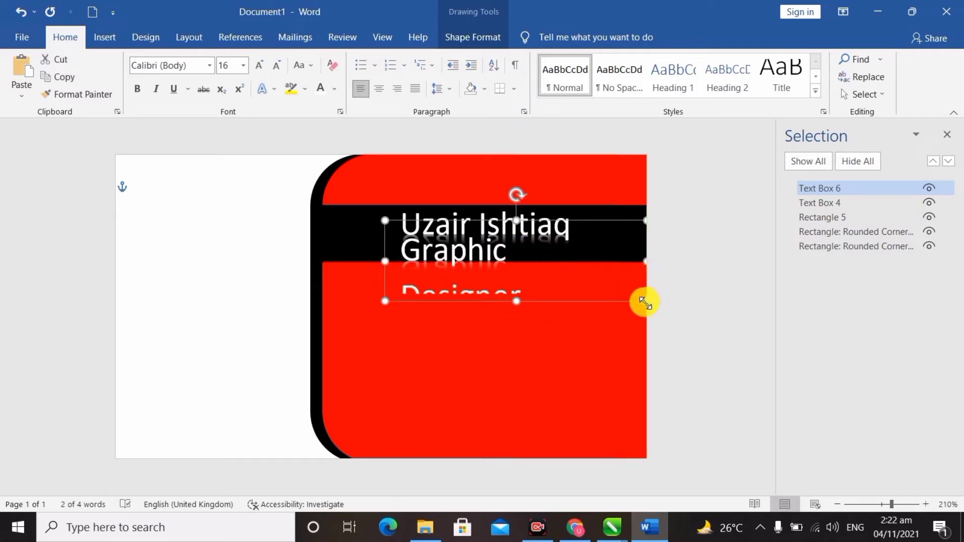
{"action": "left_click_drag", "start_coordinate": [645, 302], "coordinate": [726, 303]}
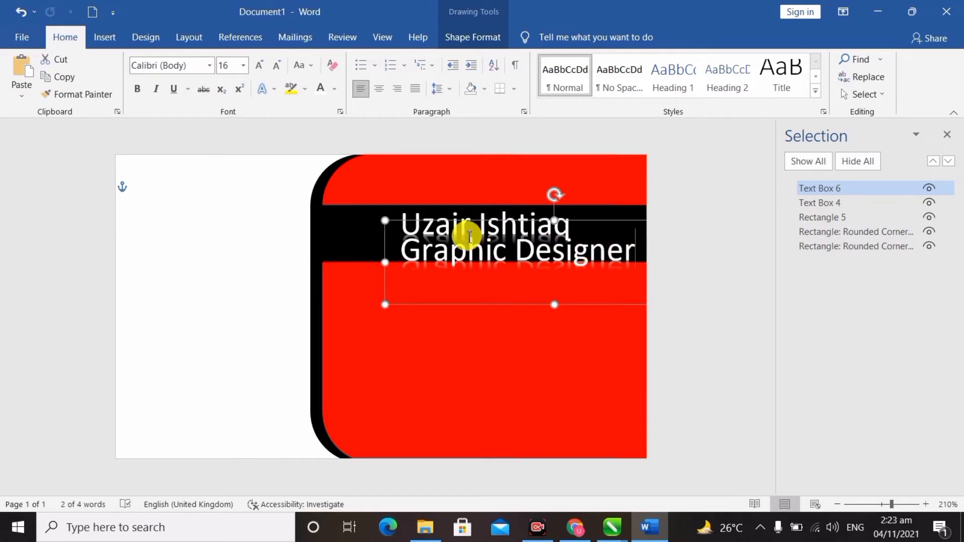
Set the Graphic Designer text to size 8 and centre it under the name.
{"action": "left_click_drag", "start_coordinate": [470, 237], "coordinate": [405, 248]}
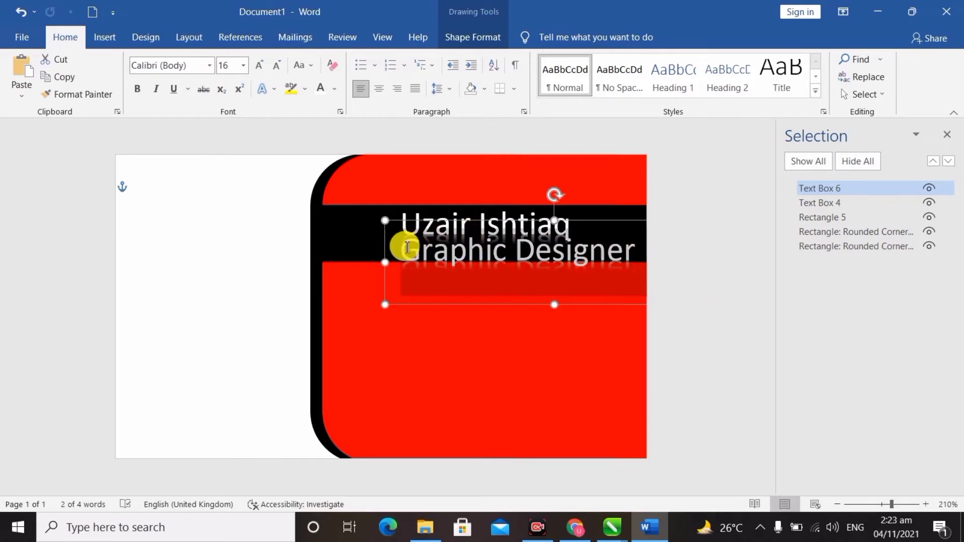
{"action": "left_click", "coordinate": [244, 68]}
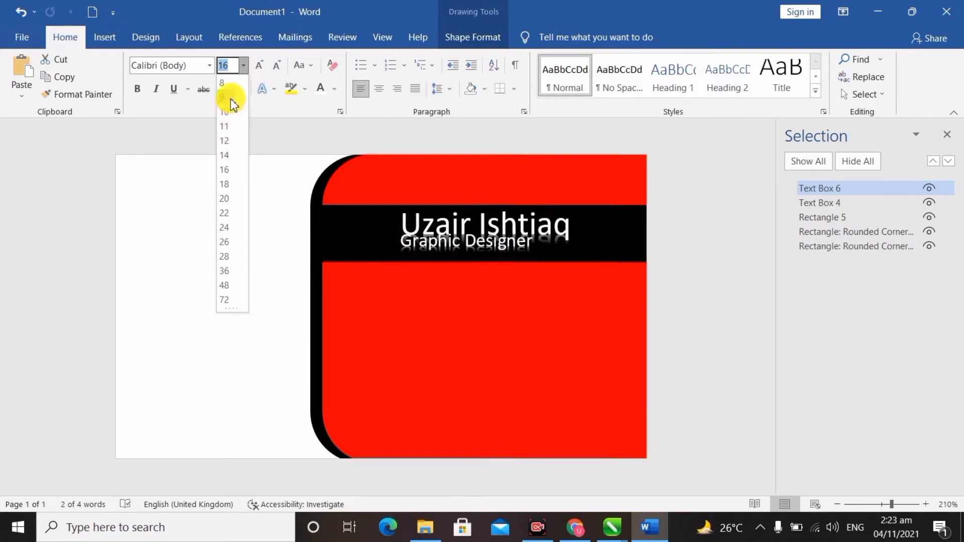
{"action": "left_click", "coordinate": [226, 84]}
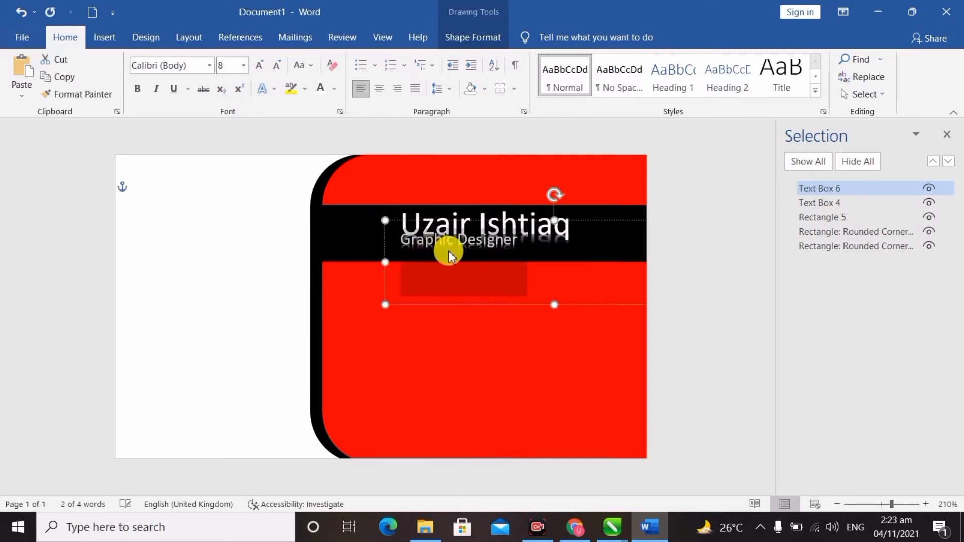
{"action": "left_click_drag", "start_coordinate": [480, 242], "coordinate": [518, 232]}
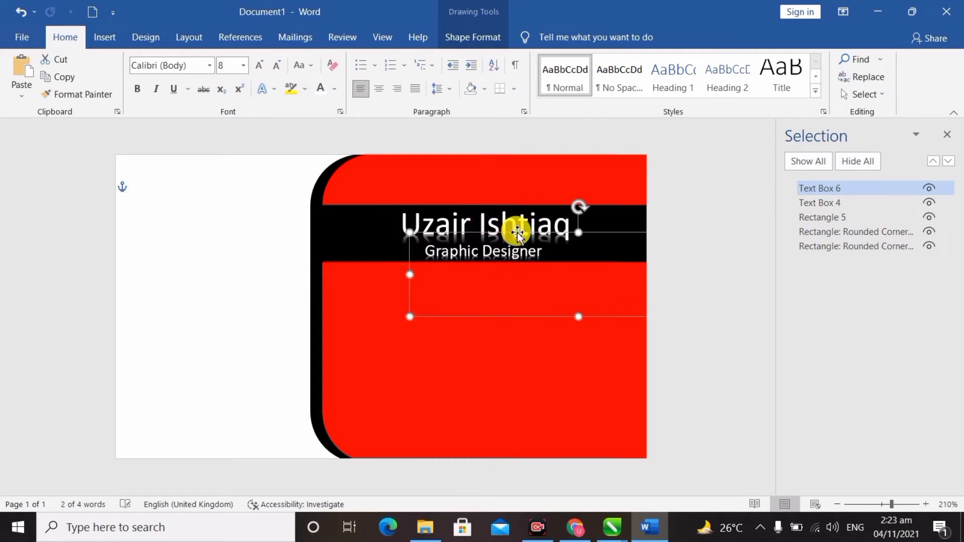
Select the subtitle box, black bar and red card in turn to check the layout.
{"action": "left_click", "coordinate": [720, 277]}
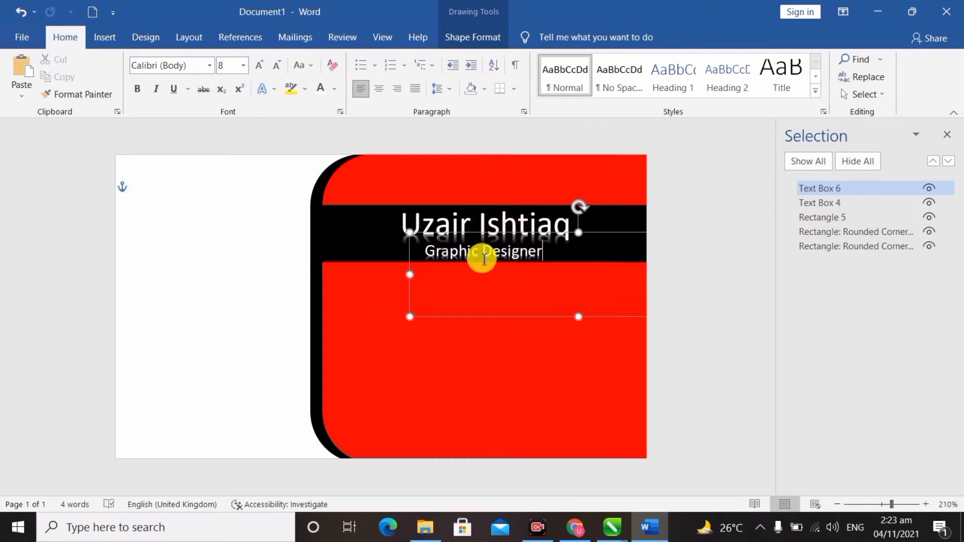
{"action": "left_click", "coordinate": [719, 239]}
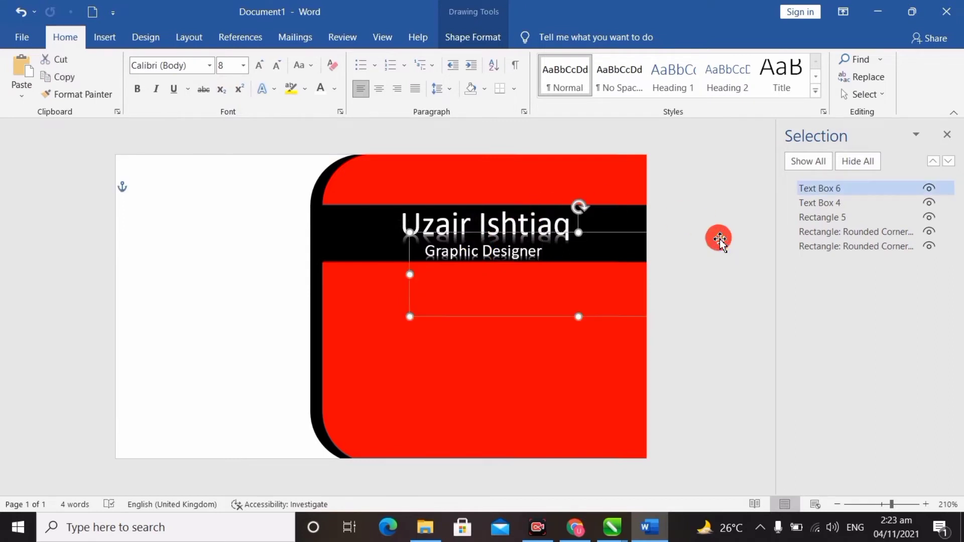
{"action": "left_click", "coordinate": [206, 217]}
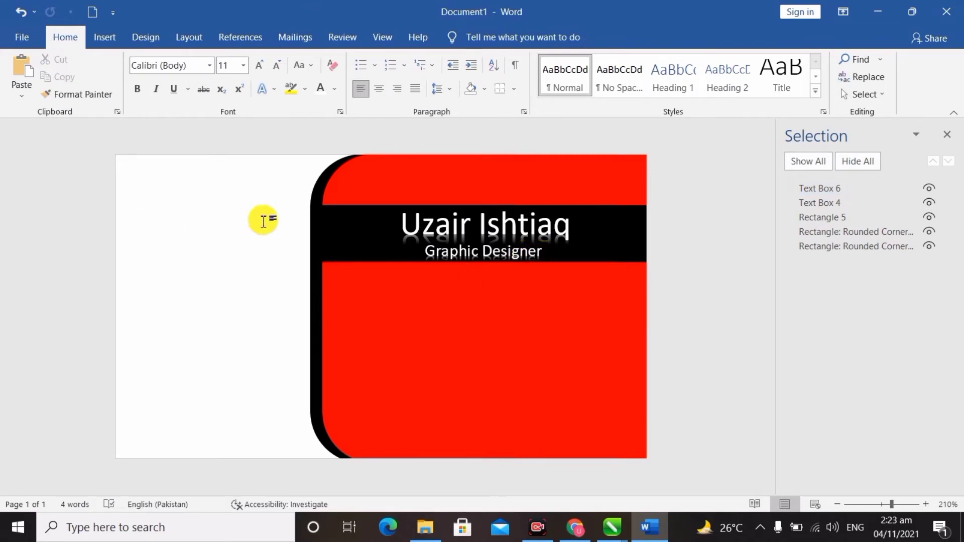
{"action": "left_click", "coordinate": [357, 240]}
{"action": "left_click", "coordinate": [394, 292]}
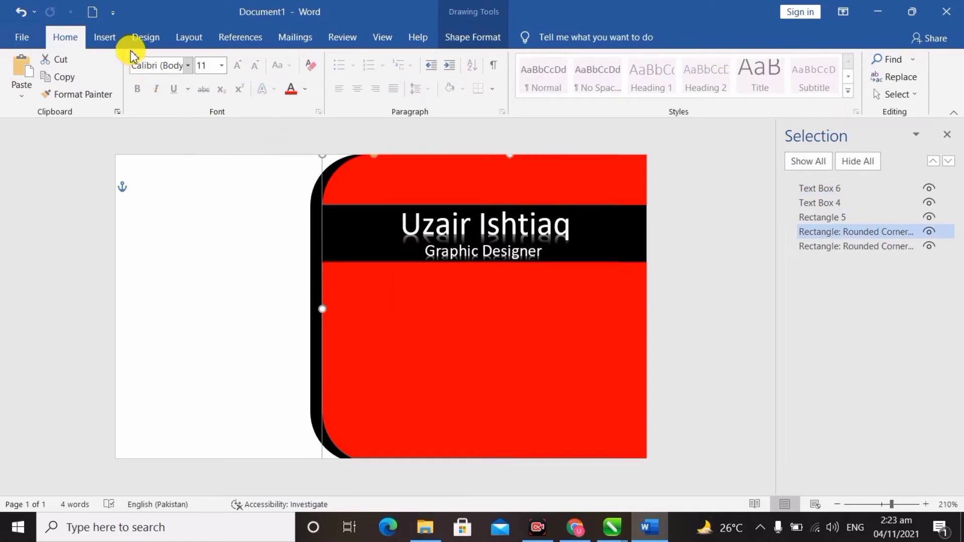
Draw a new text box over the red area below the black band.
{"action": "left_click", "coordinate": [103, 37]}
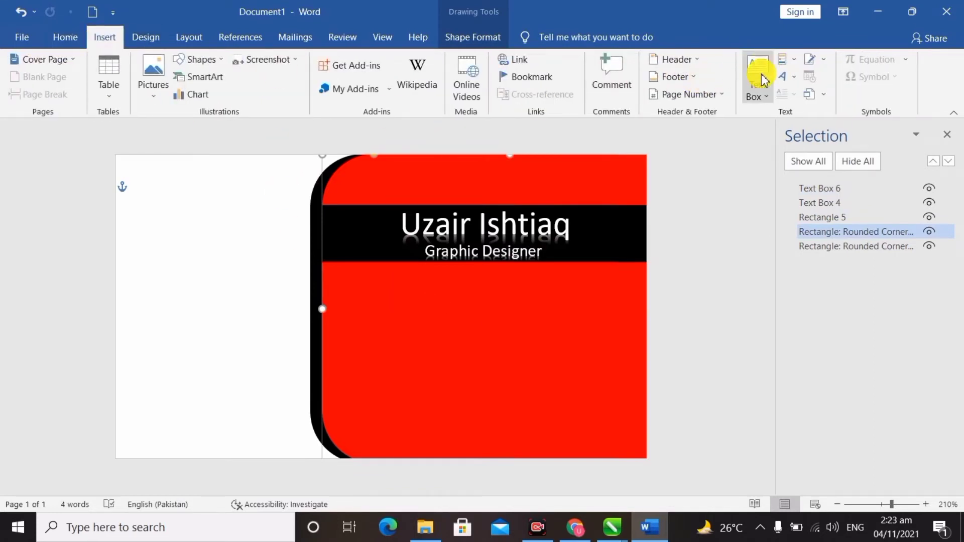
{"action": "left_click", "coordinate": [764, 95]}
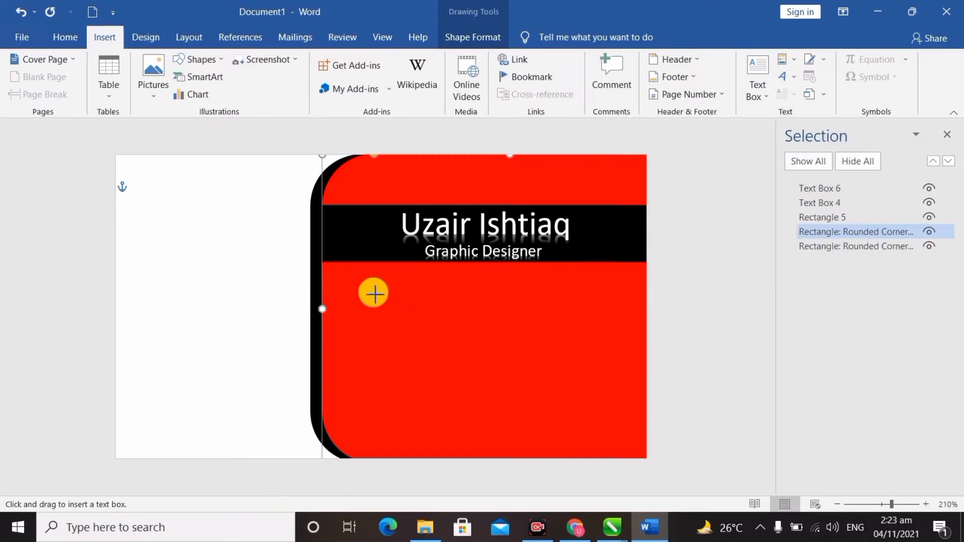
{"action": "left_click_drag", "start_coordinate": [379, 285], "coordinate": [626, 439]}
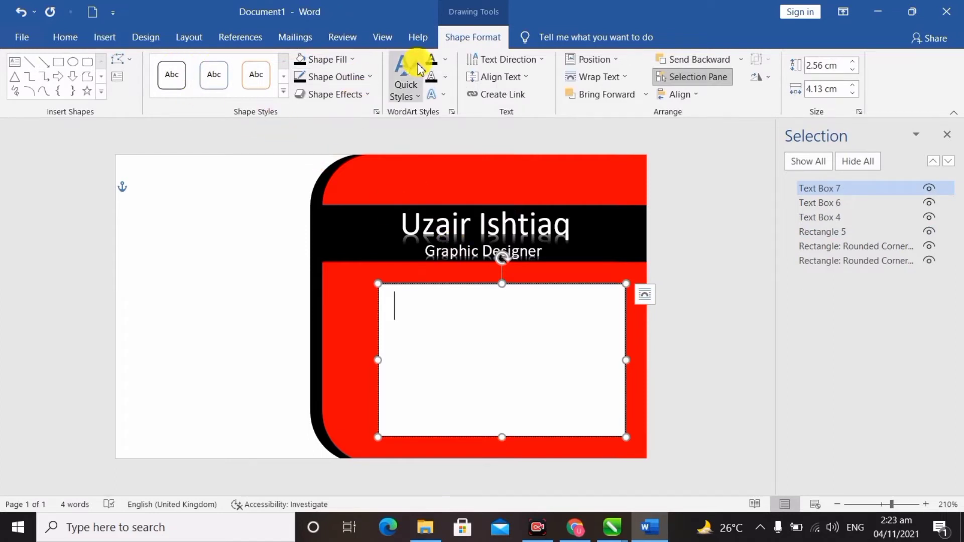
Give the text box No Fill and No Outline, and fine-tune its position.
{"action": "left_click", "coordinate": [344, 60]}
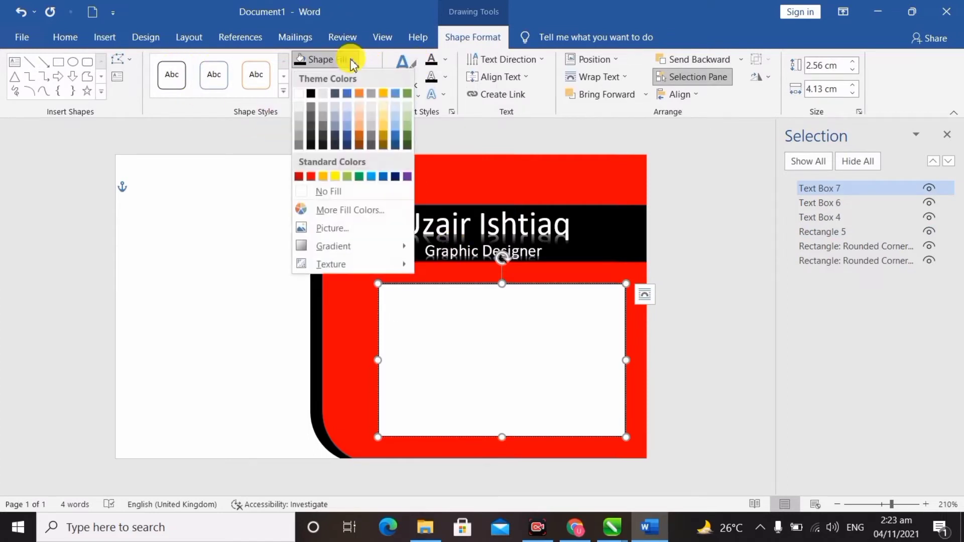
{"action": "left_click", "coordinate": [337, 193]}
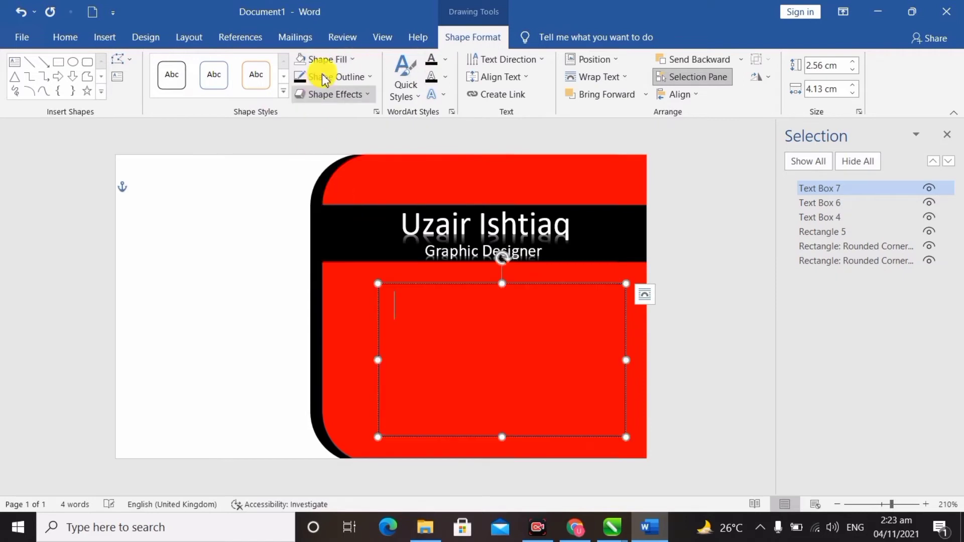
{"action": "left_click", "coordinate": [372, 80]}
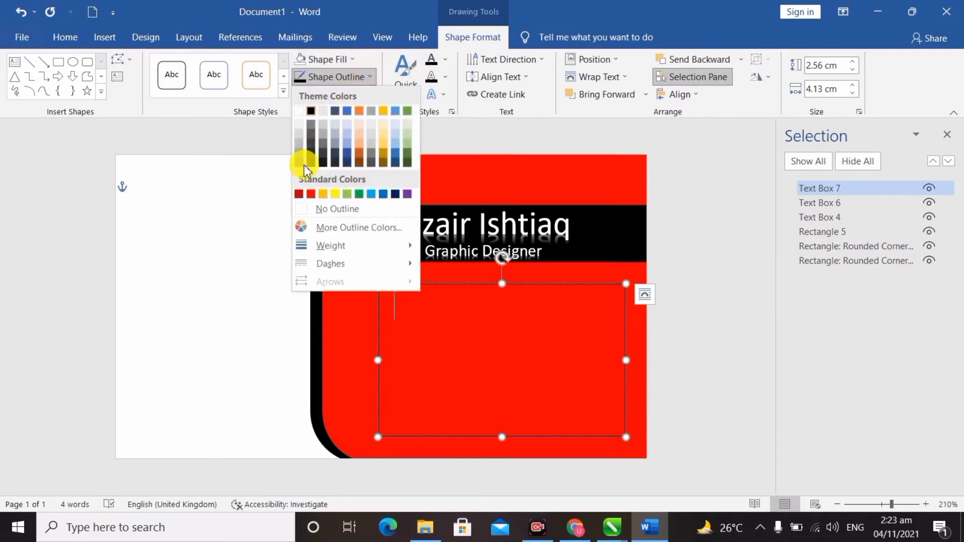
{"action": "left_click", "coordinate": [346, 213]}
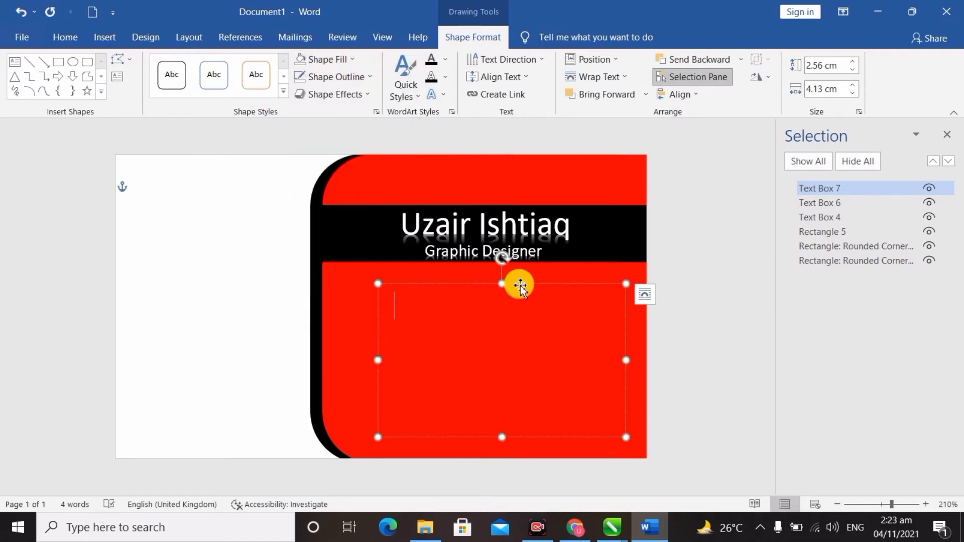
{"action": "left_click_drag", "start_coordinate": [531, 290], "coordinate": [527, 284]}
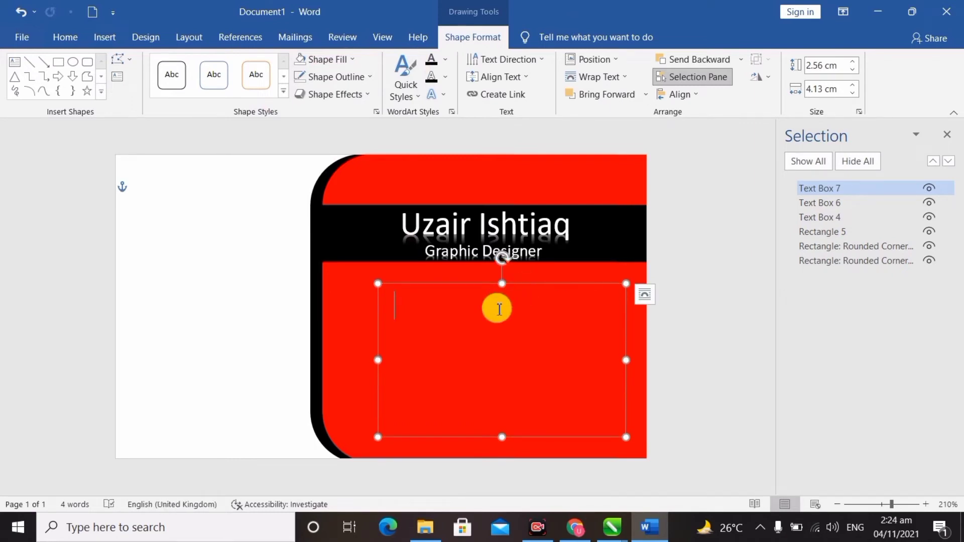
{"action": "left_click", "coordinate": [75, 37]}
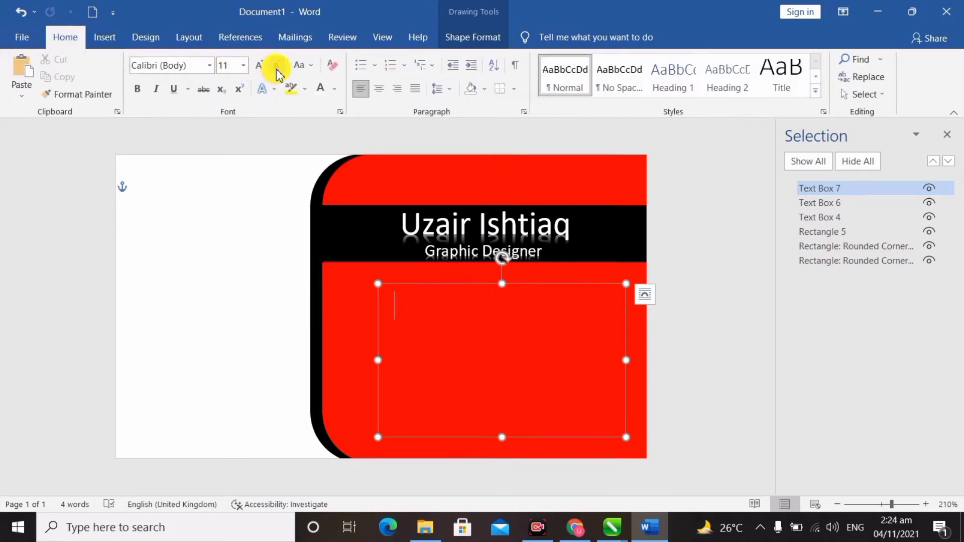
Type the Contact:, Email: and Address: lines with the e-mail and a city-and-country address.
{"action": "left_click", "coordinate": [406, 300]}
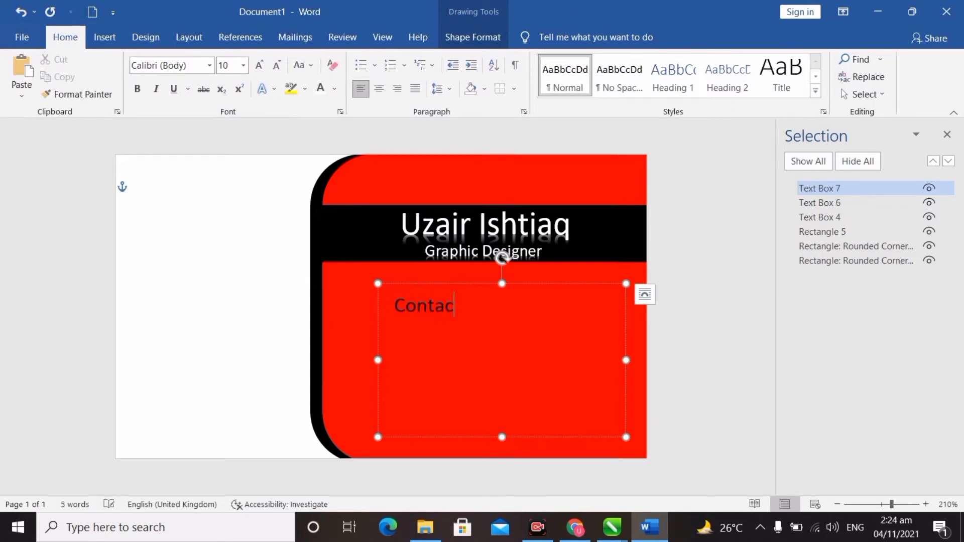
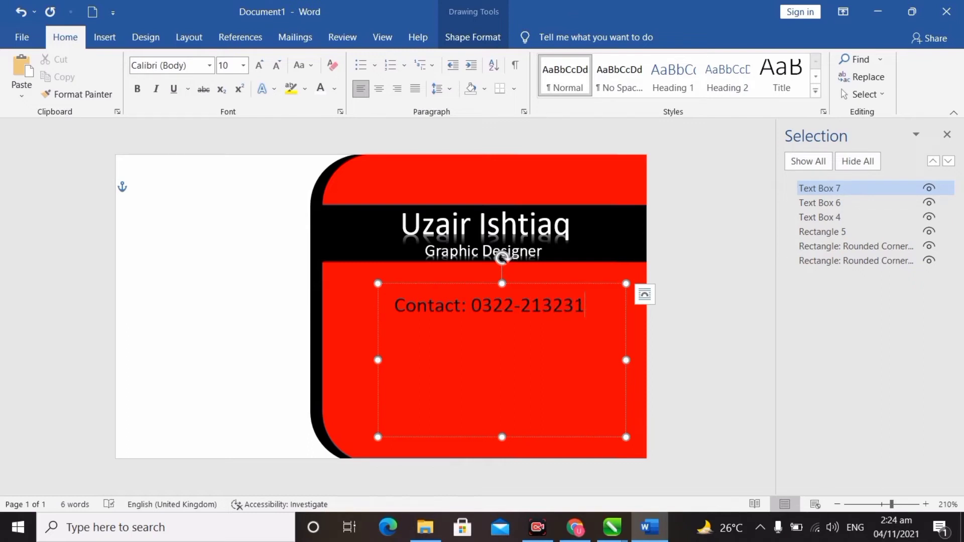
{"action": "type", "text": "Email: "}
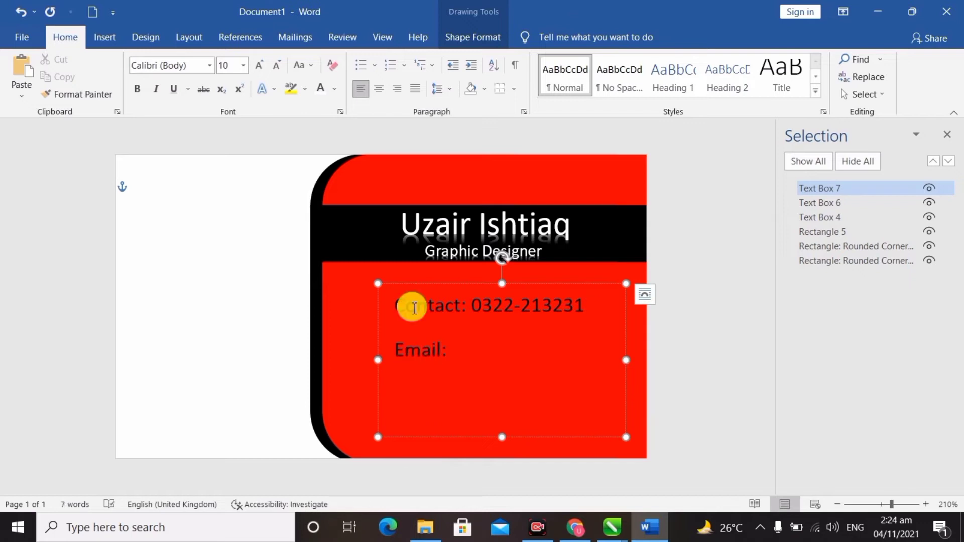
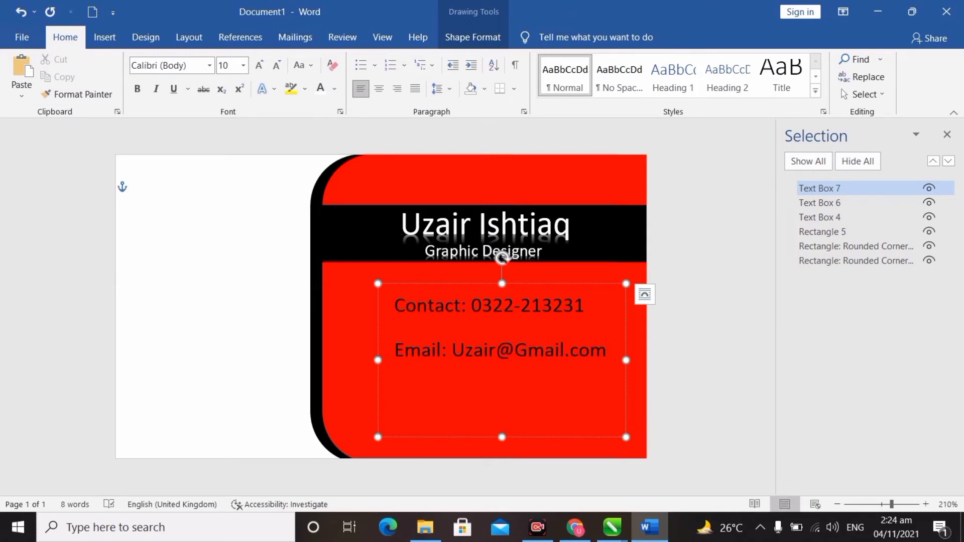
{"action": "key", "text": "Return"}
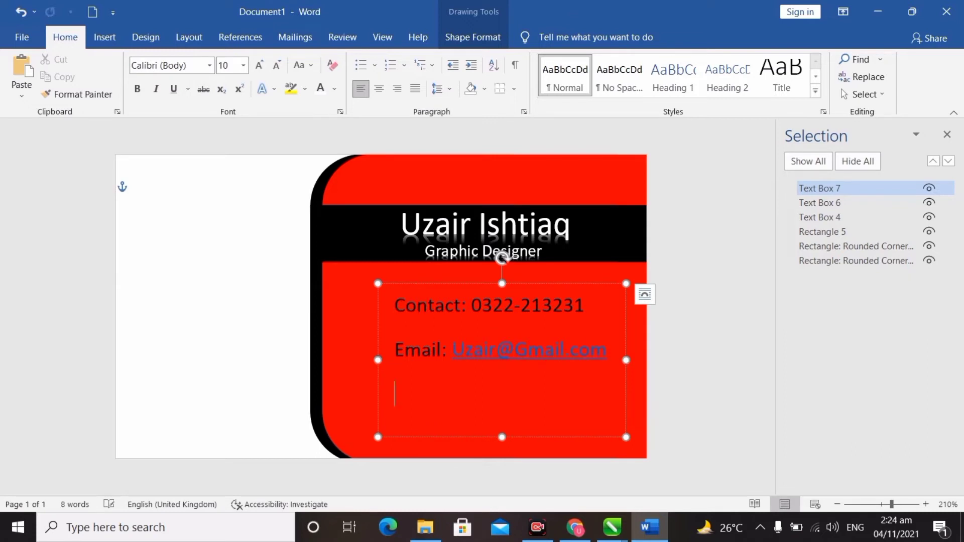
{"action": "type", "text": "Address:"}
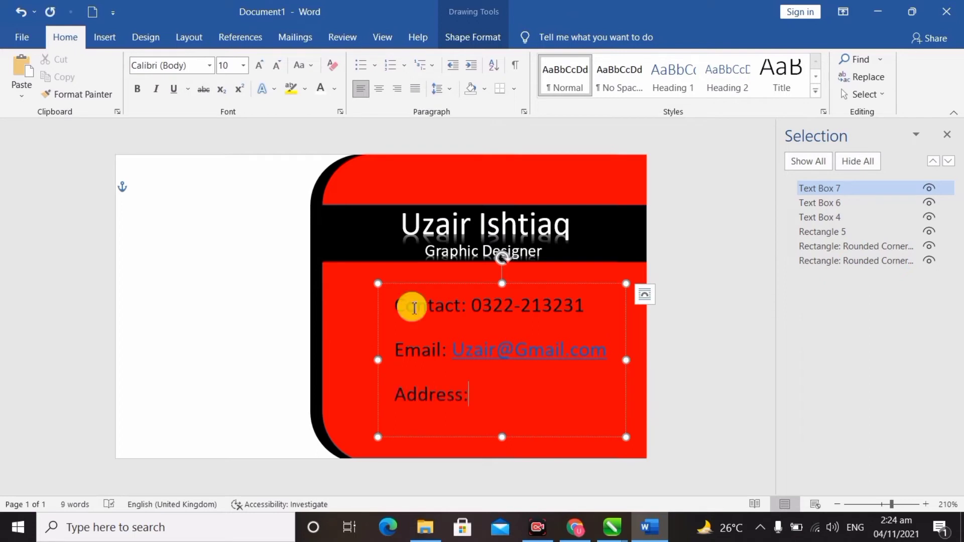
{"action": "type", "text": " Lahore "}
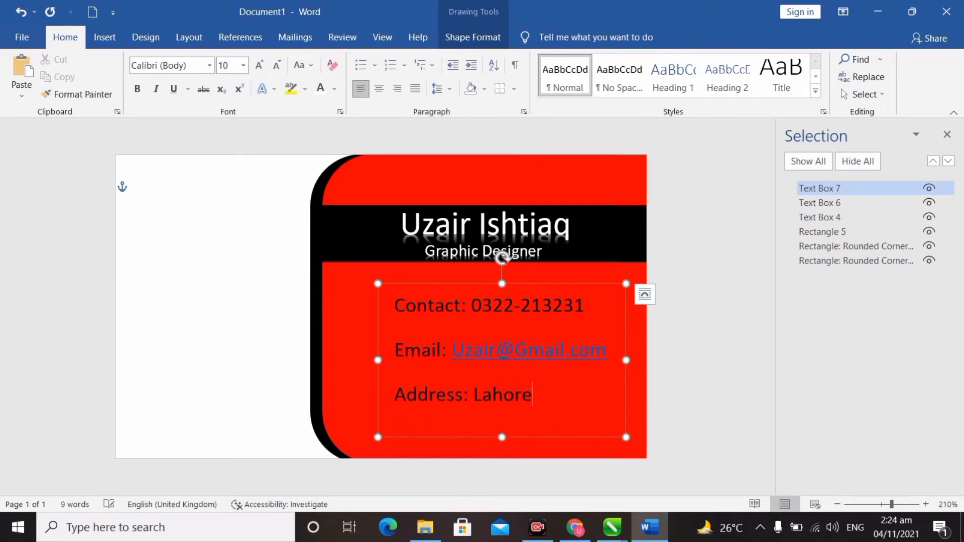
{"action": "type", "text": ", PO"}
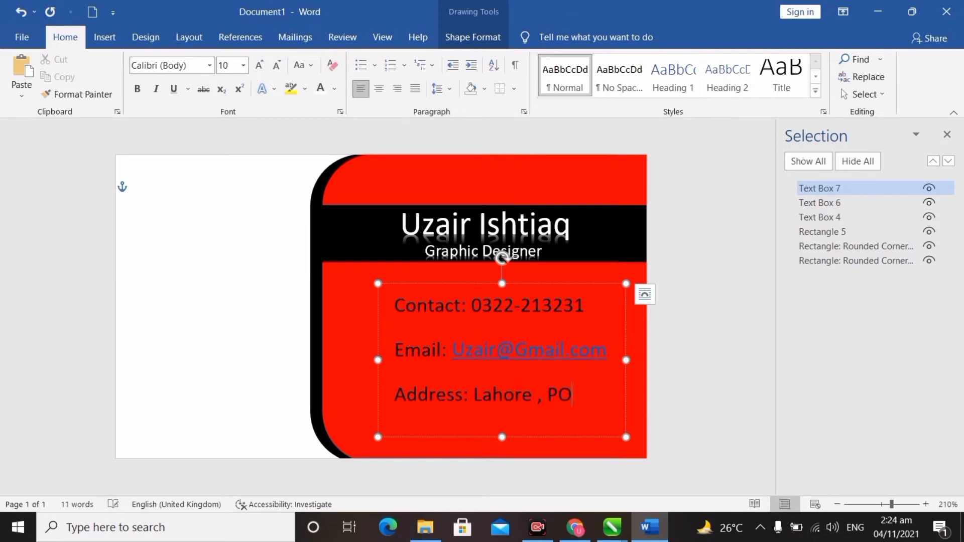
{"action": "key", "text": "BackSpace"}
{"action": "type", "text": "Pakistan"}
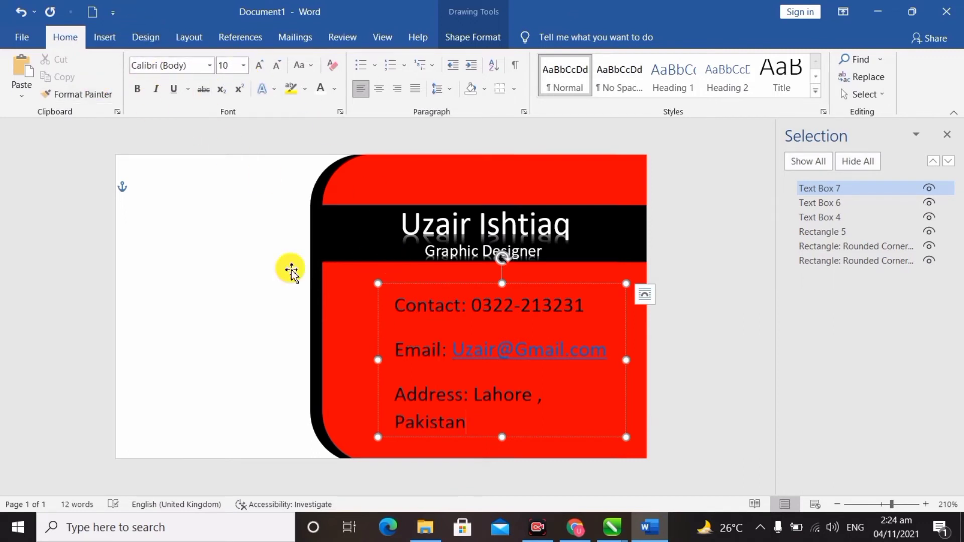
Set the contact lines to 8 pt, remove space after paragraphs, and nudge the box slightly.
{"action": "left_click_drag", "start_coordinate": [400, 307], "coordinate": [527, 415]}
{"action": "left_click", "coordinate": [244, 67]}
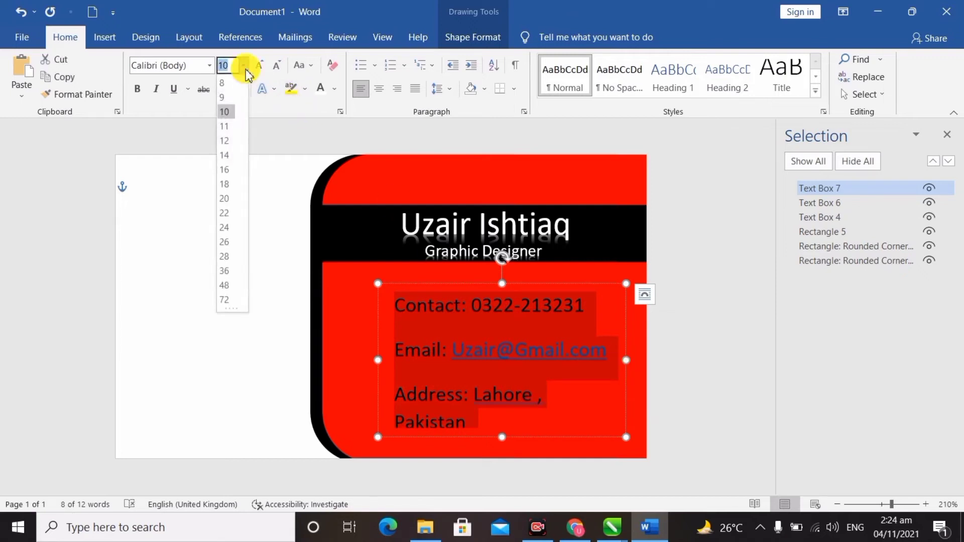
{"action": "left_click", "coordinate": [234, 85]}
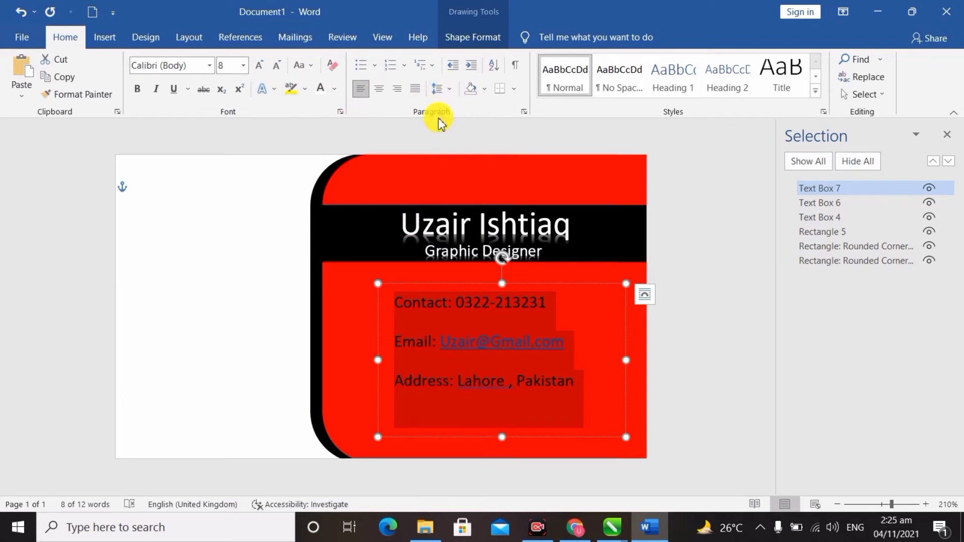
{"action": "left_click", "coordinate": [452, 94]}
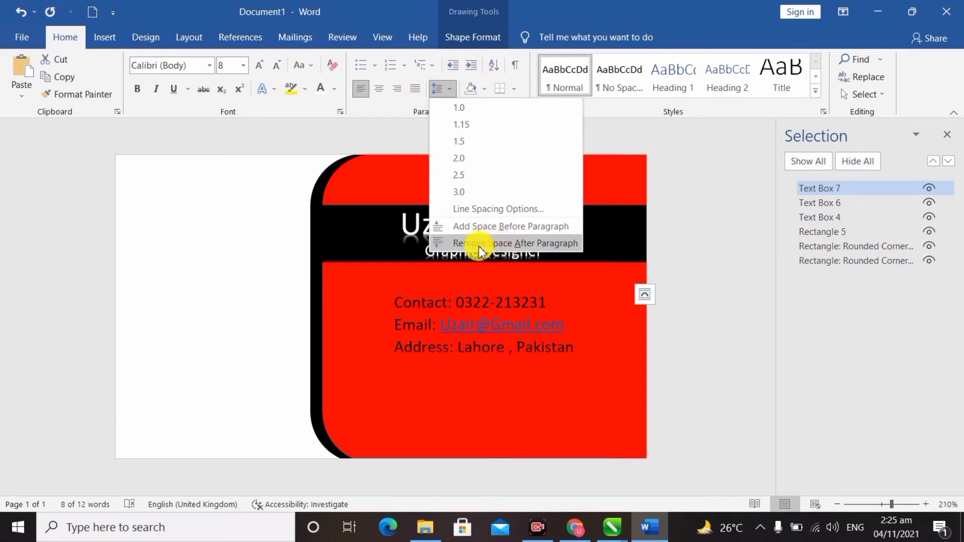
{"action": "left_click", "coordinate": [508, 246]}
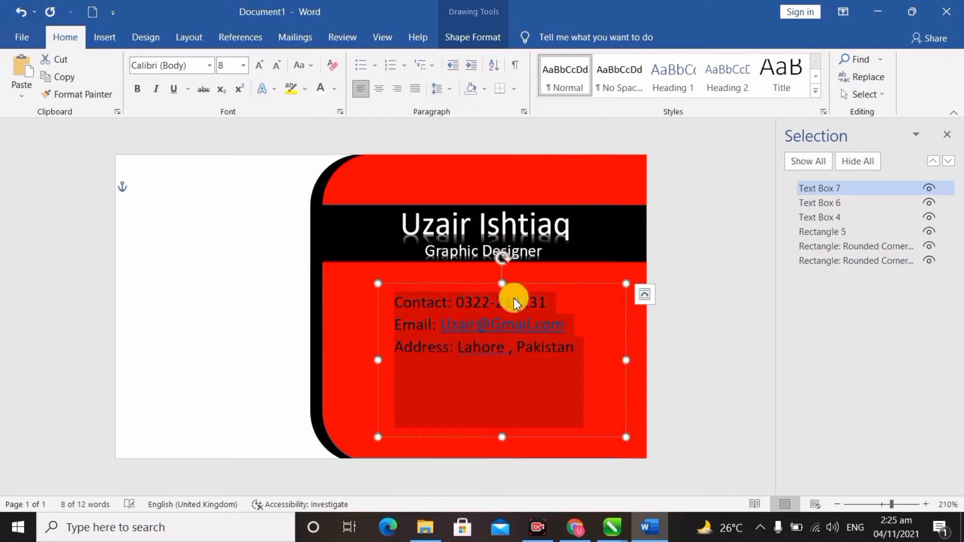
{"action": "mouse_move", "coordinate": [540, 287]}
{"action": "left_mouse_down"}
{"action": "mouse_move", "coordinate": [556, 286]}
{"action": "mouse_move", "coordinate": [547, 292]}
{"action": "left_mouse_up"}
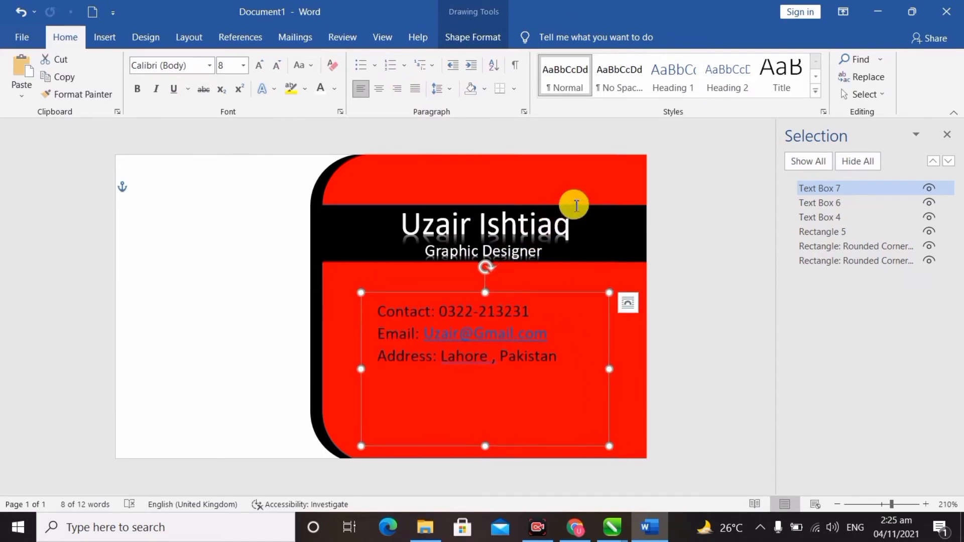
Group the name and Graphic Designer text boxes and move the group slightly left.
{"action": "left_click", "coordinate": [565, 225]}
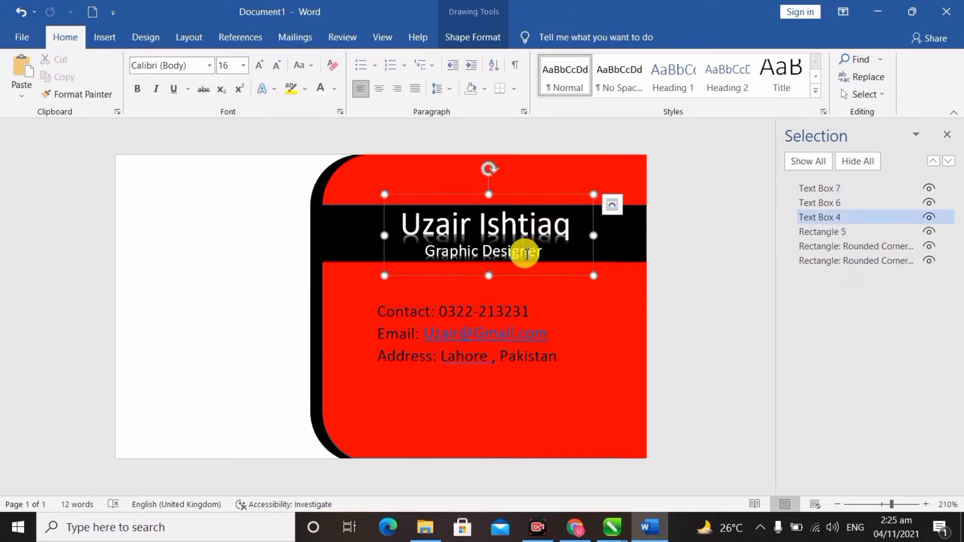
{"action": "left_click", "coordinate": [525, 254], "text": "shift"}
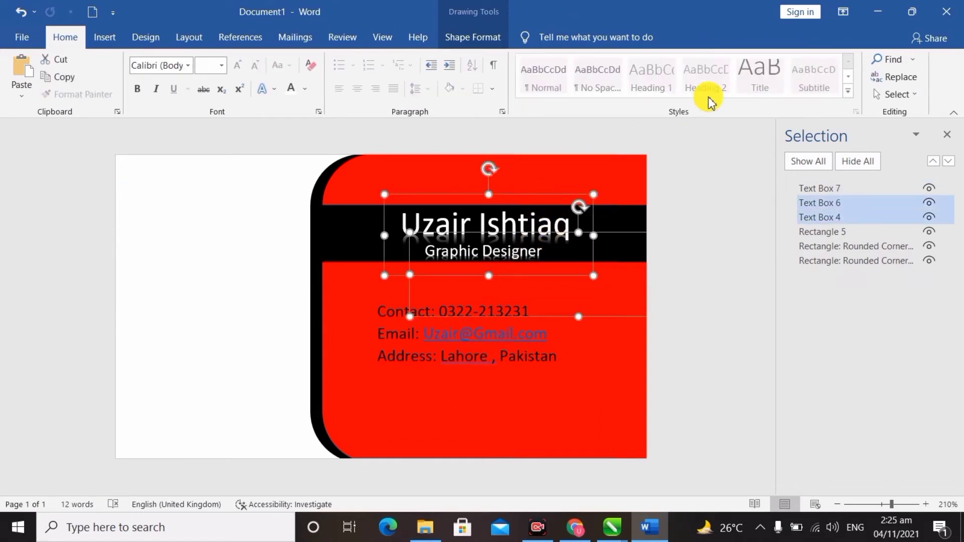
{"action": "left_click", "coordinate": [179, 42]}
{"action": "left_click", "coordinate": [712, 76]}
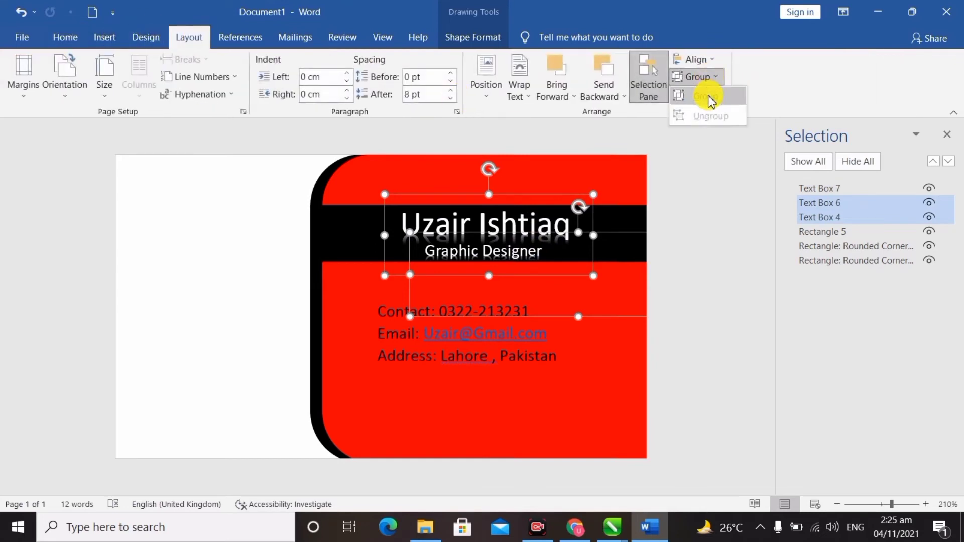
{"action": "left_click", "coordinate": [712, 99]}
{"action": "left_click_drag", "start_coordinate": [543, 192], "coordinate": [517, 192]}
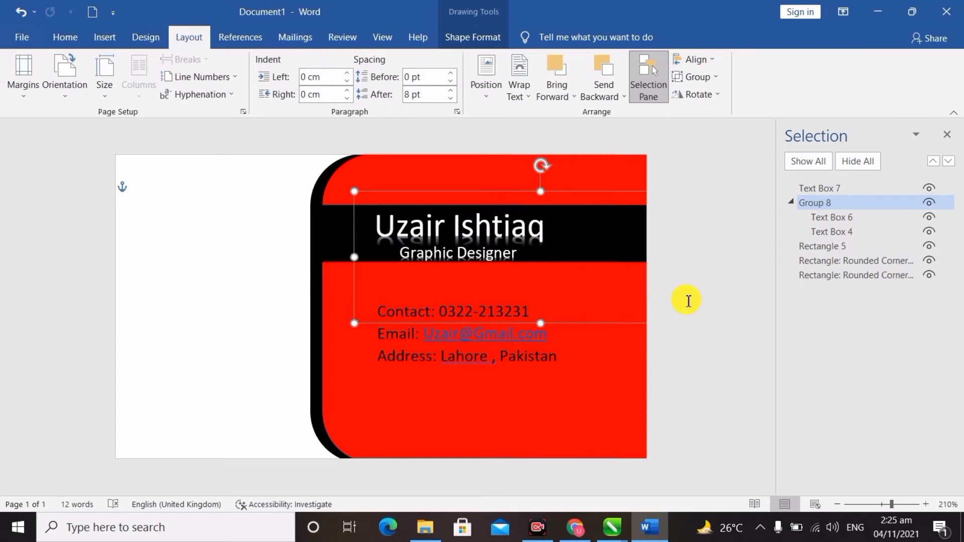
Check the title, contact and name boxes by selecting each, then deselect everything.
{"action": "left_click", "coordinate": [544, 321]}
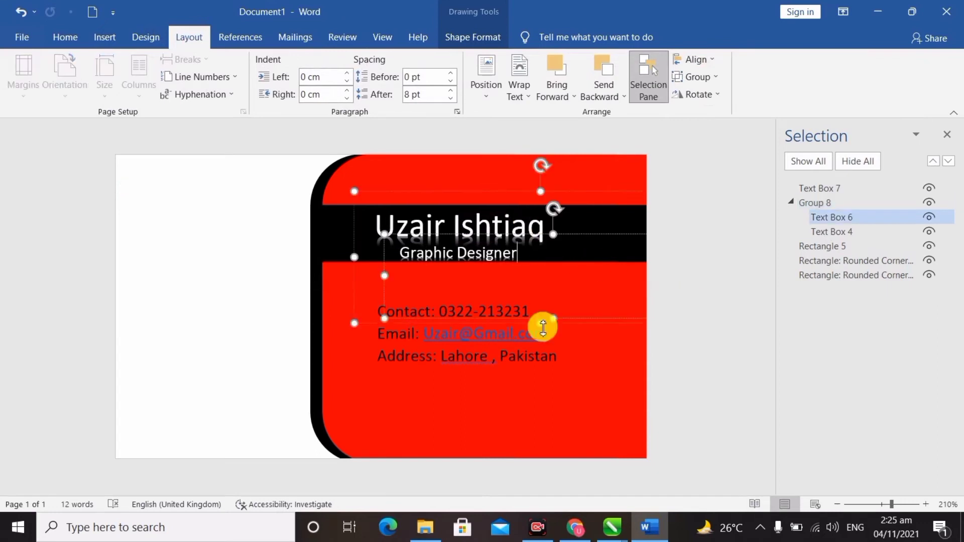
{"action": "left_click", "coordinate": [441, 350]}
{"action": "left_click", "coordinate": [490, 228]}
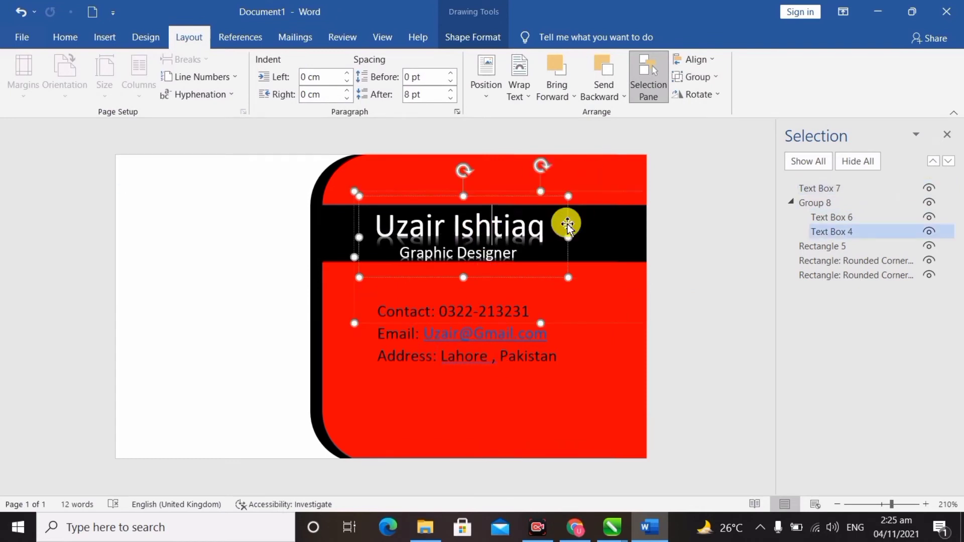
{"action": "left_click", "coordinate": [462, 241]}
{"action": "left_click", "coordinate": [299, 214]}
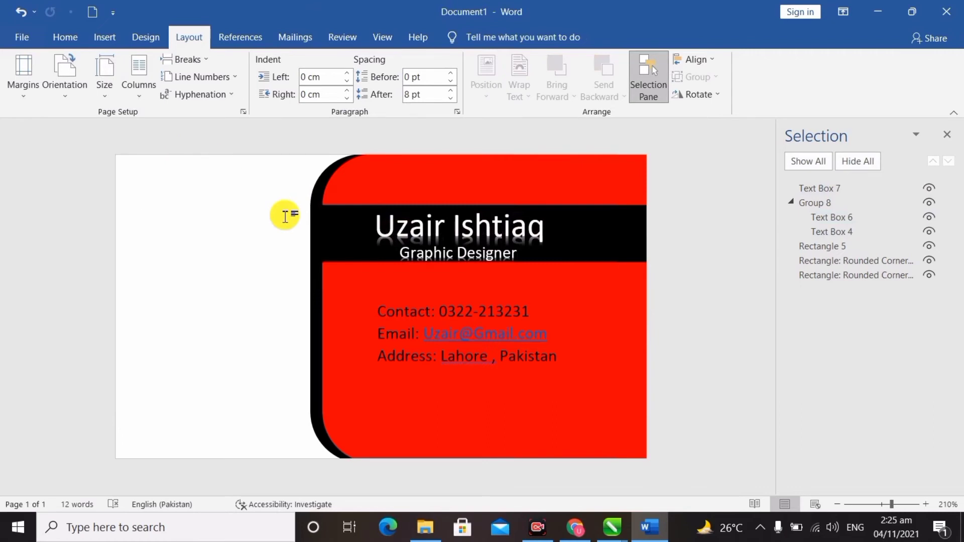
Draw a thin rectangle at the top-left edge and stack a copy below it, closing the gap.
{"action": "left_click", "coordinate": [103, 42]}
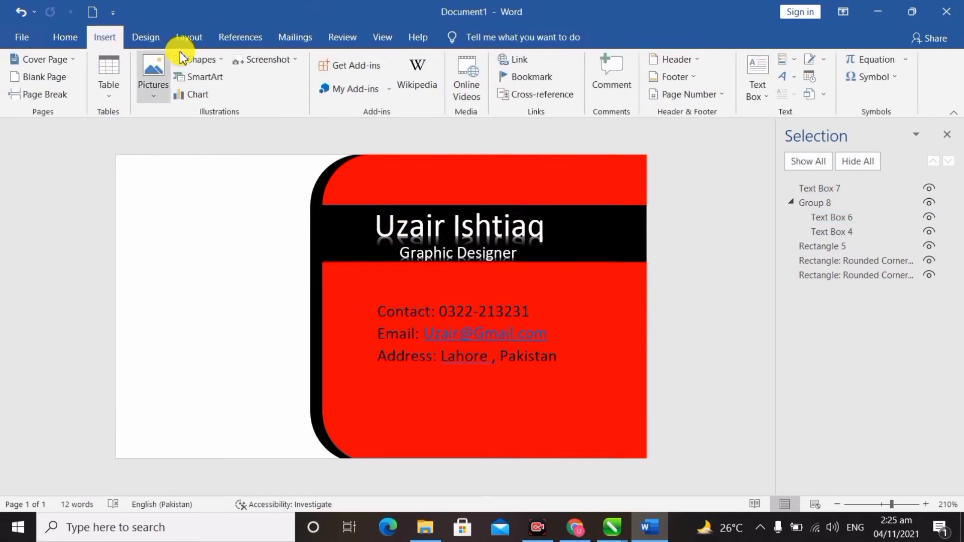
{"action": "left_click", "coordinate": [219, 64]}
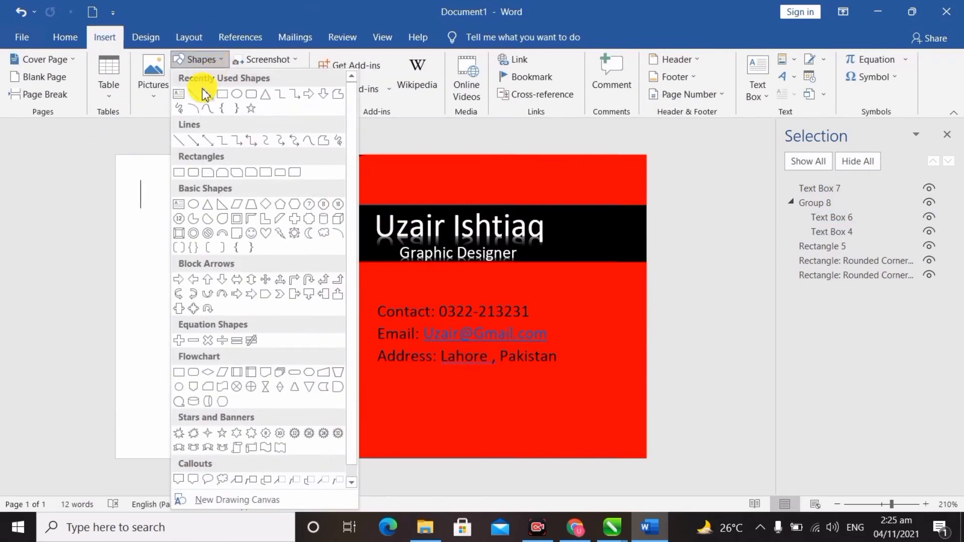
{"action": "left_click", "coordinate": [225, 95]}
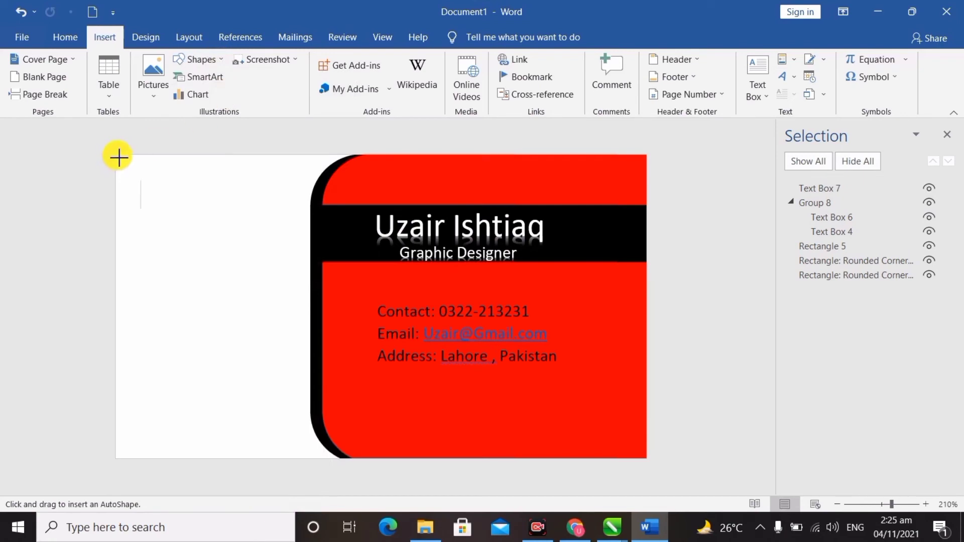
{"action": "mouse_move", "coordinate": [119, 163]}
{"action": "left_mouse_down"}
{"action": "mouse_move", "coordinate": [134, 200]}
{"action": "mouse_move", "coordinate": [142, 305]}
{"action": "left_mouse_up"}
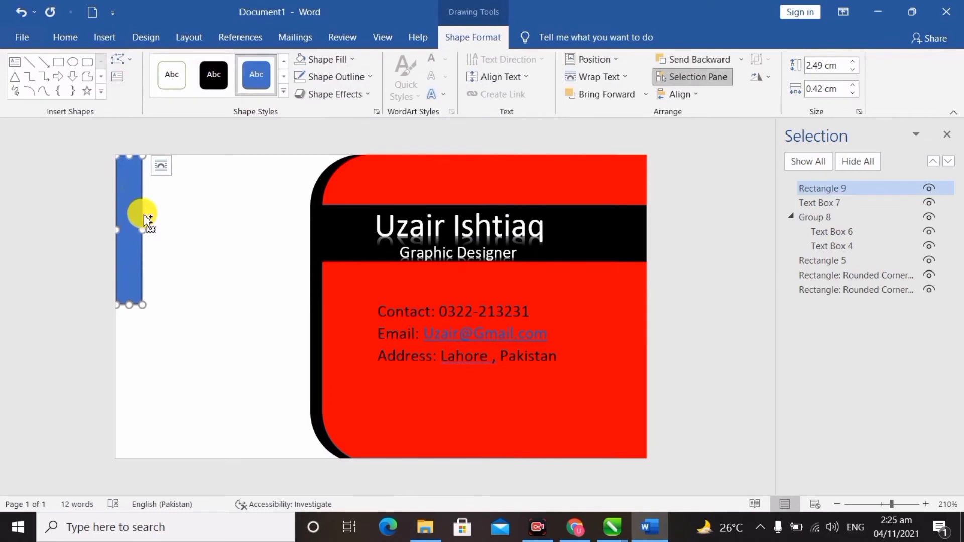
{"action": "left_click_drag", "start_coordinate": [147, 220], "coordinate": [143, 353]}
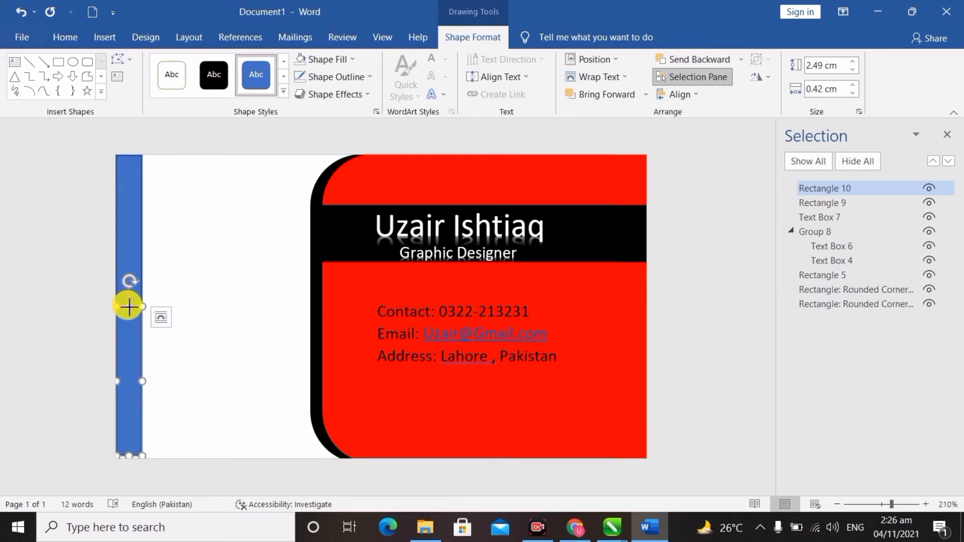
{"action": "left_click_drag", "start_coordinate": [129, 304], "coordinate": [129, 303]}
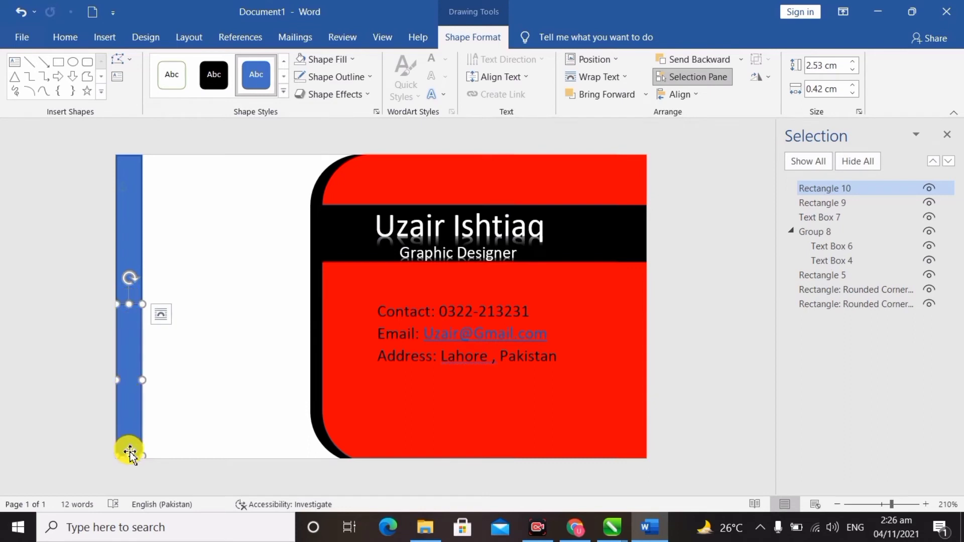
{"action": "left_click", "coordinate": [172, 272]}
{"action": "left_click", "coordinate": [138, 247]}
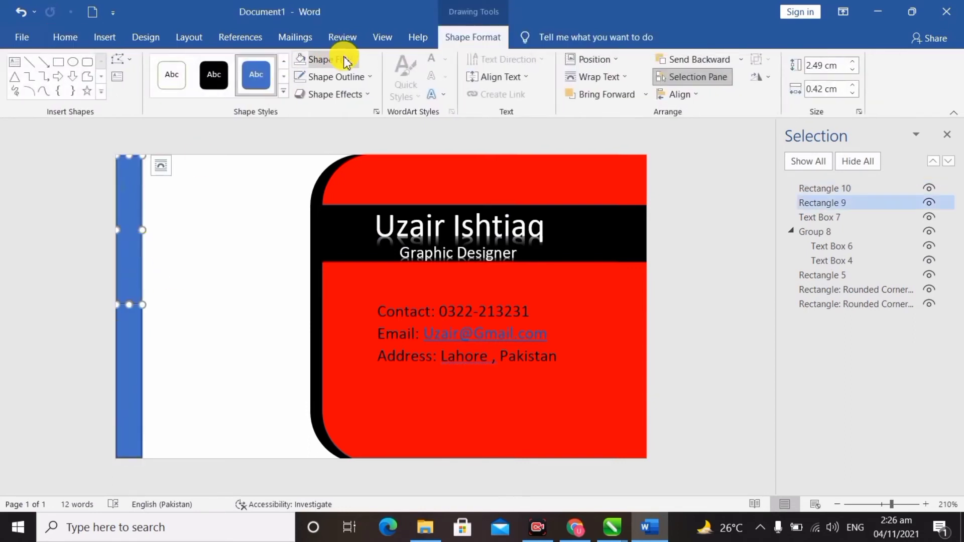
Give the upper left bar a black fill and black outline.
{"action": "left_click", "coordinate": [348, 59]}
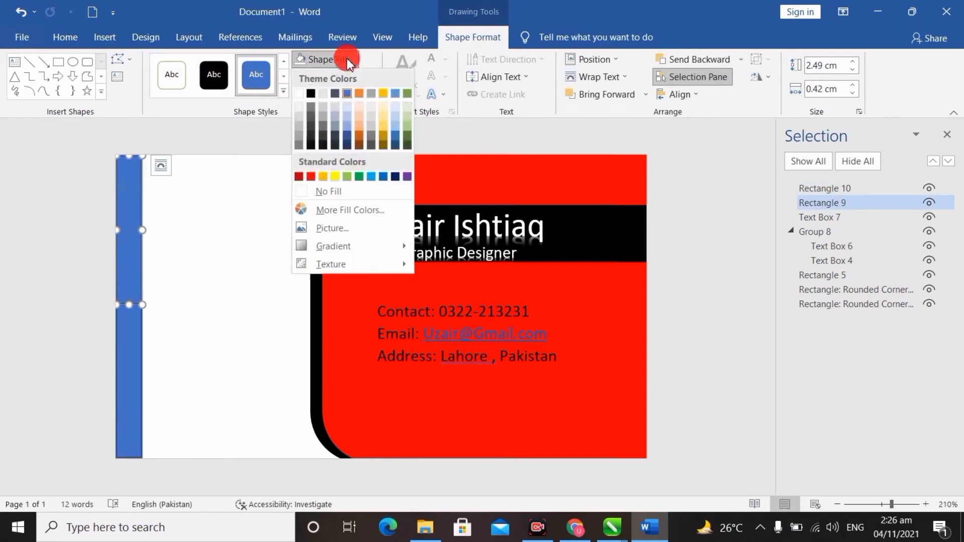
{"action": "left_click", "coordinate": [314, 96]}
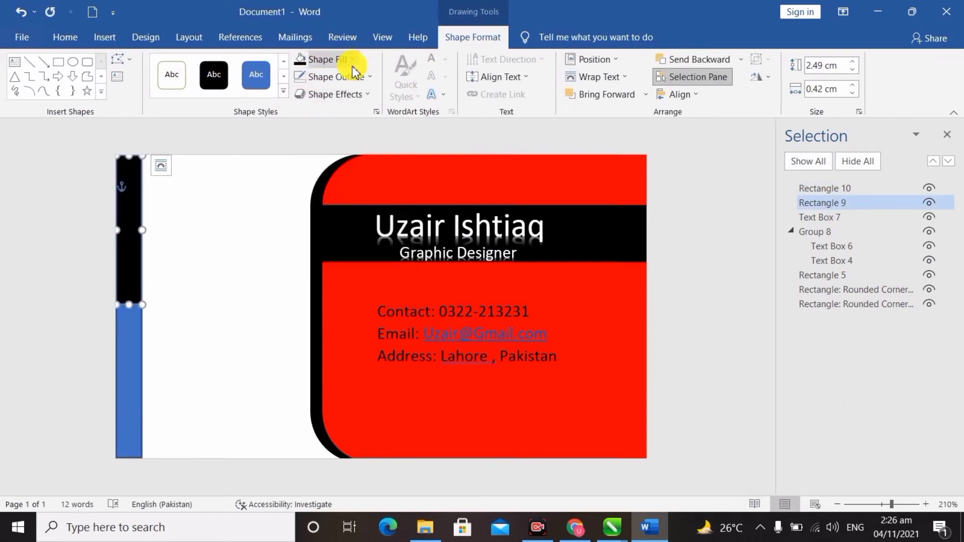
{"action": "left_click", "coordinate": [347, 59]}
{"action": "left_click", "coordinate": [345, 60]}
{"action": "left_click", "coordinate": [346, 76]}
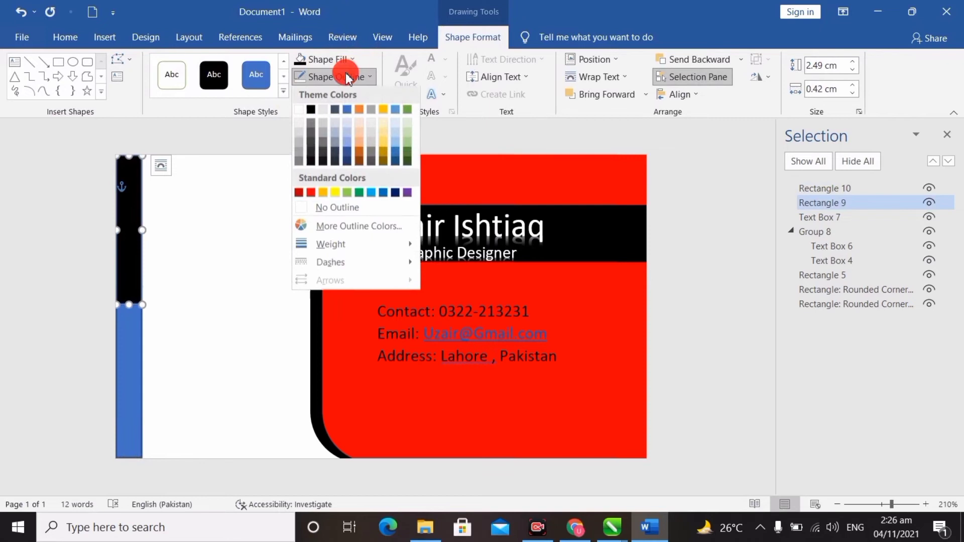
{"action": "left_click", "coordinate": [311, 111]}
Give the lower left bar a red outline and red fill.
{"action": "left_click", "coordinate": [138, 338]}
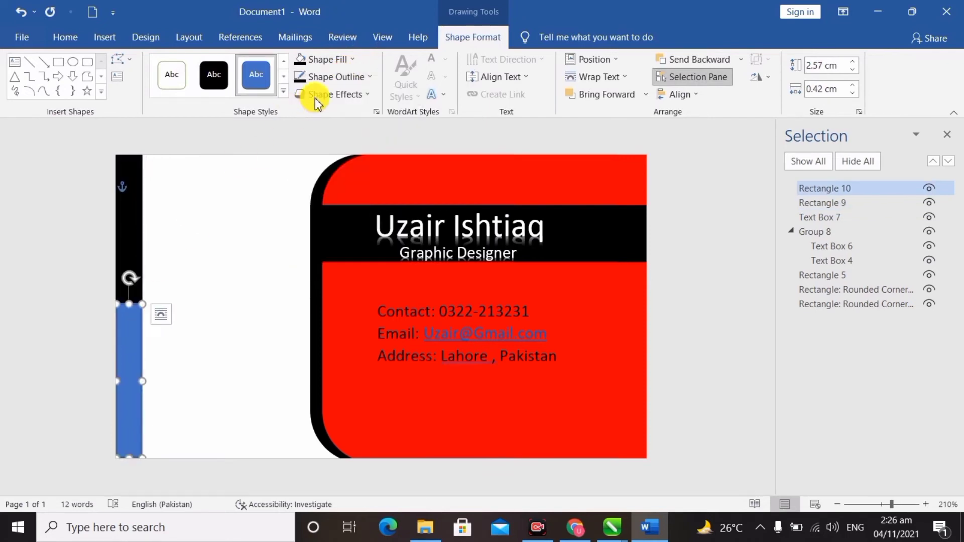
{"action": "left_click", "coordinate": [329, 77]}
{"action": "left_click", "coordinate": [311, 195]}
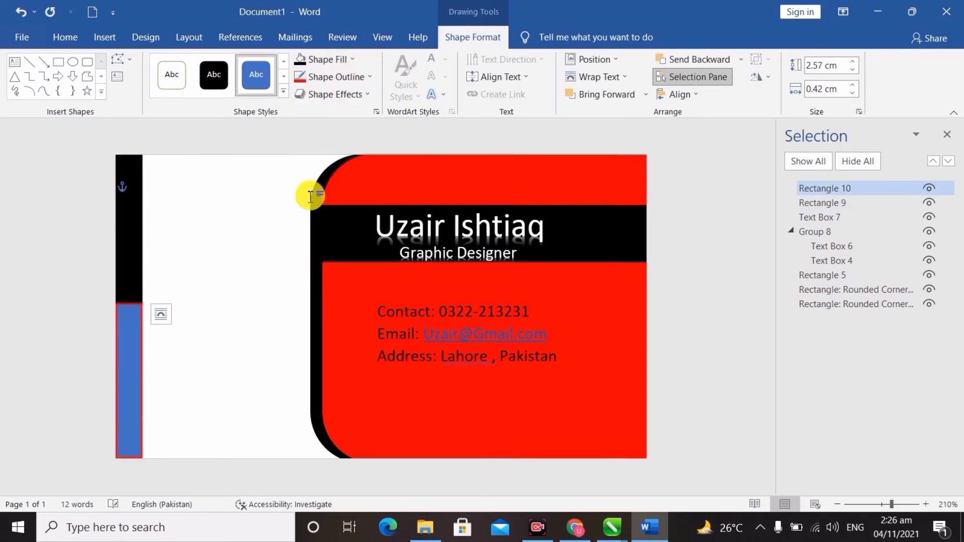
{"action": "left_click", "coordinate": [367, 76]}
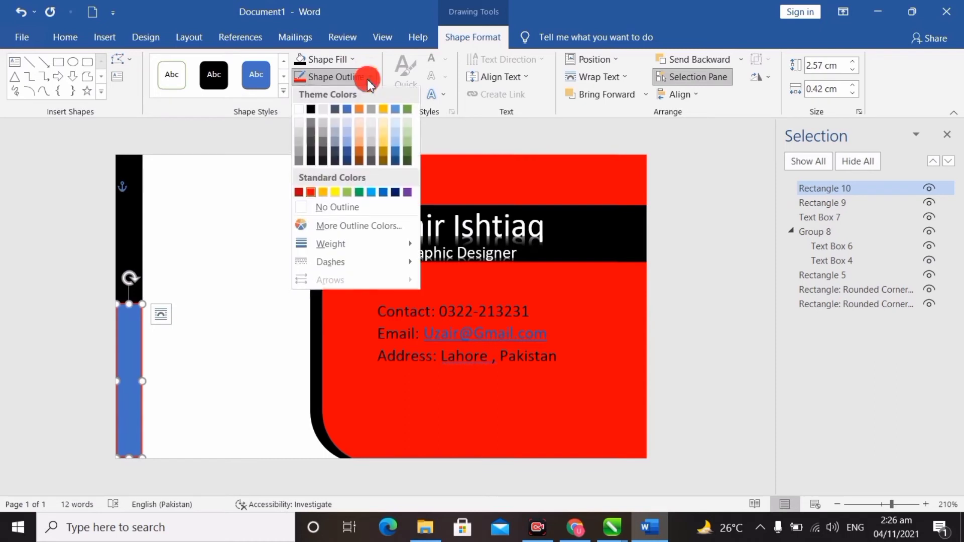
{"action": "left_click", "coordinate": [312, 196]}
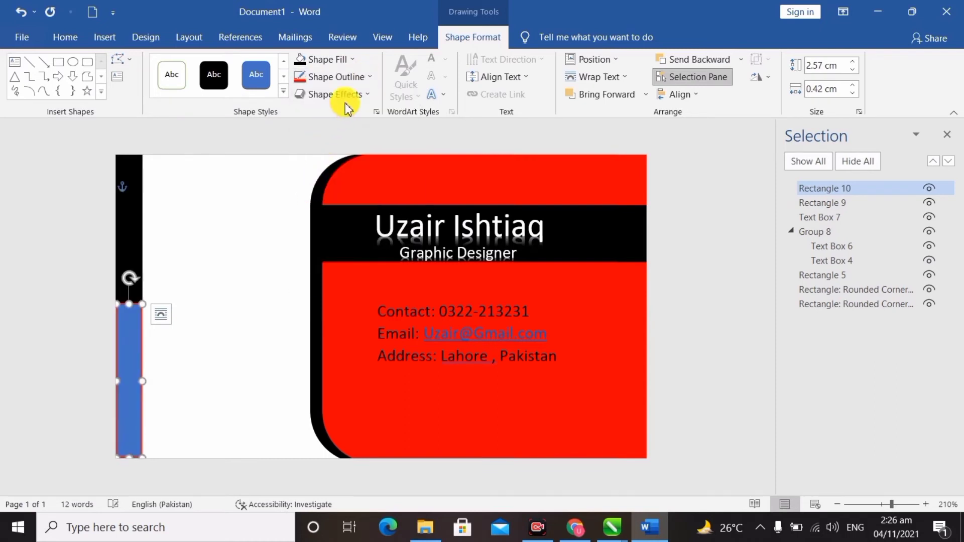
{"action": "left_click", "coordinate": [348, 59]}
{"action": "left_click", "coordinate": [311, 167]}
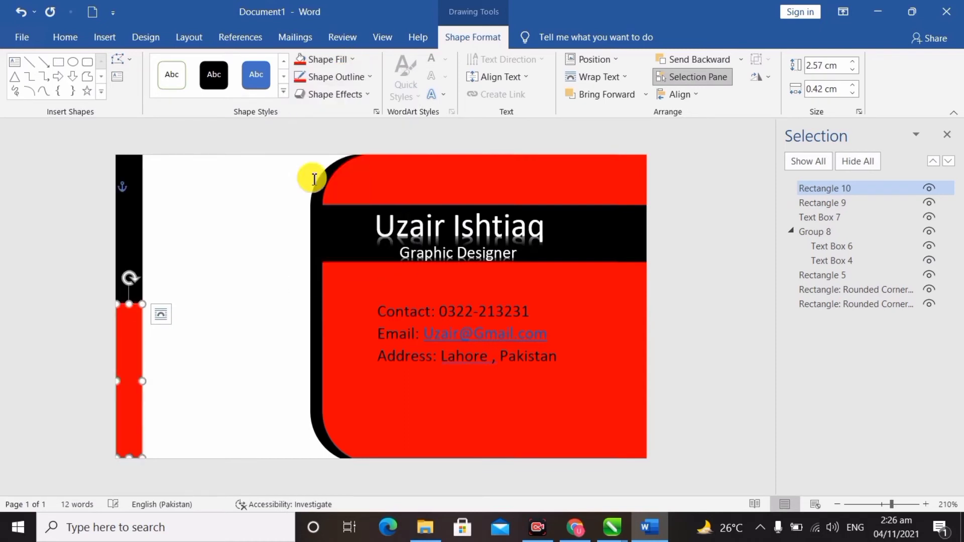
{"action": "left_click", "coordinate": [29, 259]}
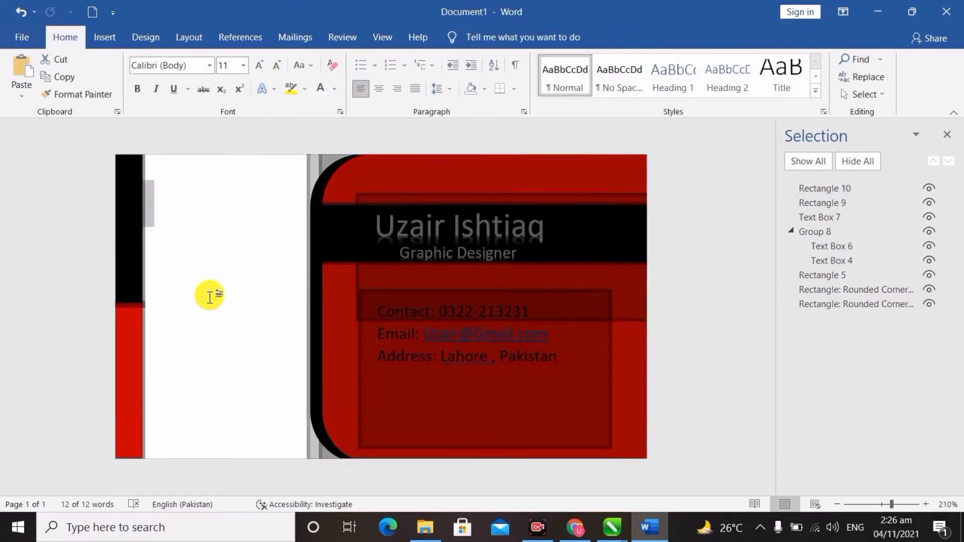
{"action": "left_click", "coordinate": [200, 272]}
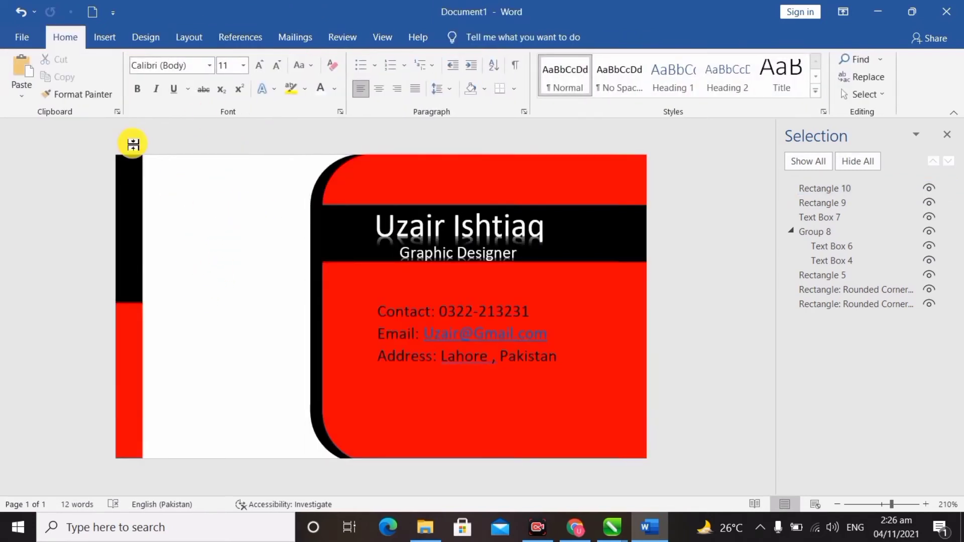
Insert the BURAQ INSTITUTE LOGO picture from the Desktop folder via Pictures > This Device.
{"action": "left_click", "coordinate": [120, 36]}
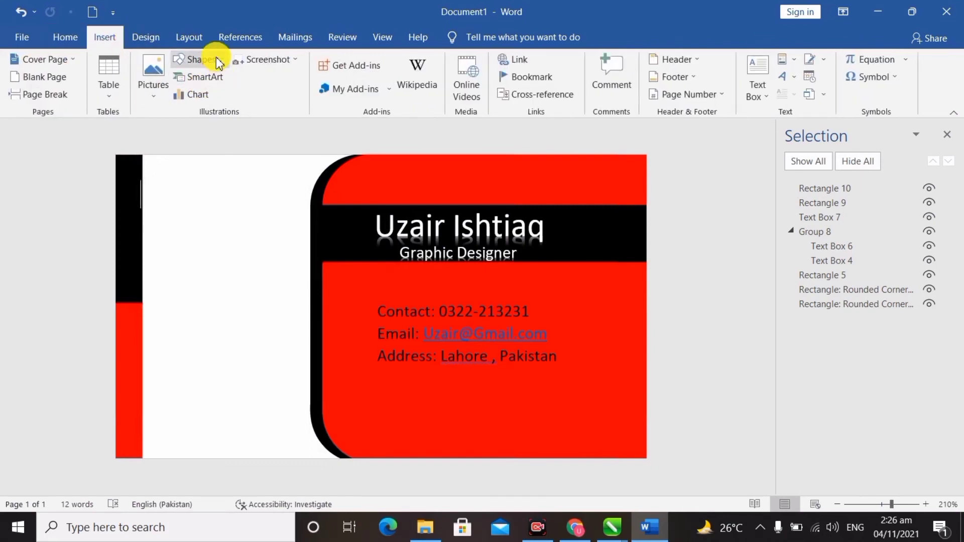
{"action": "left_click", "coordinate": [154, 83]}
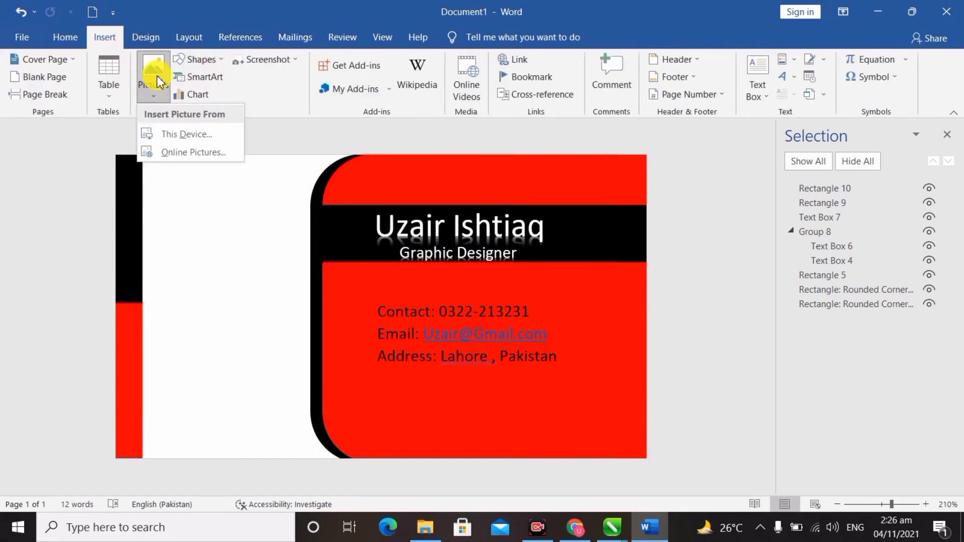
{"action": "left_click", "coordinate": [204, 137]}
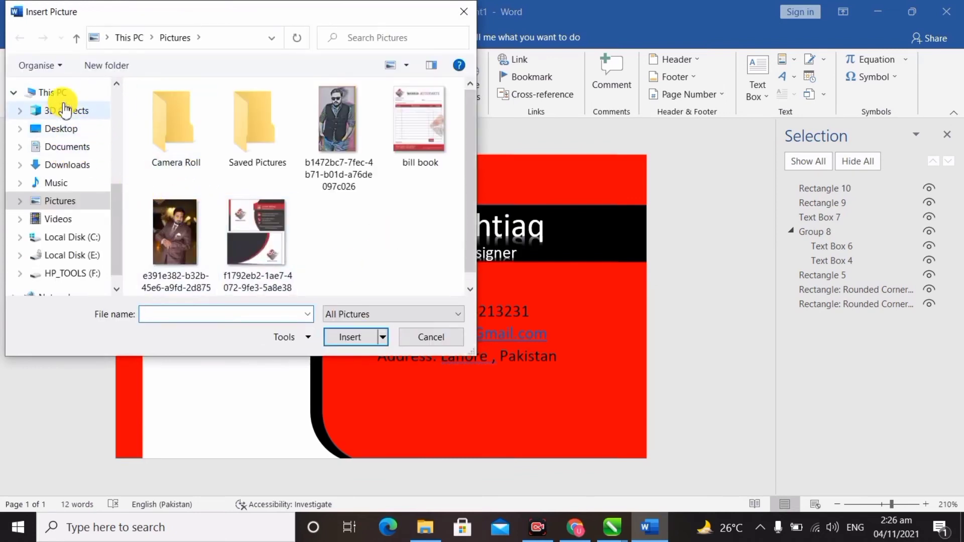
{"action": "left_click", "coordinate": [66, 129]}
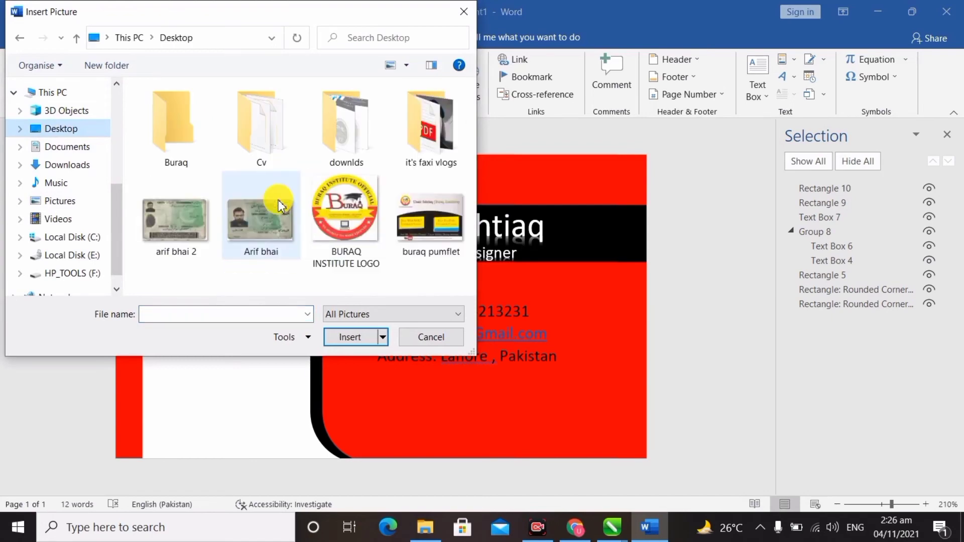
{"action": "scroll", "coordinate": [277, 201], "scroll_direction": "down", "scroll_amount": 5}
{"action": "left_click", "coordinate": [173, 145]}
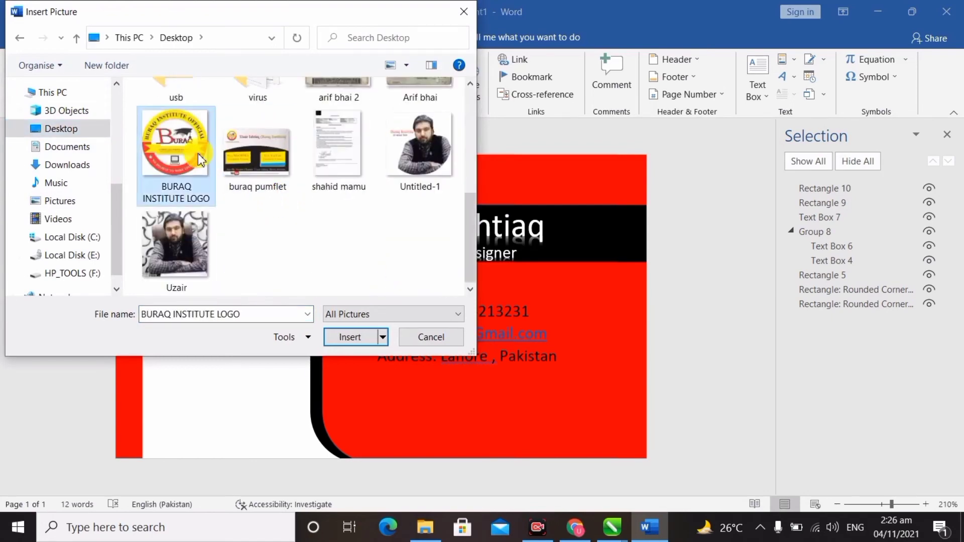
{"action": "left_click", "coordinate": [372, 337]}
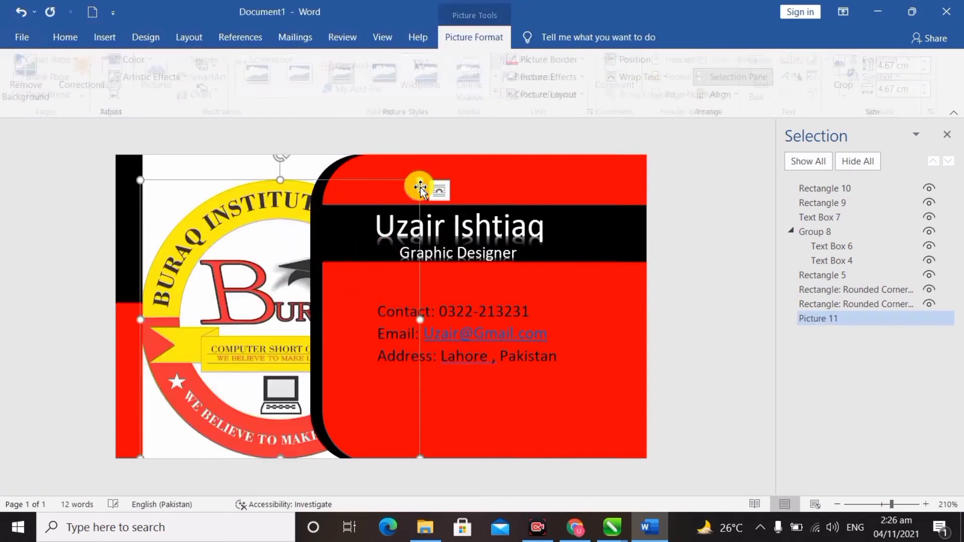
Undo the last logo change and shrink the Buraq logo toward the white area.
{"action": "key", "text": "ctrl+z"}
{"action": "left_click_drag", "start_coordinate": [336, 260], "coordinate": [202, 300]}
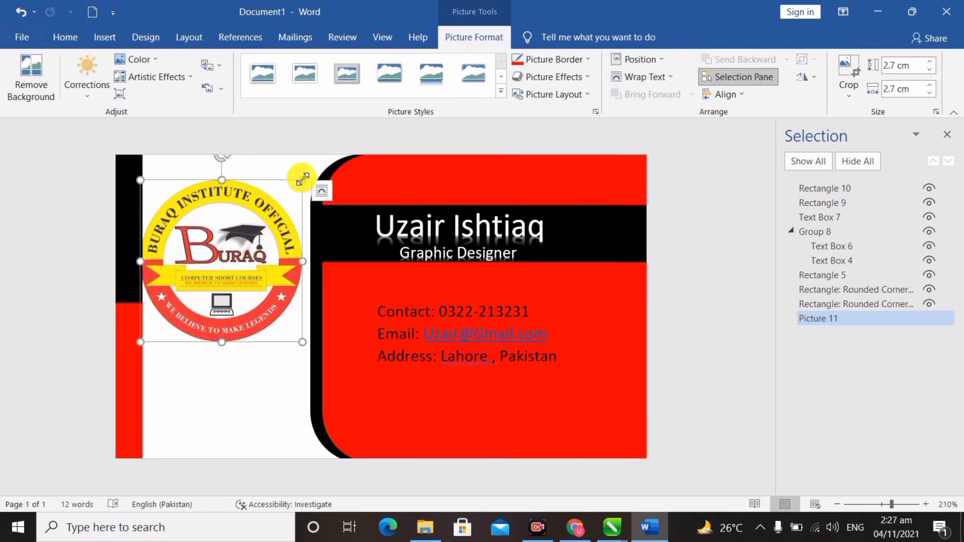
{"action": "left_click_drag", "start_coordinate": [303, 180], "coordinate": [211, 306]}
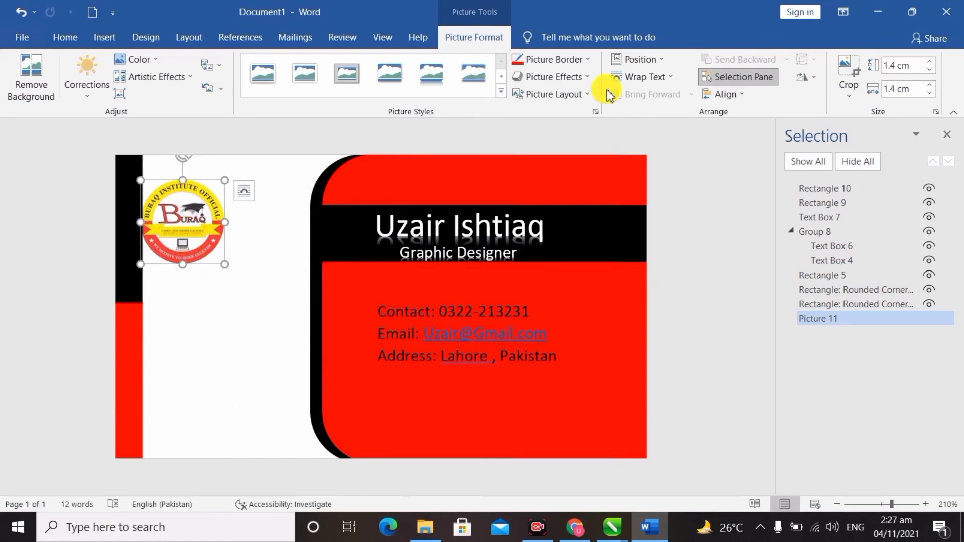
Set the logo's wrapping to Tight, move it into the white panel and resize it to 1.18 cm.
{"action": "left_click", "coordinate": [658, 77]}
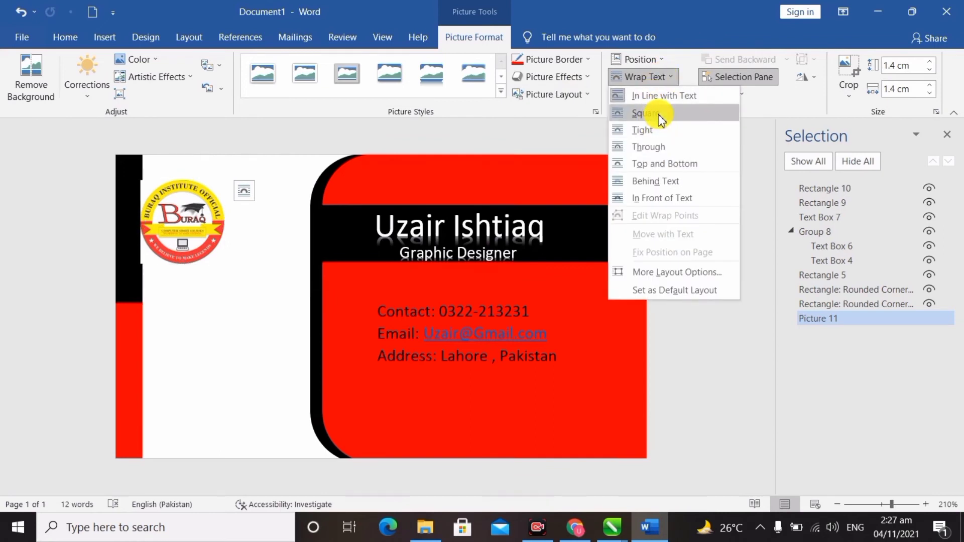
{"action": "left_click", "coordinate": [658, 130]}
{"action": "left_click_drag", "start_coordinate": [177, 223], "coordinate": [208, 278]}
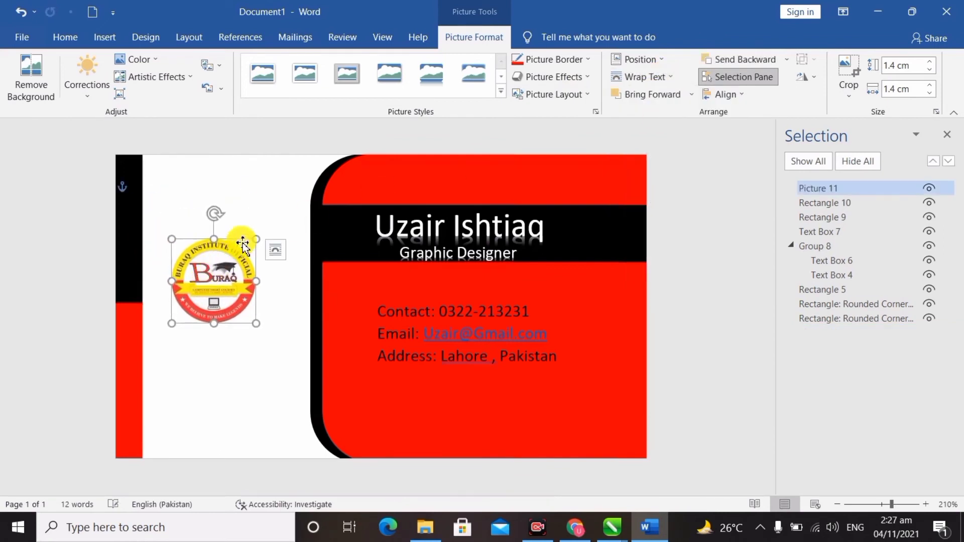
{"action": "left_click_drag", "start_coordinate": [255, 239], "coordinate": [236, 261]}
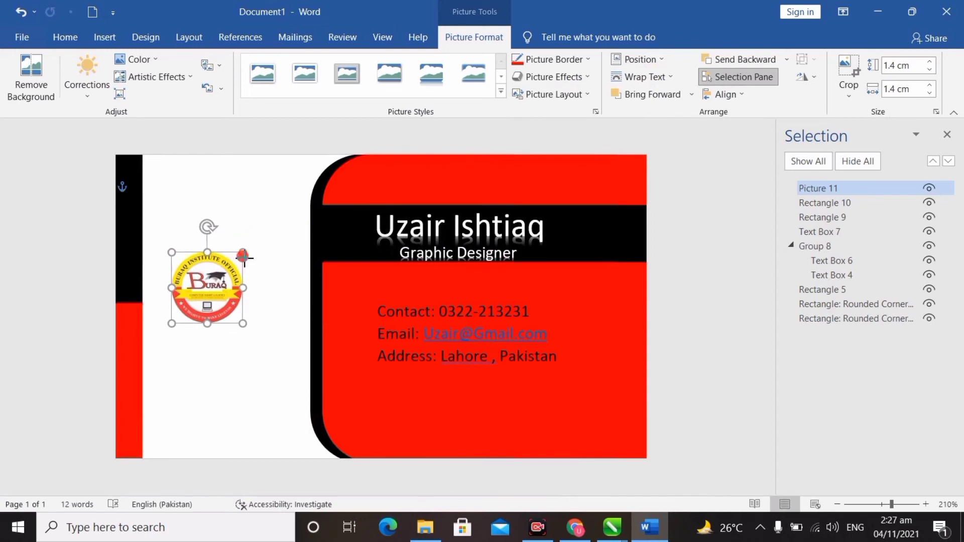
{"action": "left_click_drag", "start_coordinate": [214, 291], "coordinate": [221, 301]}
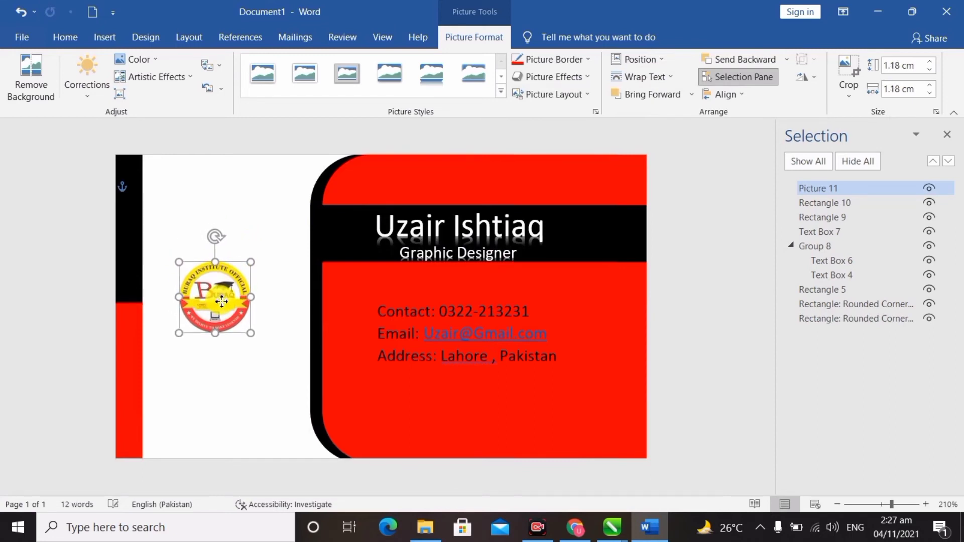
{"action": "left_click", "coordinate": [232, 357]}
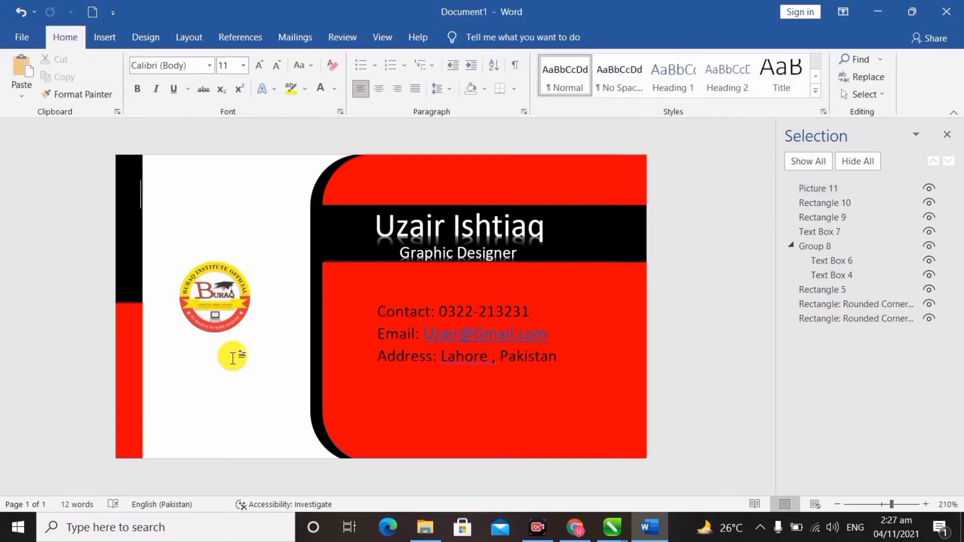
Duplicate the contact text box, replace its three lines with 'Buraq Institute' and place it under the logo.
{"action": "left_click", "coordinate": [424, 308]}
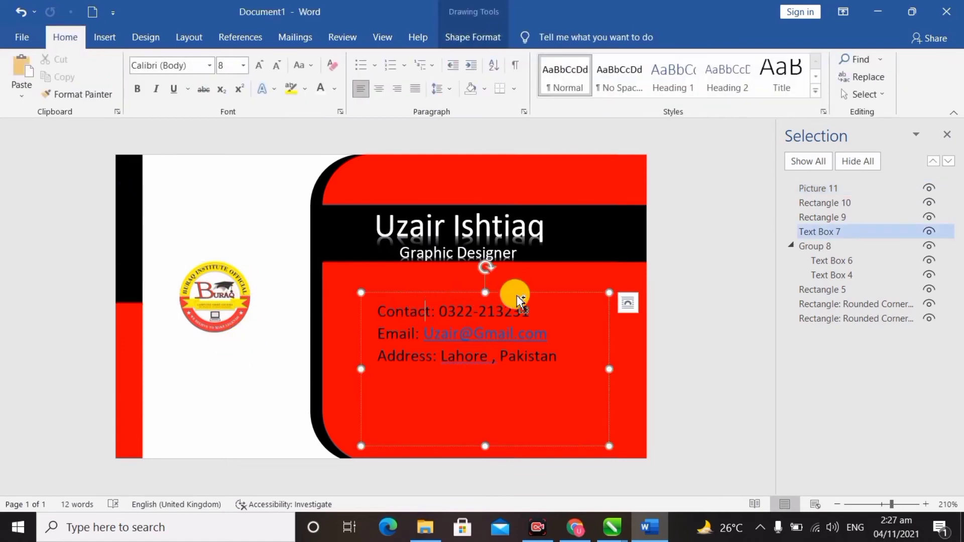
{"action": "left_click_drag", "start_coordinate": [514, 293], "coordinate": [288, 332]}
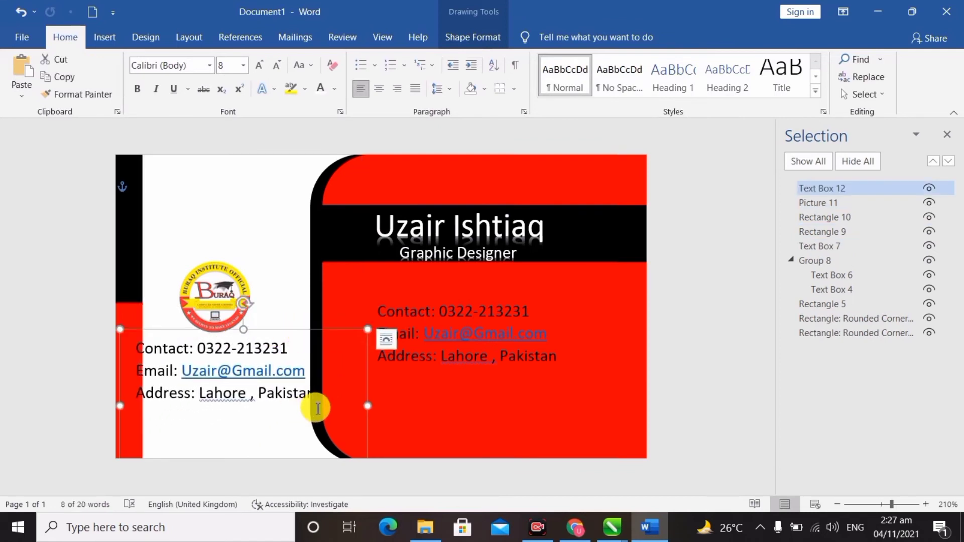
{"action": "double_click", "coordinate": [318, 409]}
{"action": "left_click_drag", "start_coordinate": [318, 409], "coordinate": [159, 353]}
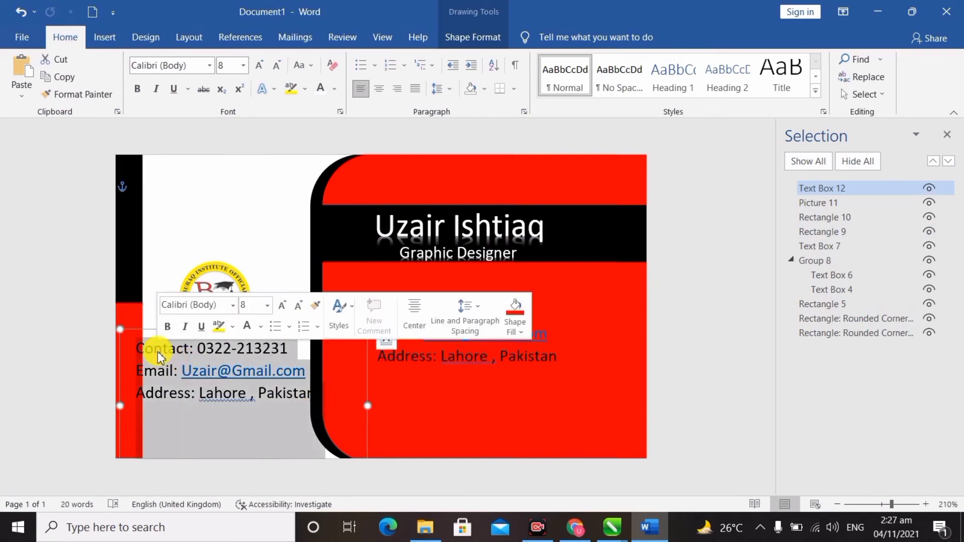
{"action": "type", "text": "Buraq"}
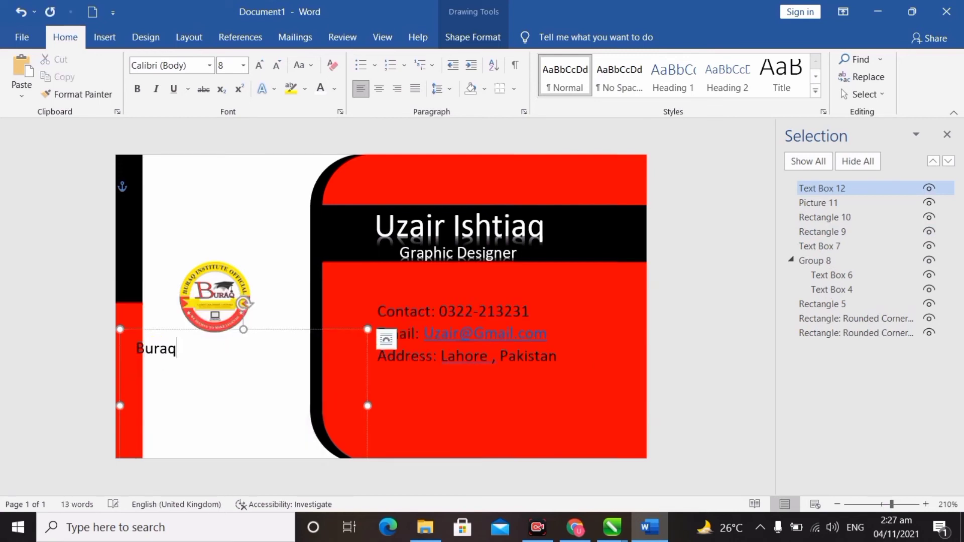
{"action": "type", "text": " Institute"}
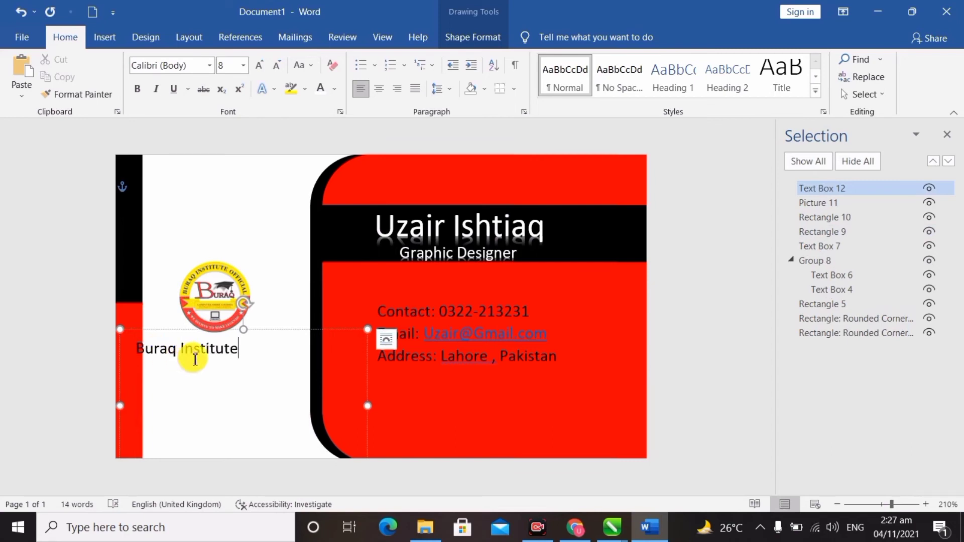
{"action": "left_click_drag", "start_coordinate": [275, 330], "coordinate": [303, 329]}
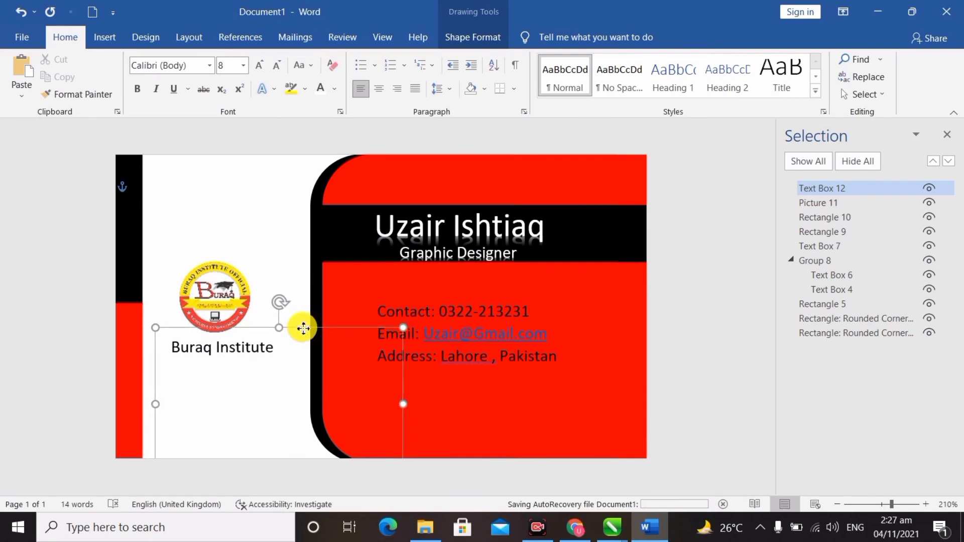
Set the caption font to Times New Roman.
{"action": "left_click", "coordinate": [211, 65]}
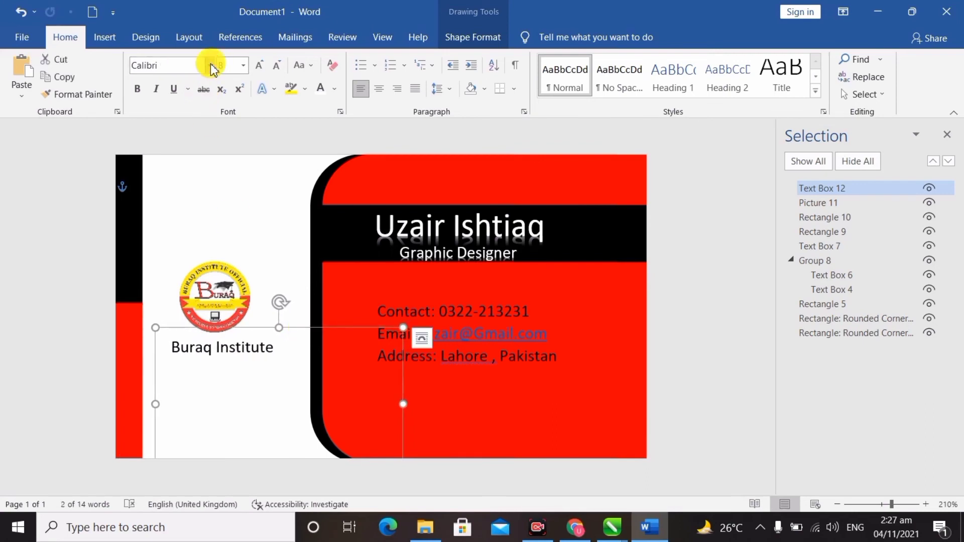
{"action": "left_click", "coordinate": [211, 65]}
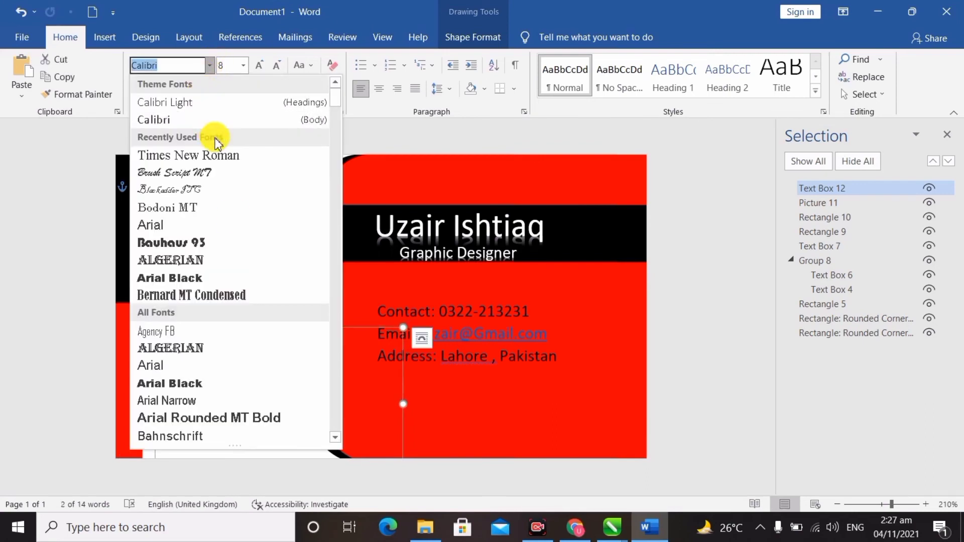
{"action": "left_click", "coordinate": [230, 156]}
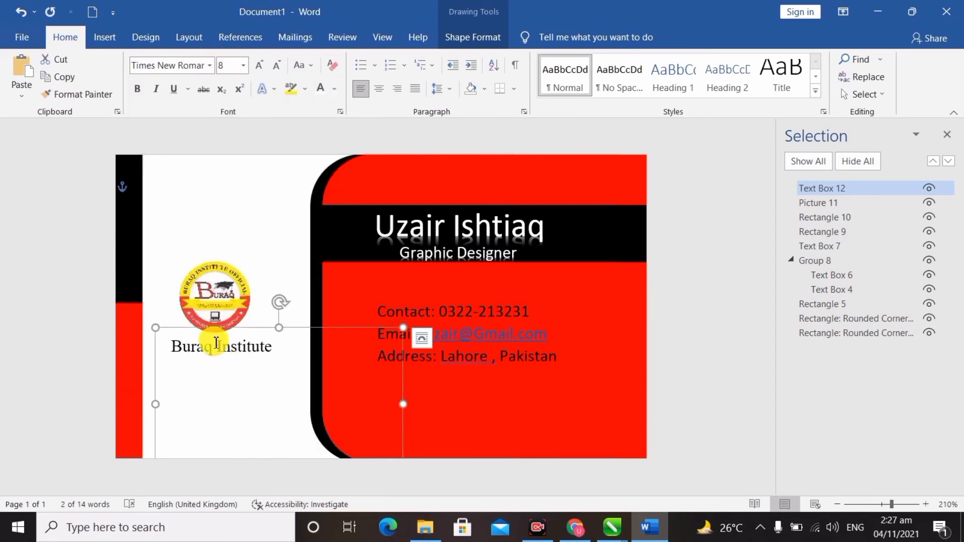
{"action": "left_click", "coordinate": [218, 350]}
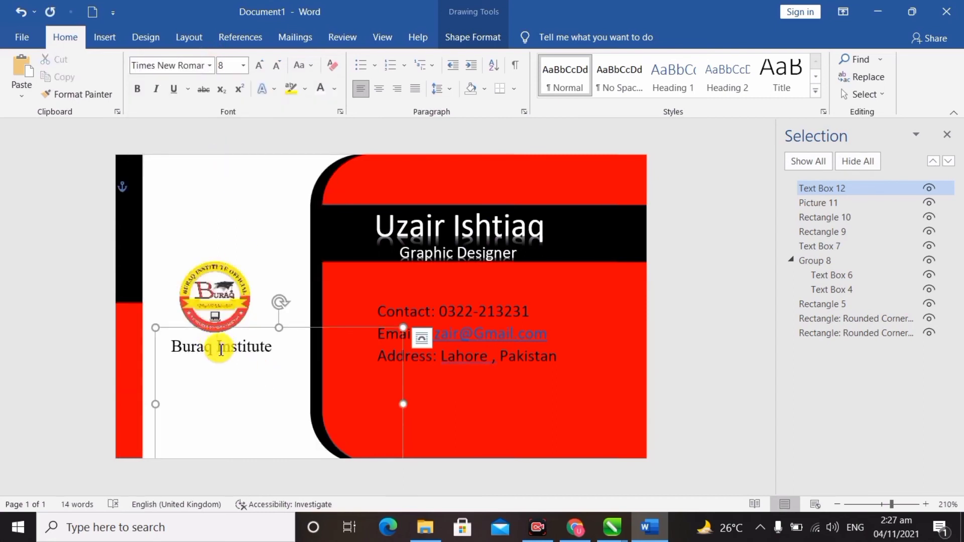
Color the word 'Institute' red.
{"action": "left_click_drag", "start_coordinate": [230, 351], "coordinate": [271, 351]}
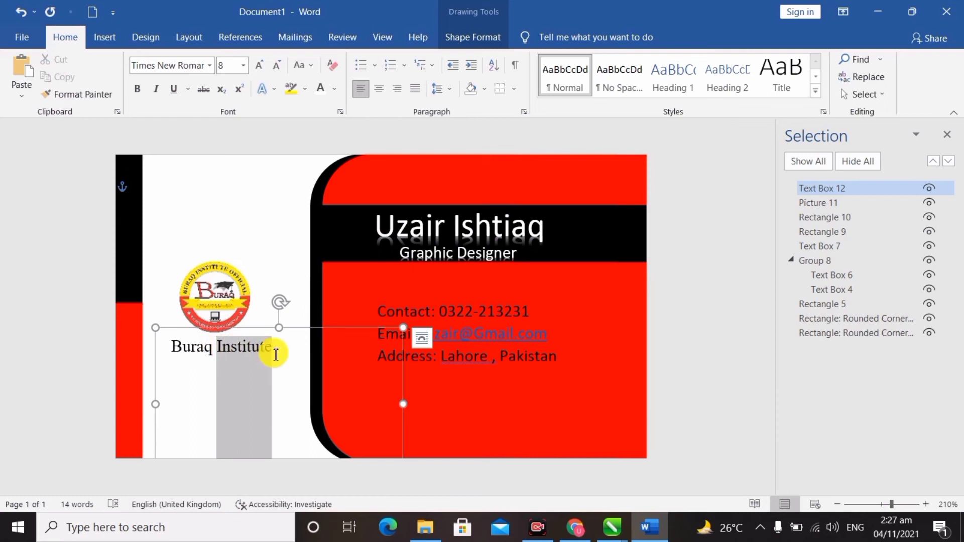
{"action": "left_click", "coordinate": [334, 89]}
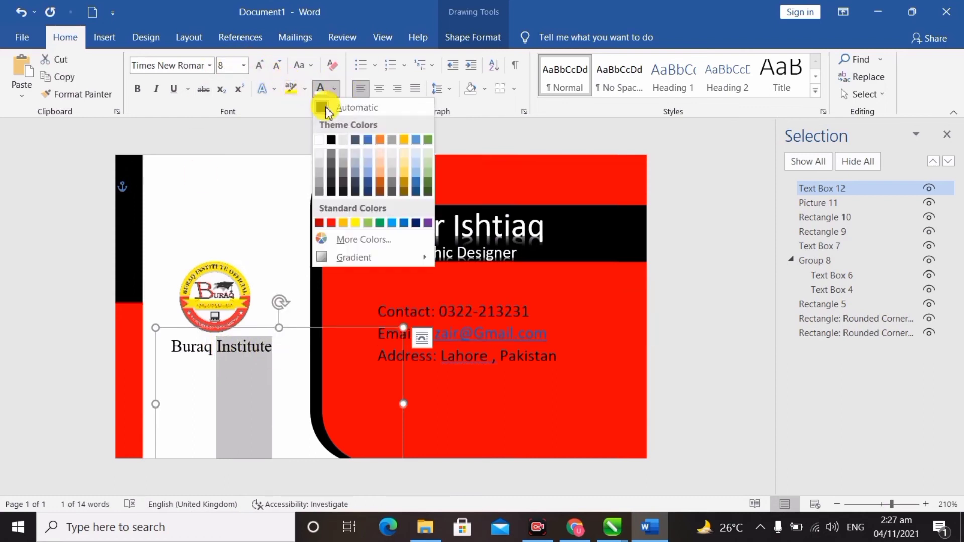
{"action": "left_click", "coordinate": [330, 225]}
{"action": "left_click", "coordinate": [248, 383]}
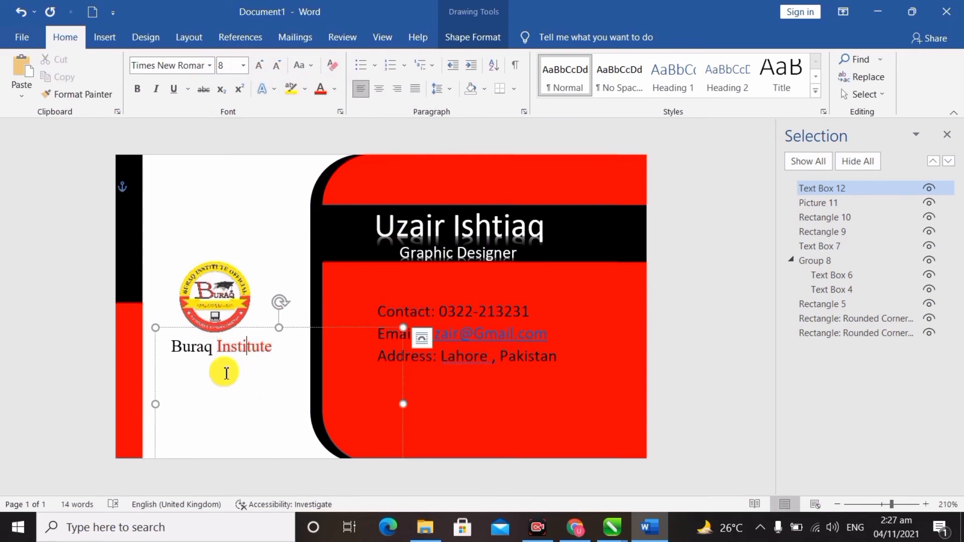
{"action": "left_click", "coordinate": [226, 372]}
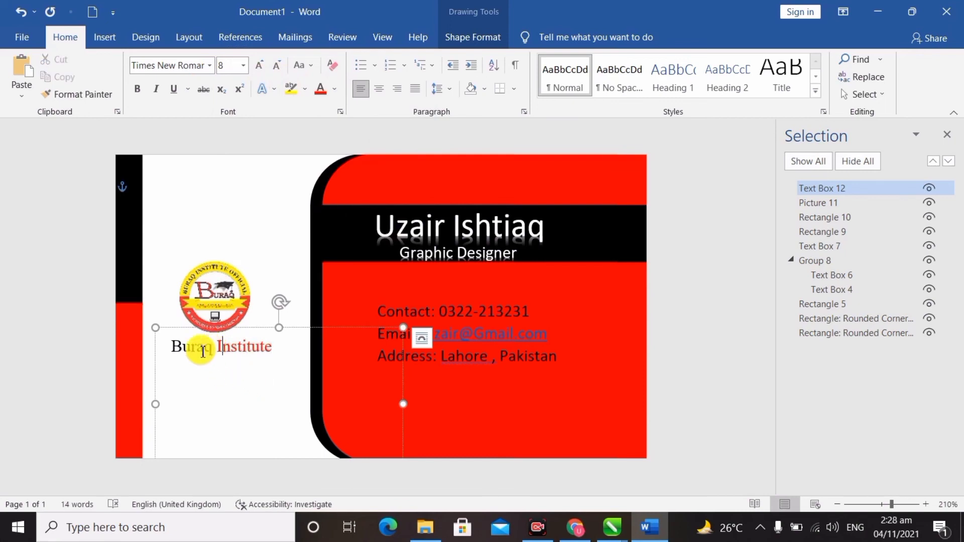
Color the word 'Buraq' black and nudge the caption box slightly right and down.
{"action": "left_click_drag", "start_coordinate": [212, 347], "coordinate": [171, 350]}
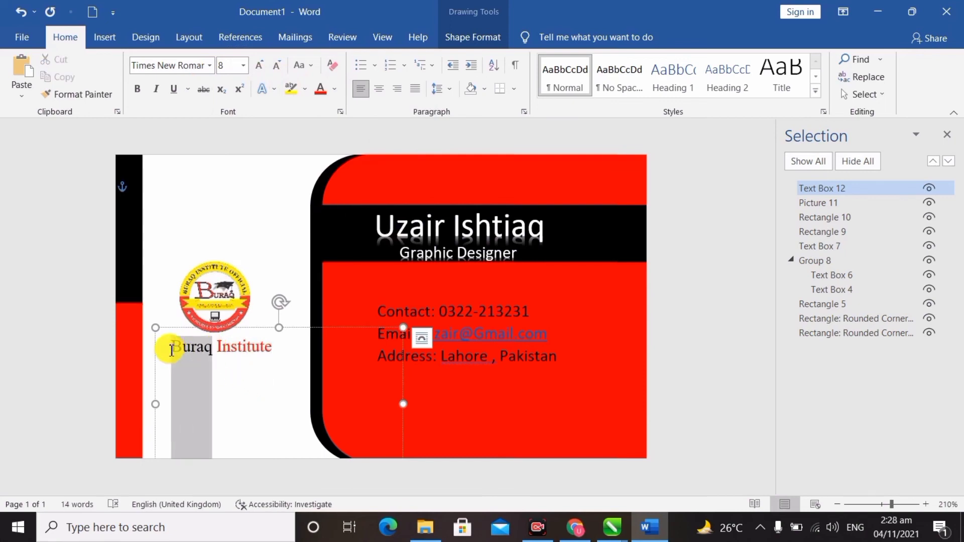
{"action": "left_click", "coordinate": [335, 89]}
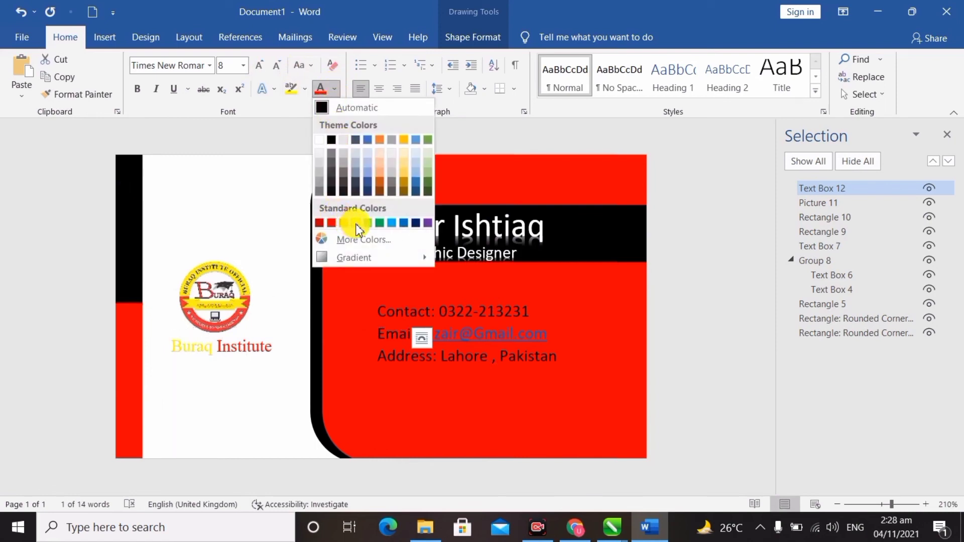
{"action": "left_click", "coordinate": [331, 140]}
{"action": "left_click", "coordinate": [231, 352]}
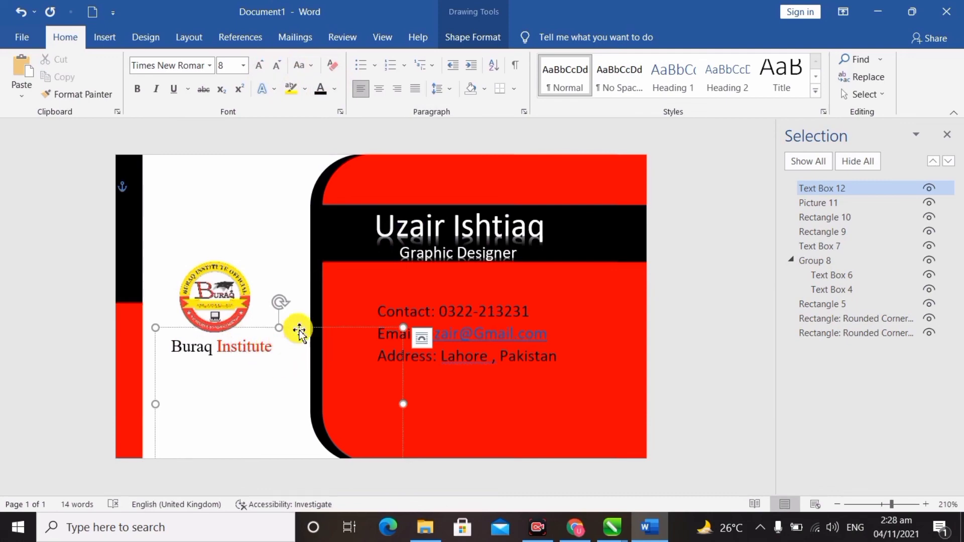
{"action": "left_click_drag", "start_coordinate": [314, 328], "coordinate": [314, 329]}
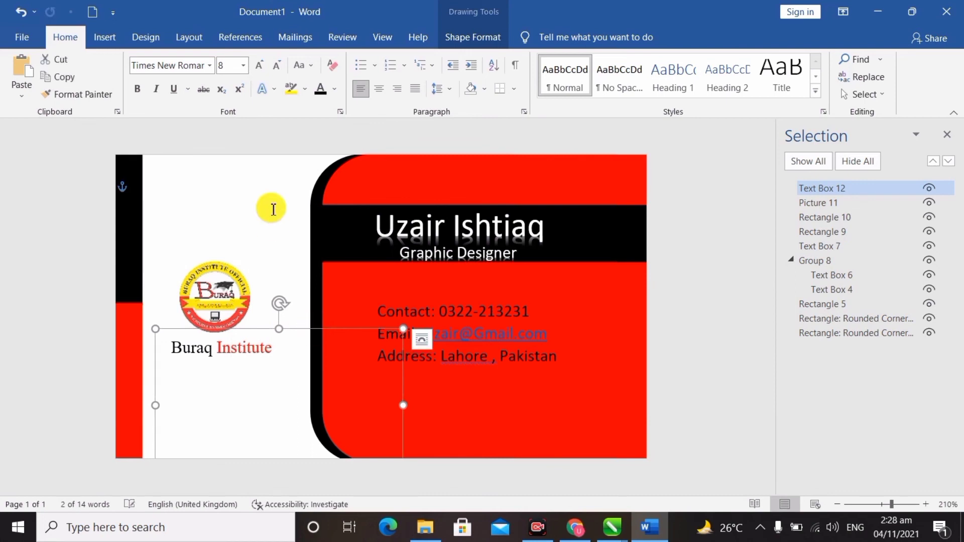
Deselect the caption box so the finished card shows with nothing selected.
{"action": "left_click", "coordinate": [274, 210]}
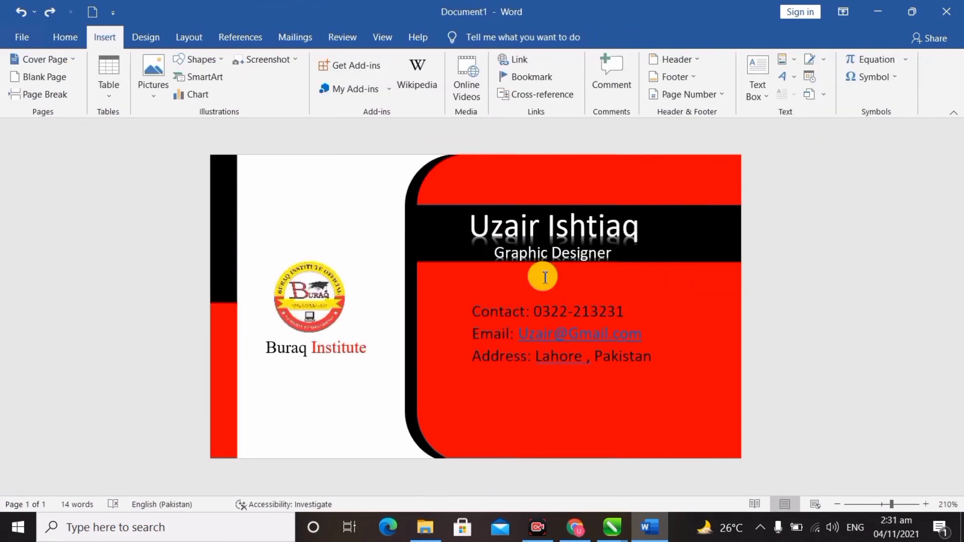